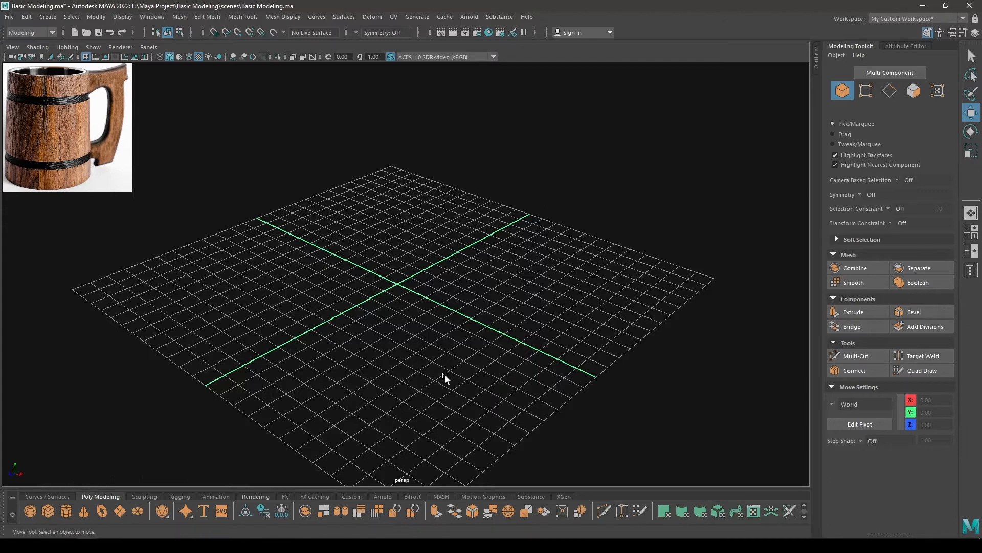
{"action": "left_click_drag", "start_coordinate": [445, 375], "coordinate": [153, 98], "text": "alt"}
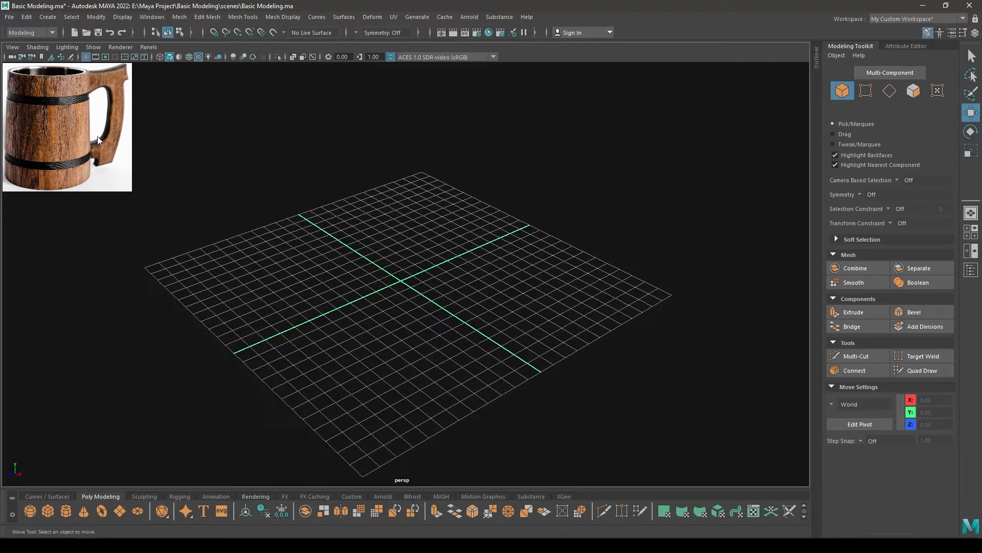
{"action": "scroll", "coordinate": [388, 350], "scroll_direction": "up", "scroll_amount": 4}
{"action": "left_click_drag", "start_coordinate": [388, 350], "coordinate": [398, 346], "text": "alt"}
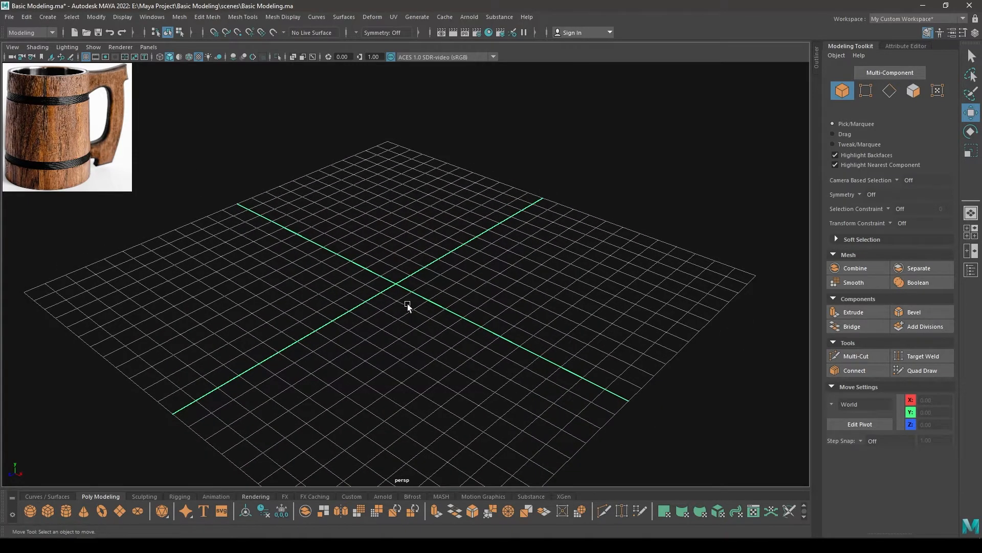
{"action": "scroll", "coordinate": [407, 303], "scroll_direction": "down", "scroll_amount": 3}
{"action": "middle_click_drag", "start_coordinate": [423, 309], "coordinate": [434, 210], "text": "alt"}
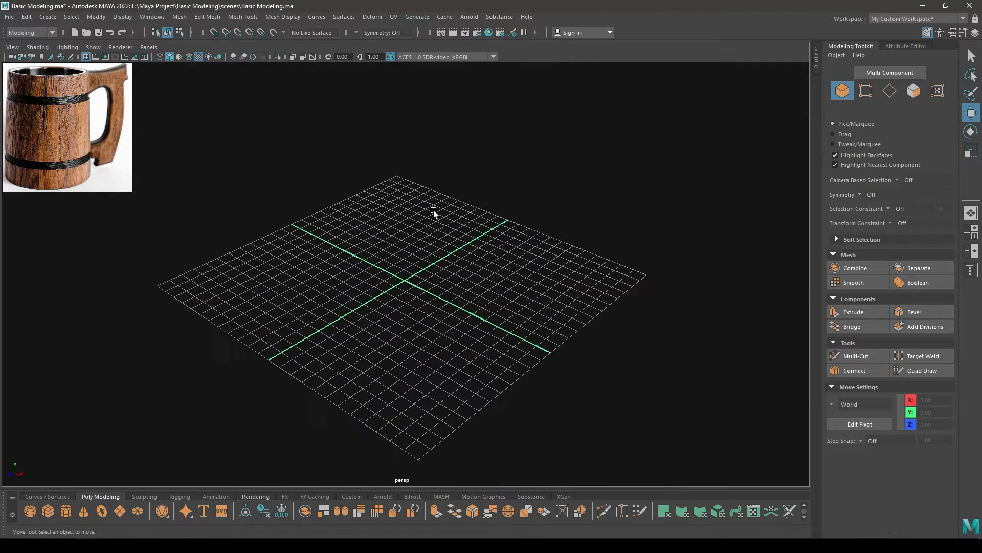
{"action": "scroll", "coordinate": [434, 210], "scroll_direction": "up", "scroll_amount": 2}
{"action": "mouse_move", "coordinate": [434, 210]}
{"action": "left_mouse_down", "text": "alt"}
{"action": "mouse_move", "coordinate": [433, 276]}
{"action": "mouse_move", "coordinate": [416, 300]}
{"action": "mouse_move", "coordinate": [395, 211]}
{"action": "mouse_move", "coordinate": [414, 272]}
{"action": "mouse_move", "coordinate": [430, 193]}
{"action": "left_mouse_up", "text": "alt"}
{"action": "scroll", "coordinate": [433, 276], "scroll_direction": "up", "scroll_amount": 2}
Create a polygon cylinder at the grid origin and set its height to 6
{"action": "right_click", "coordinate": [431, 191], "text": "shift"}
{"action": "right_click_drag", "start_coordinate": [436, 202], "coordinate": [369, 191], "text": "shift"}
{"action": "left_click_drag", "start_coordinate": [389, 287], "coordinate": [845, 112], "text": "alt"}
{"action": "scroll", "coordinate": [440, 352], "scroll_direction": "up", "scroll_amount": 3}
{"action": "key", "text": "t"}
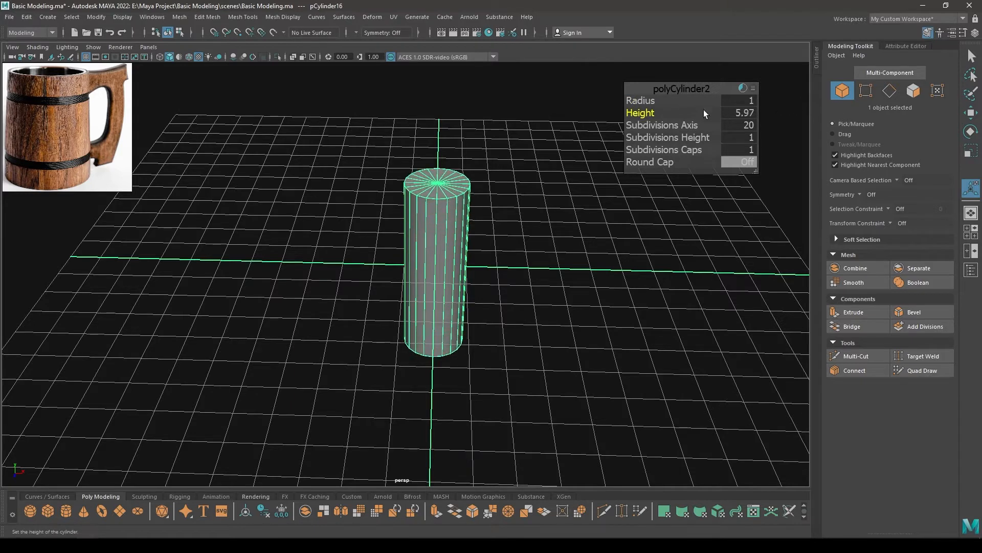
{"action": "key", "text": "Return"}
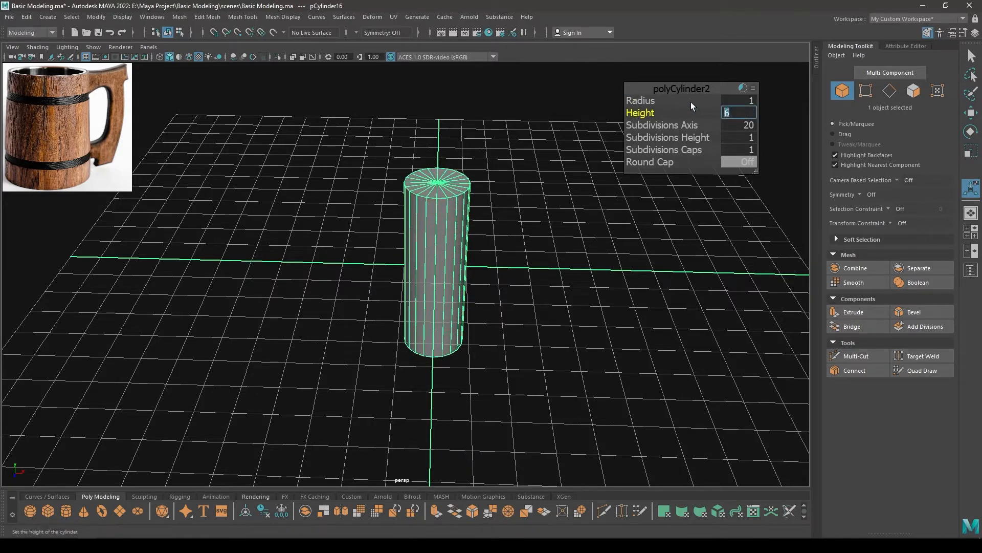
Set the cylinder's radius to 2.5
{"action": "left_click_drag", "start_coordinate": [658, 100], "coordinate": [744, 102]}
{"action": "left_click_drag", "start_coordinate": [398, 267], "coordinate": [438, 292], "text": "alt"}
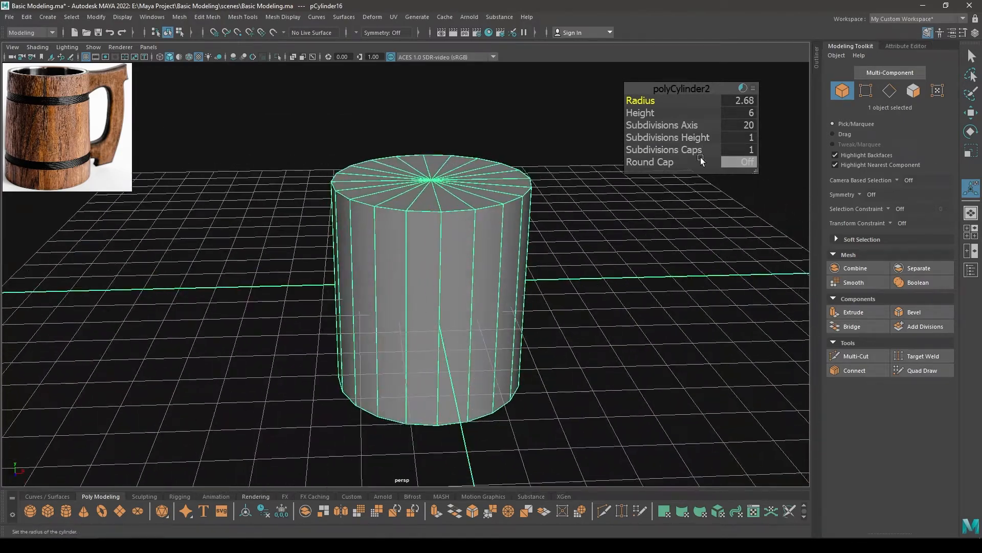
{"action": "type", "text": "3"}
{"action": "key", "text": "Return"}
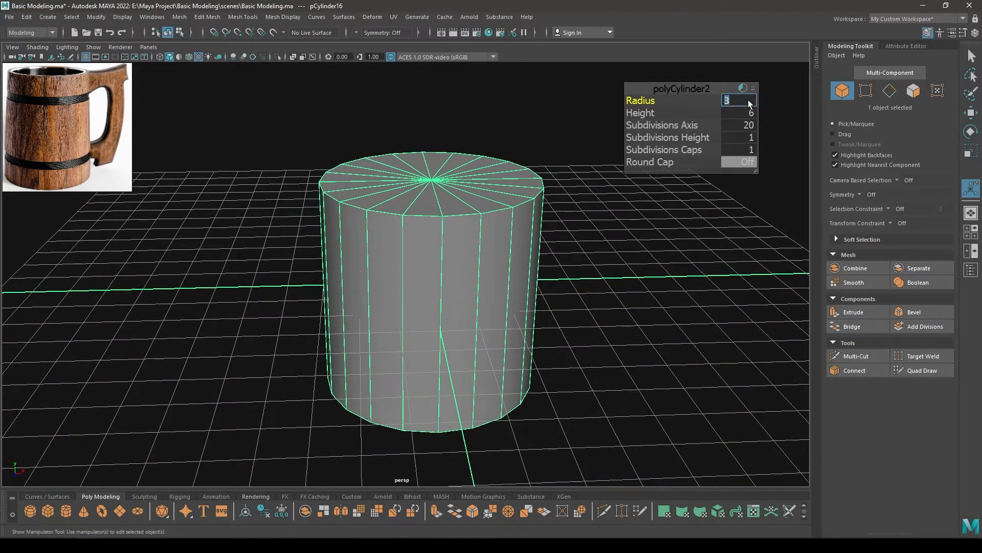
{"action": "type", "text": "2.6"}
{"action": "key", "text": "Return"}
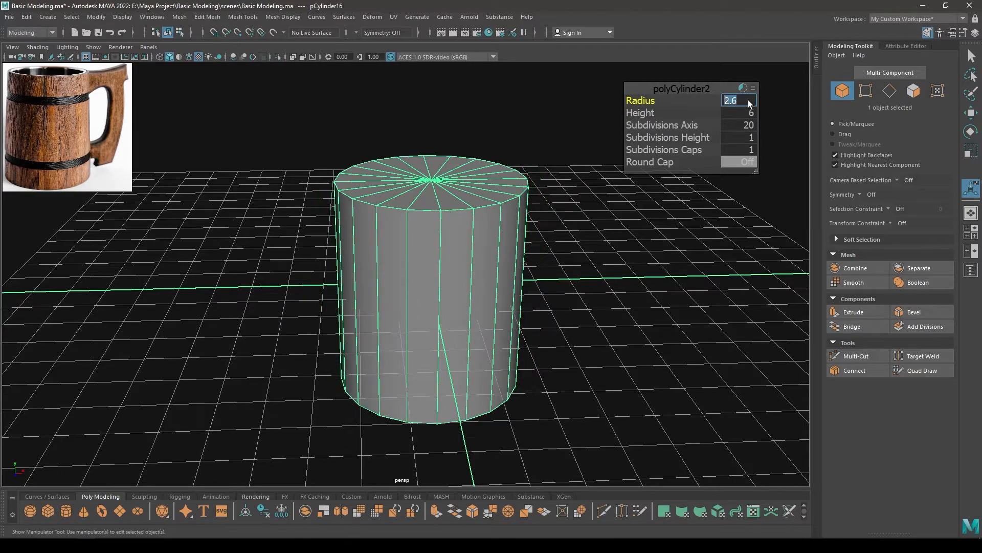
{"action": "left_click_drag", "start_coordinate": [512, 279], "coordinate": [463, 271], "text": "alt"}
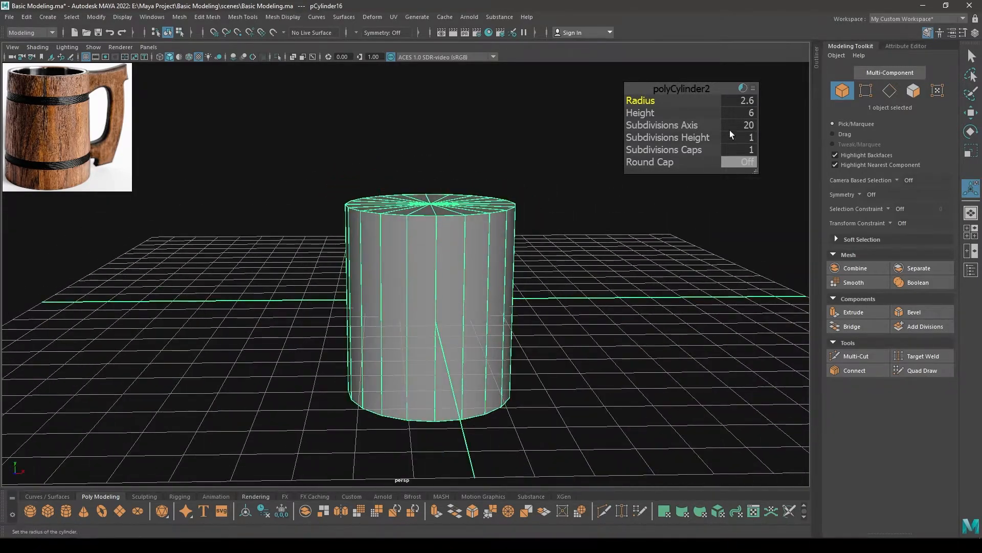
{"action": "left_click", "coordinate": [742, 99]}
{"action": "type", "text": "2.5"}
{"action": "key", "text": "Return"}
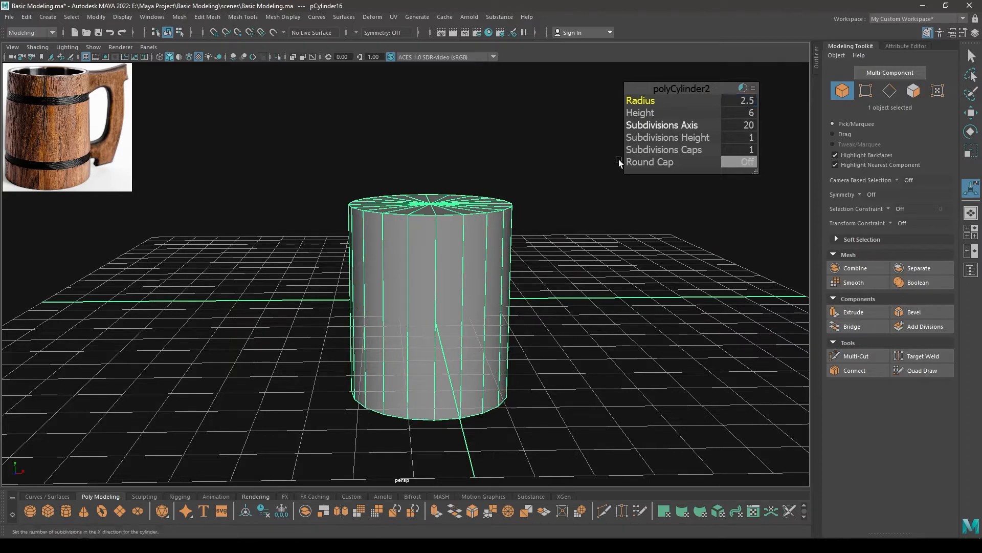
Delete the top and bottom cap faces of the cylinder, leaving only the side wall
{"action": "left_click_drag", "start_coordinate": [619, 158], "coordinate": [492, 347], "text": "alt"}
{"action": "key", "text": "w"}
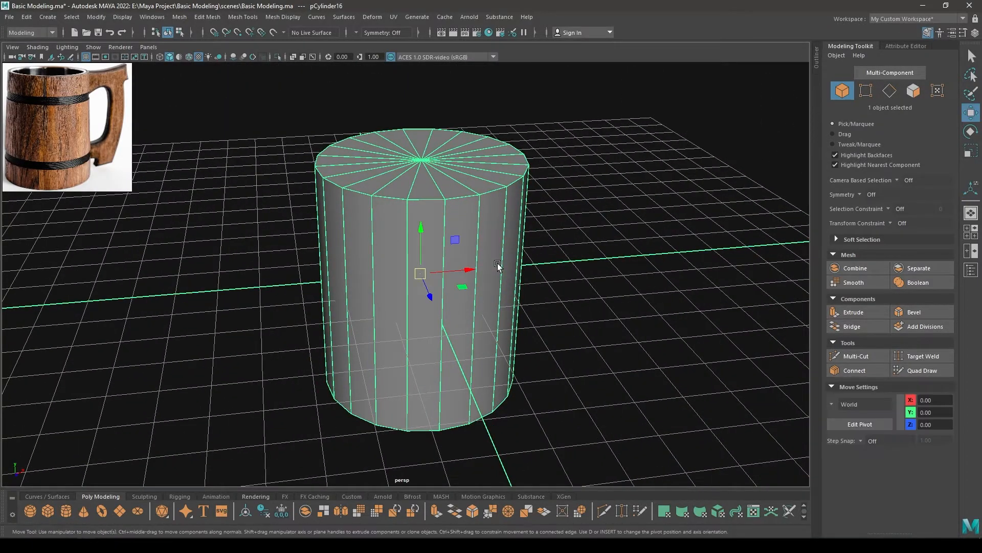
{"action": "left_click_drag", "start_coordinate": [497, 263], "coordinate": [635, 172], "text": "alt"}
{"action": "right_click_drag", "start_coordinate": [635, 220], "coordinate": [636, 204]}
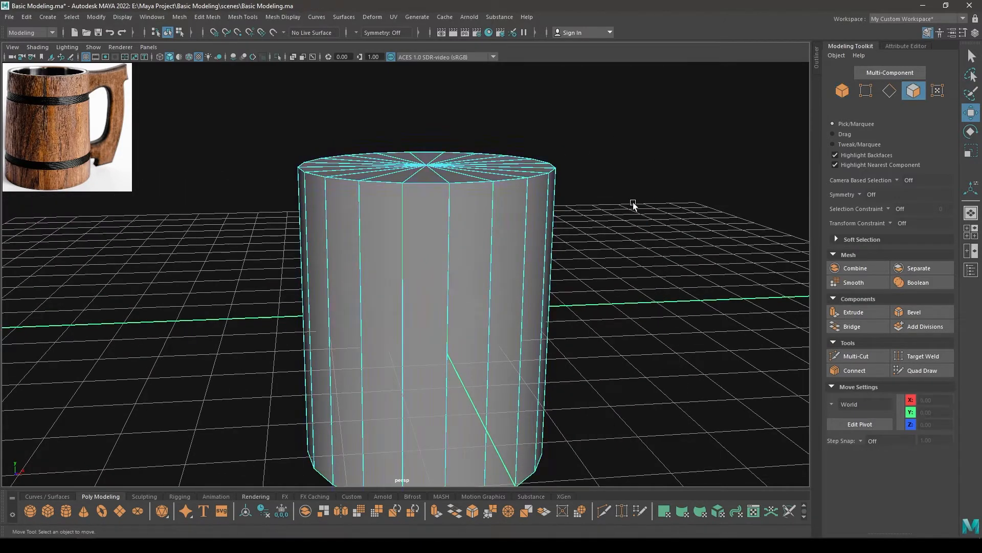
{"action": "left_click_drag", "start_coordinate": [637, 204], "coordinate": [596, 232], "text": "alt"}
{"action": "mouse_move", "coordinate": [499, 193]}
{"action": "left_mouse_down"}
{"action": "mouse_move", "coordinate": [389, 235]}
{"action": "mouse_move", "coordinate": [477, 191]}
{"action": "mouse_move", "coordinate": [451, 277]}
{"action": "mouse_move", "coordinate": [480, 351]}
{"action": "mouse_move", "coordinate": [500, 8]}
{"action": "mouse_move", "coordinate": [505, 419]}
{"action": "left_mouse_up"}
{"action": "right_click", "coordinate": [448, 208]}
{"action": "left_click", "coordinate": [447, 324]}
{"action": "right_click_drag", "start_coordinate": [504, 419], "coordinate": [462, 92], "text": "alt"}
{"action": "left_click_drag", "start_coordinate": [462, 93], "coordinate": [467, 285], "text": "alt"}
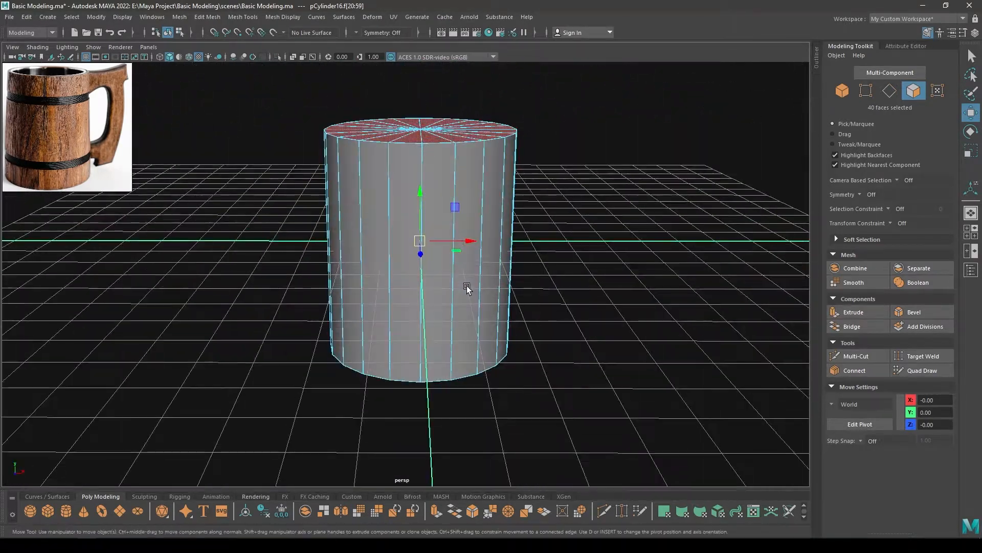
{"action": "key", "text": "Delete"}
Select the cylinder's bottom ring of vertices in the front view and scale it outward slightly to taper the body
{"action": "key", "text": "space"}
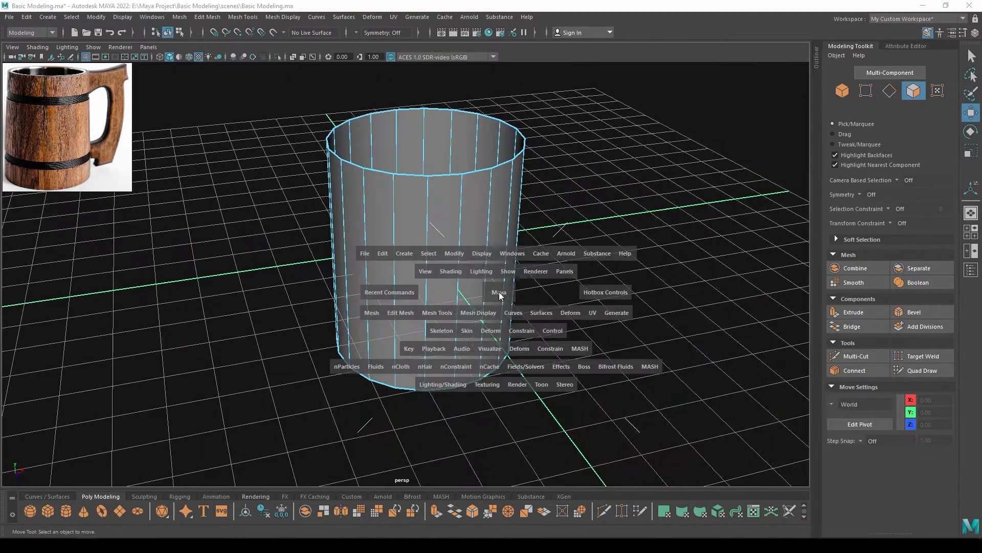
{"action": "key", "text": "space"}
{"action": "middle_click_drag", "start_coordinate": [466, 475], "coordinate": [482, 374], "text": "alt"}
{"action": "right_click_drag", "start_coordinate": [425, 217], "coordinate": [473, 414], "text": "alt"}
{"action": "middle_click_drag", "start_coordinate": [473, 414], "coordinate": [476, 312], "text": "alt"}
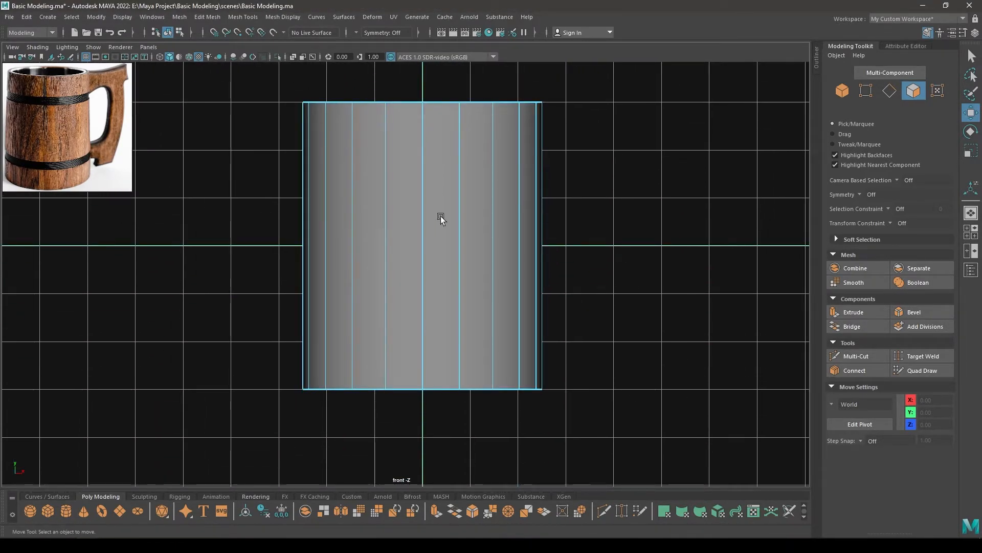
{"action": "scroll", "coordinate": [698, 171], "scroll_direction": "up", "scroll_amount": 1}
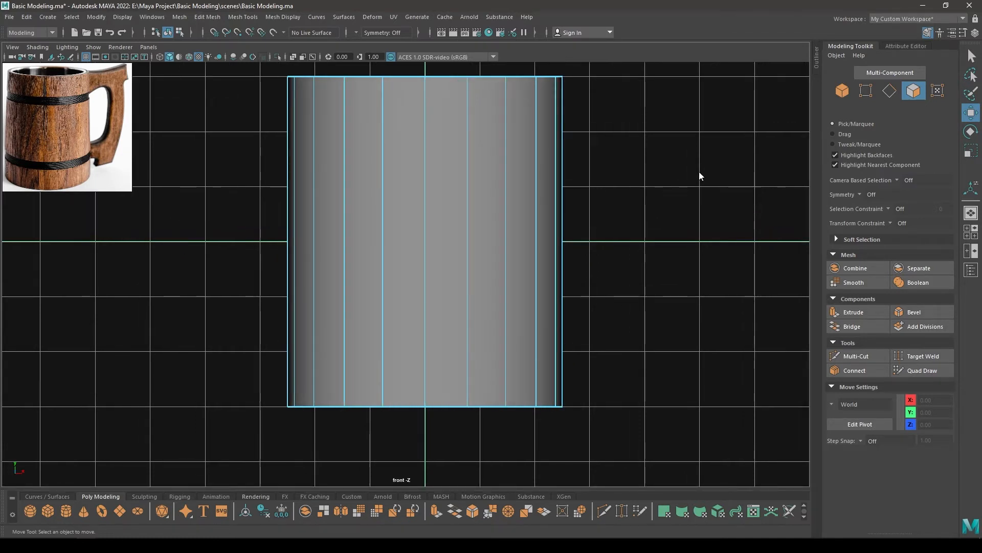
{"action": "right_click_drag", "start_coordinate": [699, 171], "coordinate": [631, 172]}
{"action": "left_click_drag", "start_coordinate": [676, 272], "coordinate": [143, 459]}
{"action": "middle_click_drag", "start_coordinate": [396, 353], "coordinate": [408, 285], "text": "alt"}
{"action": "key", "text": "r"}
{"action": "left_click_drag", "start_coordinate": [434, 340], "coordinate": [430, 318]}
{"action": "key", "text": "w"}
{"action": "key", "text": "space"}
{"action": "right_click_drag", "start_coordinate": [429, 318], "coordinate": [425, 354], "text": "alt"}
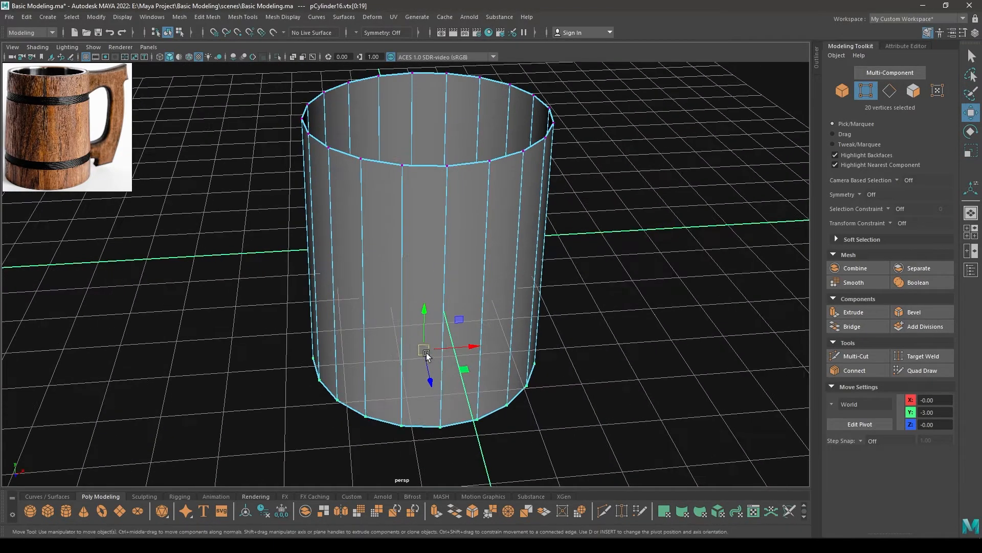
{"action": "key", "text": "r"}
{"action": "left_click_drag", "start_coordinate": [424, 353], "coordinate": [434, 334]}
{"action": "key", "text": "w"}
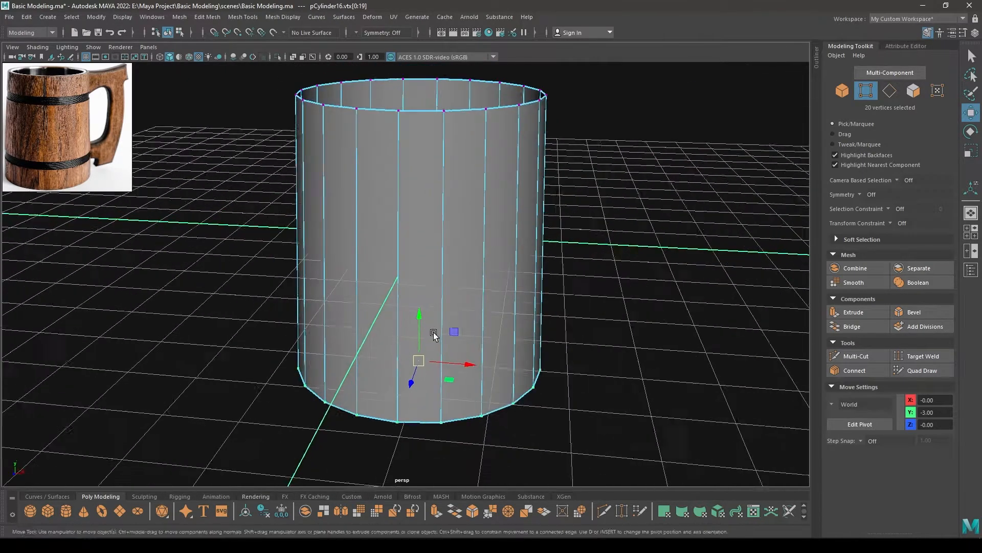
Raise the cylinder's top ring of vertices to a Y position of 4 and return to object mode
{"action": "middle_click_drag", "start_coordinate": [434, 334], "coordinate": [436, 372], "text": "alt"}
{"action": "key", "text": "space"}
{"action": "left_click_drag", "start_coordinate": [534, 241], "coordinate": [541, 275]}
{"action": "middle_click_drag", "start_coordinate": [531, 235], "coordinate": [531, 369], "text": "alt"}
{"action": "left_click_drag", "start_coordinate": [594, 170], "coordinate": [426, 211]}
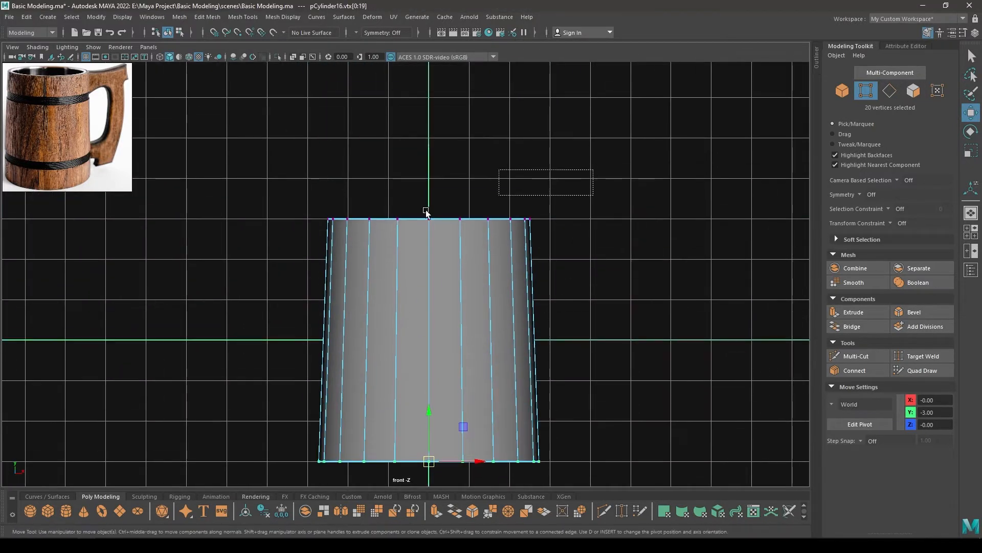
{"action": "left_click_drag", "start_coordinate": [431, 172], "coordinate": [429, 195]}
{"action": "key", "text": "space"}
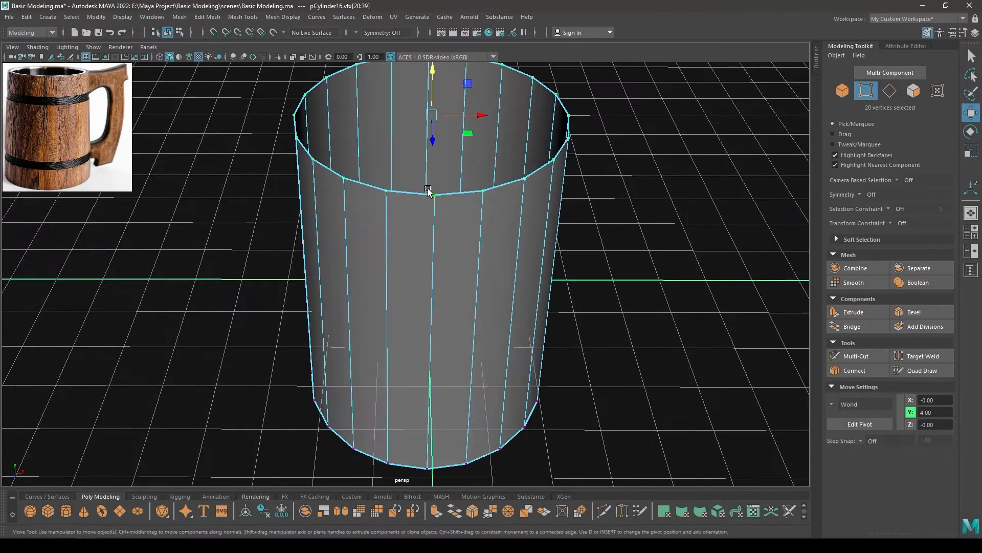
{"action": "right_click_drag", "start_coordinate": [430, 203], "coordinate": [483, 177]}
{"action": "right_click_drag", "start_coordinate": [539, 225], "coordinate": [453, 134], "text": "alt"}
{"action": "left_click_drag", "start_coordinate": [453, 134], "coordinate": [439, 233], "text": "alt"}
{"action": "right_click_drag", "start_coordinate": [439, 233], "coordinate": [455, 248], "text": "alt"}
{"action": "left_click_drag", "start_coordinate": [456, 247], "coordinate": [463, 259], "text": "alt"}
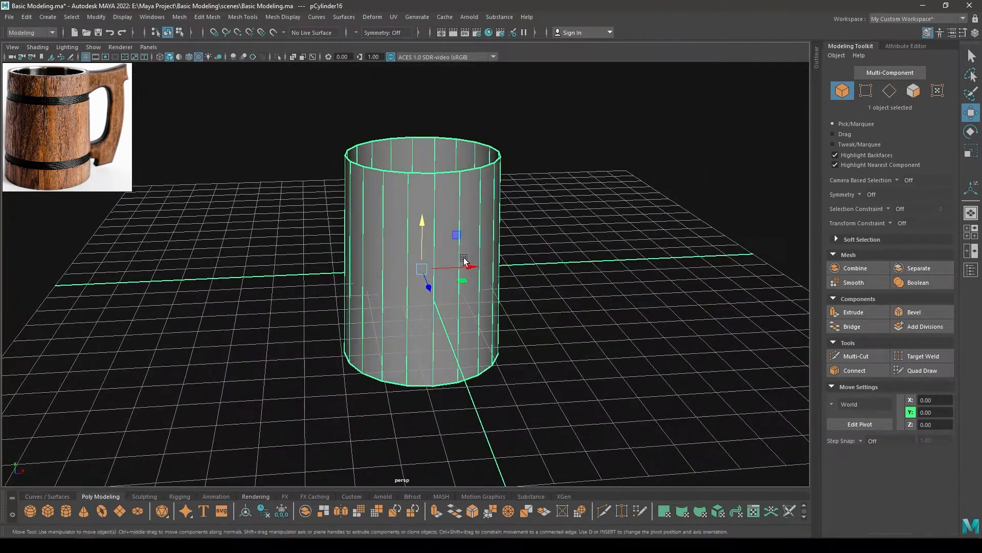
Lower the top ring of vertices to a Y position of about 3.8 and return to object mode
{"action": "left_click_drag", "start_coordinate": [399, 195], "coordinate": [427, 219], "text": "alt"}
{"action": "right_click_drag", "start_coordinate": [426, 219], "coordinate": [373, 219]}
{"action": "left_click_drag", "start_coordinate": [429, 104], "coordinate": [425, 106]}
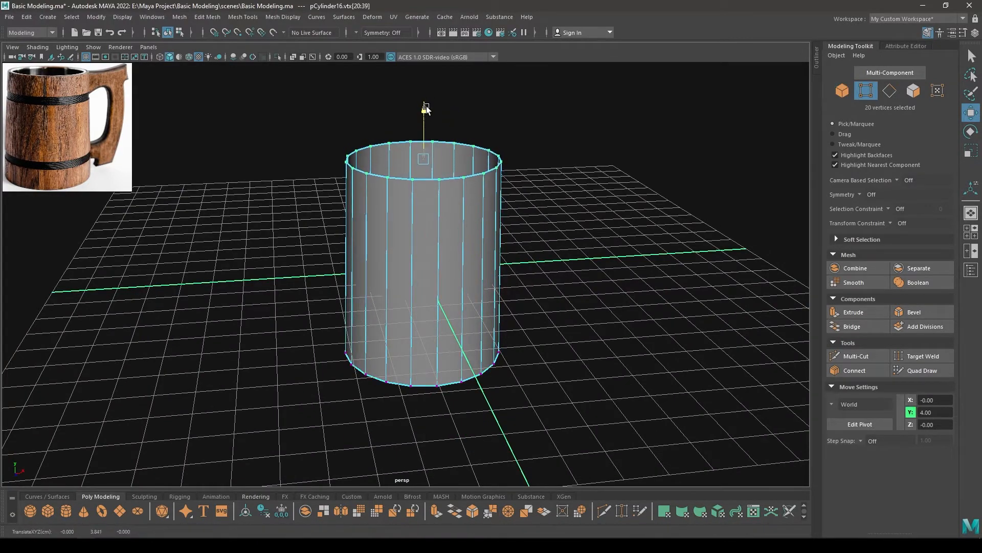
{"action": "right_click_drag", "start_coordinate": [426, 107], "coordinate": [499, 81]}
{"action": "left_click_drag", "start_coordinate": [521, 122], "coordinate": [529, 152], "text": "alt"}
{"action": "right_click_drag", "start_coordinate": [529, 152], "coordinate": [551, 234], "text": "alt"}
{"action": "left_click_drag", "start_coordinate": [551, 234], "coordinate": [555, 232], "text": "alt"}
{"action": "right_click_drag", "start_coordinate": [554, 232], "coordinate": [568, 225], "text": "alt"}
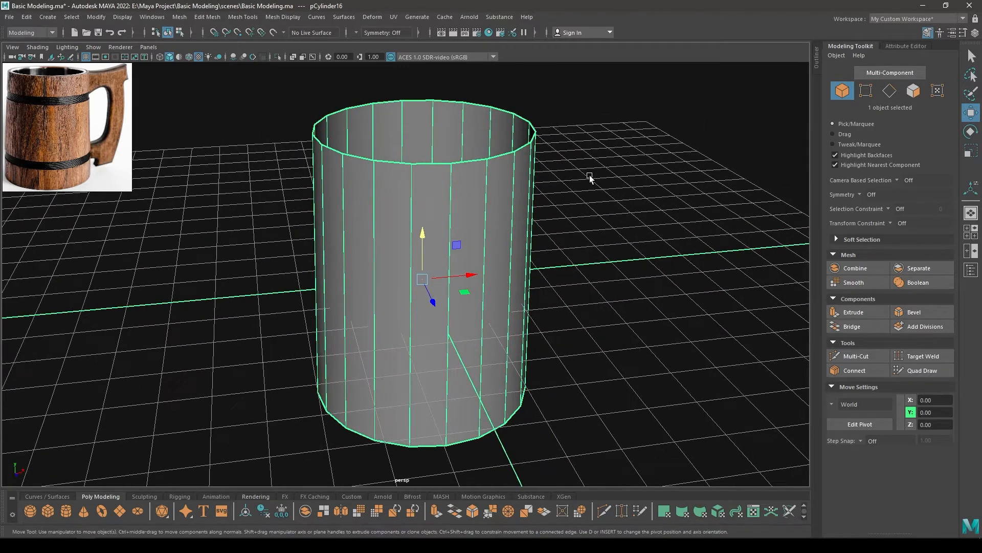
Insert two horizontal edge loops around the body in the front view, one near the top and one near the bottom
{"action": "right_click", "coordinate": [590, 176], "text": "shift"}
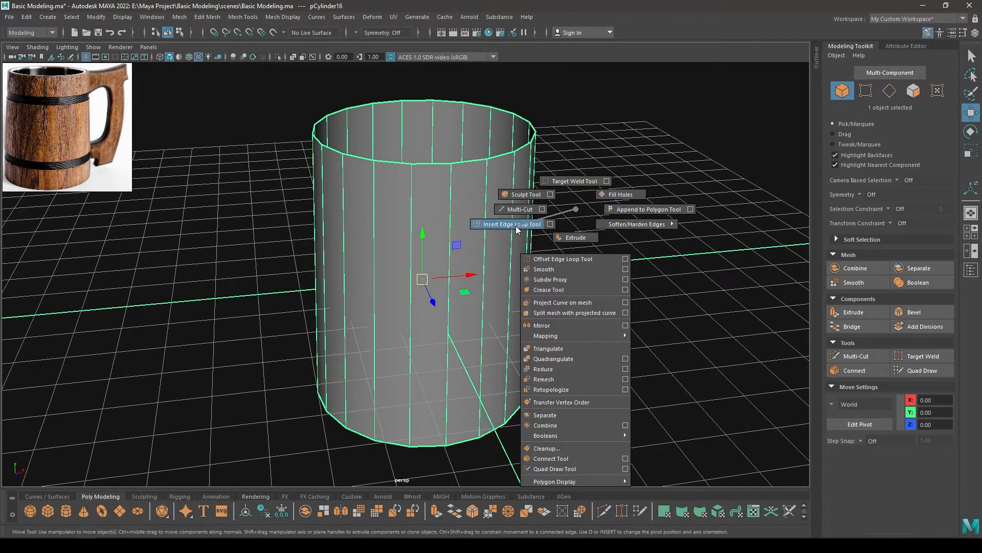
{"action": "left_click", "coordinate": [516, 226]}
{"action": "key", "text": "space"}
{"action": "left_click_drag", "start_coordinate": [516, 225], "coordinate": [516, 254]}
{"action": "right_click_drag", "start_coordinate": [478, 232], "coordinate": [481, 301], "text": "alt"}
{"action": "middle_click_drag", "start_coordinate": [481, 301], "coordinate": [424, 175], "text": "alt"}
{"action": "left_click_drag", "start_coordinate": [395, 175], "coordinate": [395, 179]}
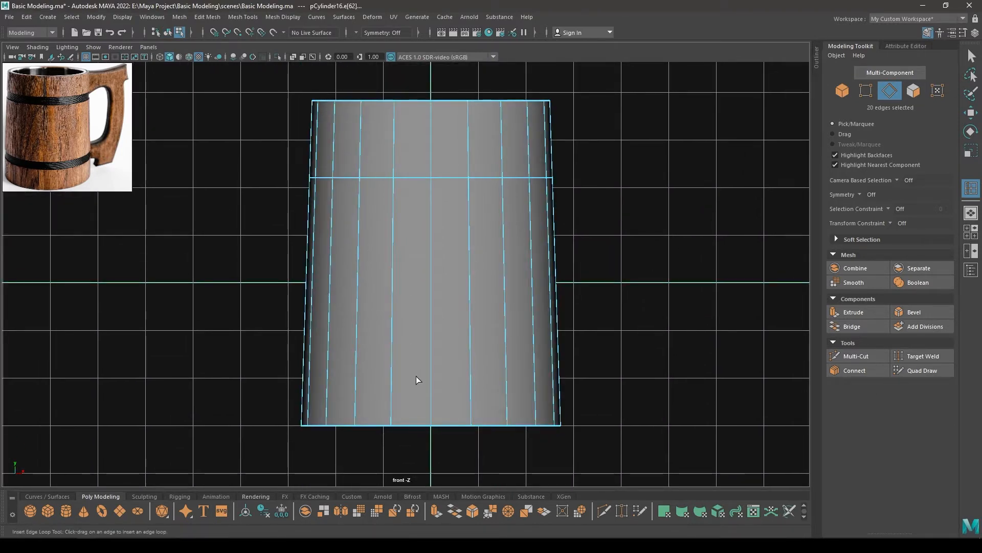
{"action": "left_click_drag", "start_coordinate": [392, 363], "coordinate": [391, 358]}
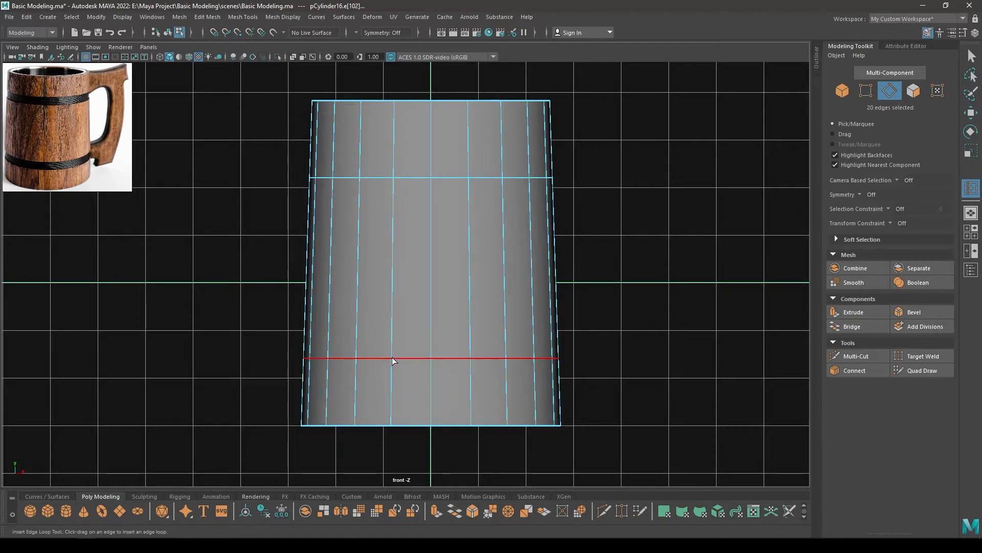
Select both inserted edge loops and bevel them with a fraction of 0.2 to form two bands
{"action": "key", "text": "w"}
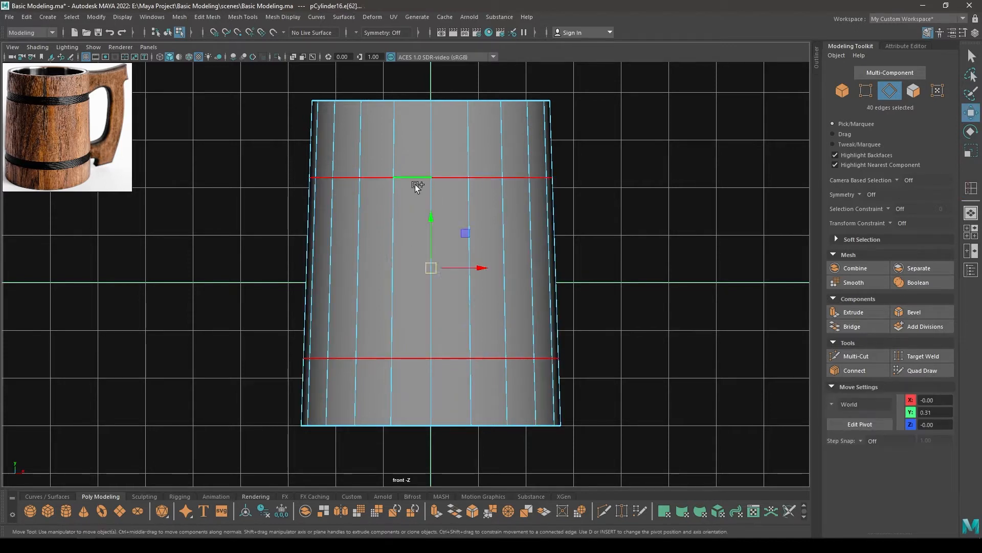
{"action": "right_click_drag", "start_coordinate": [441, 189], "coordinate": [451, 189], "text": "shift"}
{"action": "left_click_drag", "start_coordinate": [632, 102], "coordinate": [634, 104]}
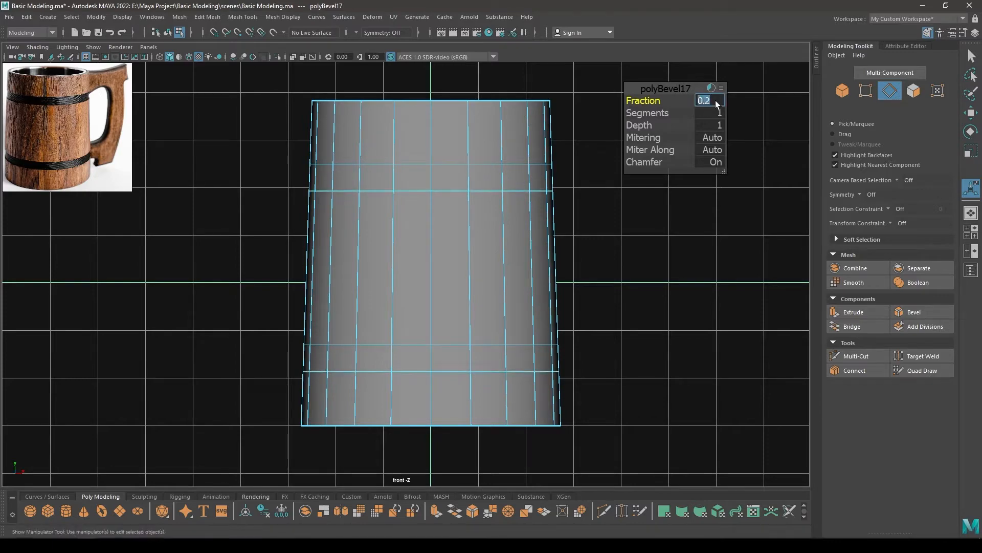
{"action": "left_click", "coordinate": [670, 85]}
{"action": "key", "text": "w"}
Select the face loops of the upper and lower bands and extrude them inward with a thickness of -0.1
{"action": "key", "text": "space"}
{"action": "key", "text": "space"}
{"action": "left_click_drag", "start_coordinate": [612, 183], "coordinate": [600, 217], "text": "alt"}
{"action": "scroll", "coordinate": [600, 217], "scroll_direction": "up", "scroll_amount": 3}
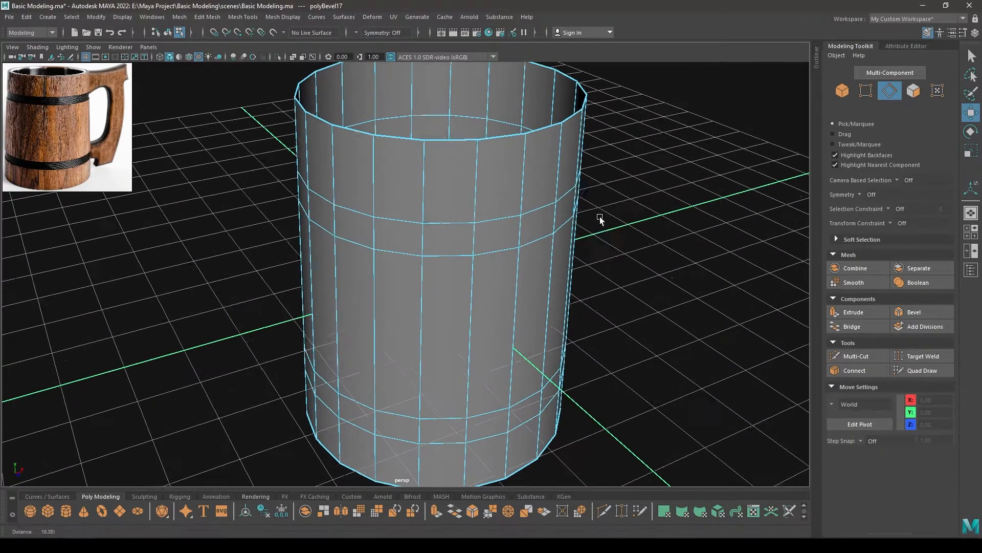
{"action": "right_click_drag", "start_coordinate": [633, 158], "coordinate": [634, 186]}
{"action": "left_click", "coordinate": [530, 219]}
{"action": "double_click", "coordinate": [497, 233], "text": "shift"}
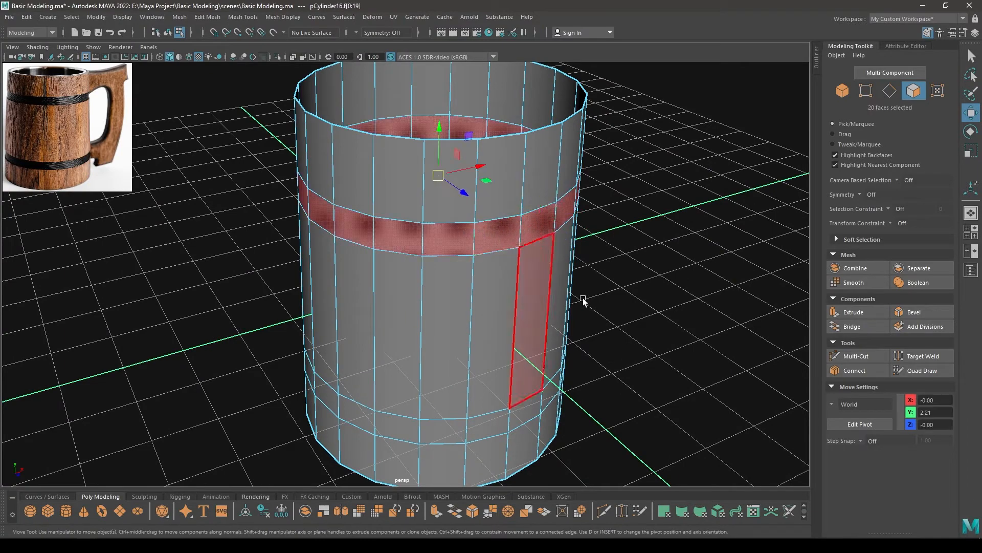
{"action": "left_click_drag", "start_coordinate": [583, 298], "coordinate": [562, 266], "text": "alt"}
{"action": "double_click", "coordinate": [501, 310], "text": "shift"}
{"action": "key", "text": "ctrl+e"}
{"action": "middle_click_drag", "start_coordinate": [561, 266], "coordinate": [558, 281], "text": "alt"}
{"action": "scroll", "coordinate": [558, 281], "scroll_direction": "up", "scroll_amount": 3}
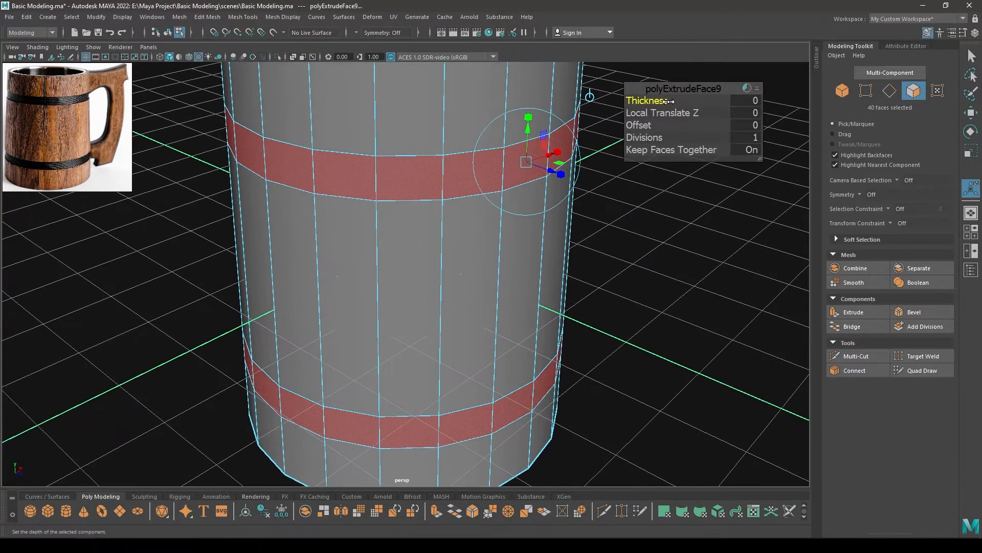
{"action": "left_click_drag", "start_coordinate": [667, 102], "coordinate": [662, 101]}
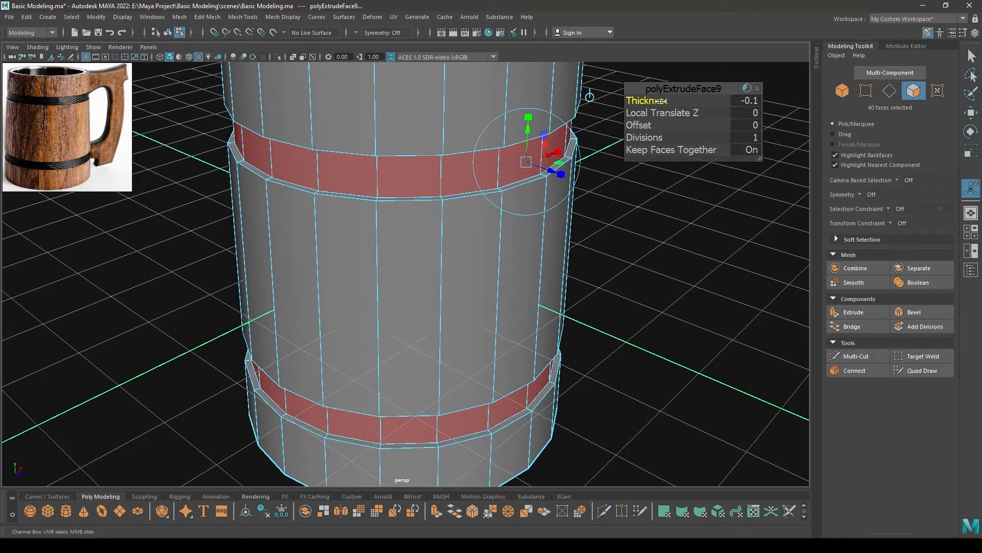
{"action": "mouse_move", "coordinate": [546, 186]}
{"action": "left_mouse_down", "text": "alt"}
{"action": "mouse_move", "coordinate": [520, 167]}
{"action": "mouse_move", "coordinate": [546, 191]}
{"action": "left_mouse_up", "text": "alt"}
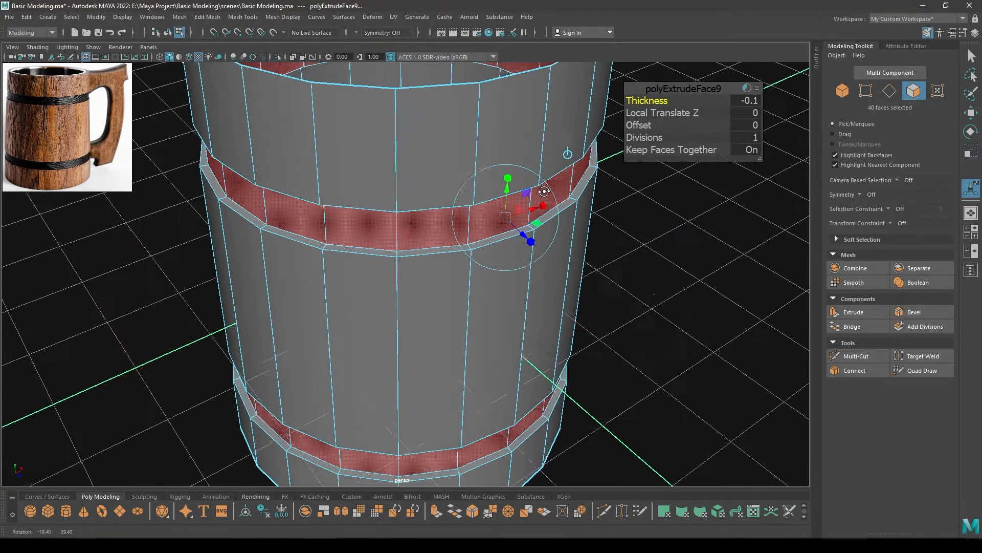
{"action": "right_click_drag", "start_coordinate": [546, 191], "coordinate": [424, 158], "text": "alt"}
{"action": "key", "text": "w"}
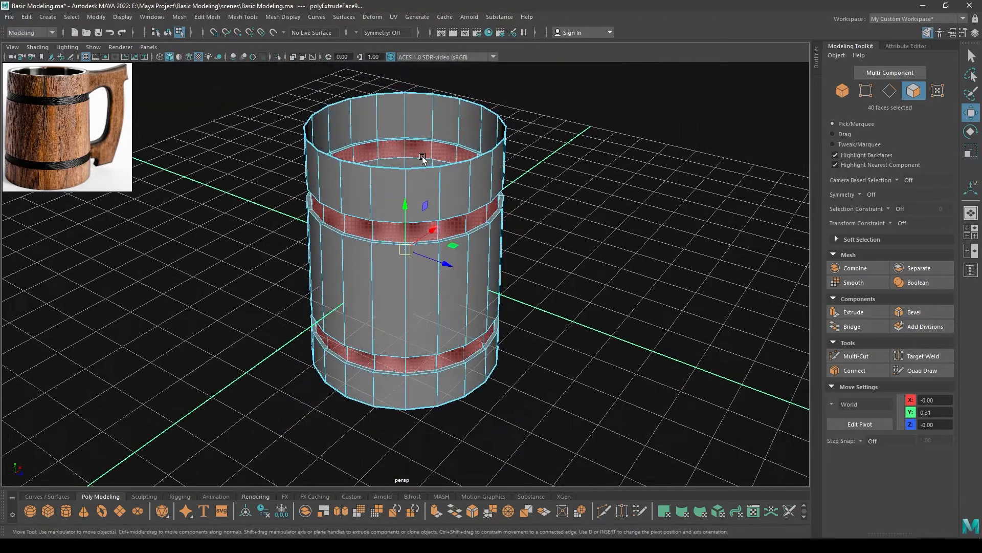
Select the body's top border edge loop and extrude it inward to form the rim's thickness
{"action": "left_click_drag", "start_coordinate": [423, 158], "coordinate": [382, 154], "text": "alt"}
{"action": "right_click_drag", "start_coordinate": [381, 153], "coordinate": [405, 193], "text": "alt"}
{"action": "left_click_drag", "start_coordinate": [406, 193], "coordinate": [457, 236], "text": "alt"}
{"action": "right_click_drag", "start_coordinate": [419, 211], "coordinate": [404, 117]}
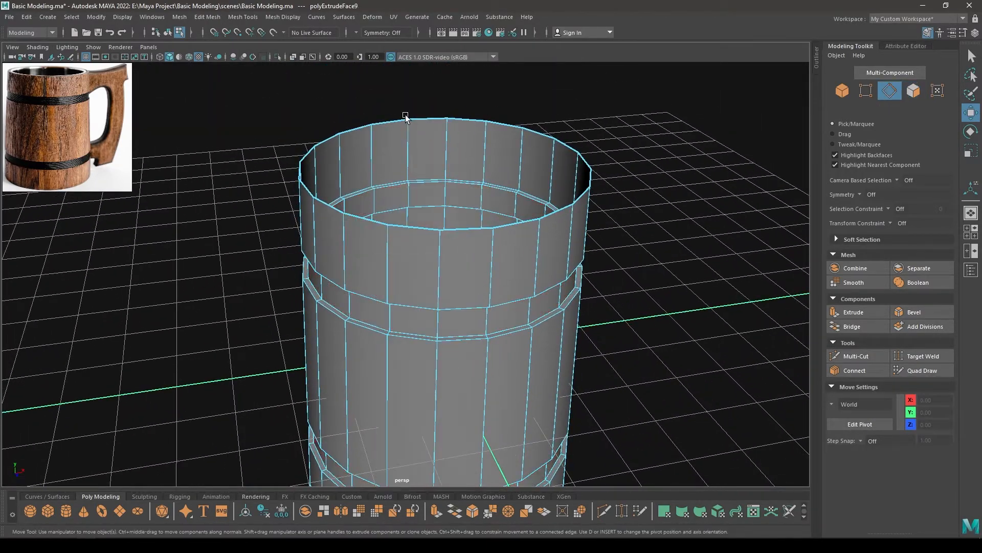
{"action": "left_click_drag", "start_coordinate": [403, 118], "coordinate": [329, 251], "text": "alt"}
{"action": "double_click", "coordinate": [317, 268]}
{"action": "key", "text": "r"}
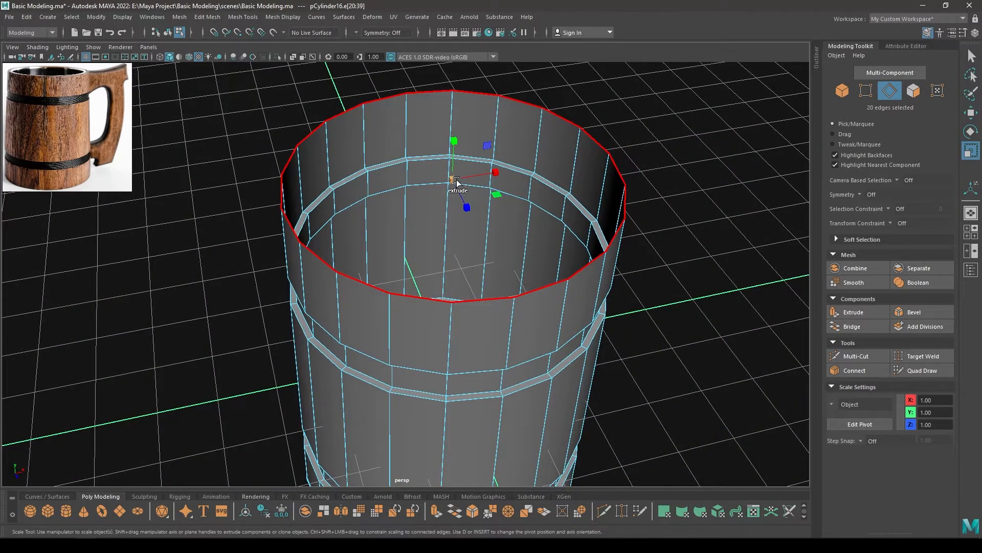
{"action": "left_click_drag", "start_coordinate": [456, 181], "coordinate": [447, 183], "text": "shift"}
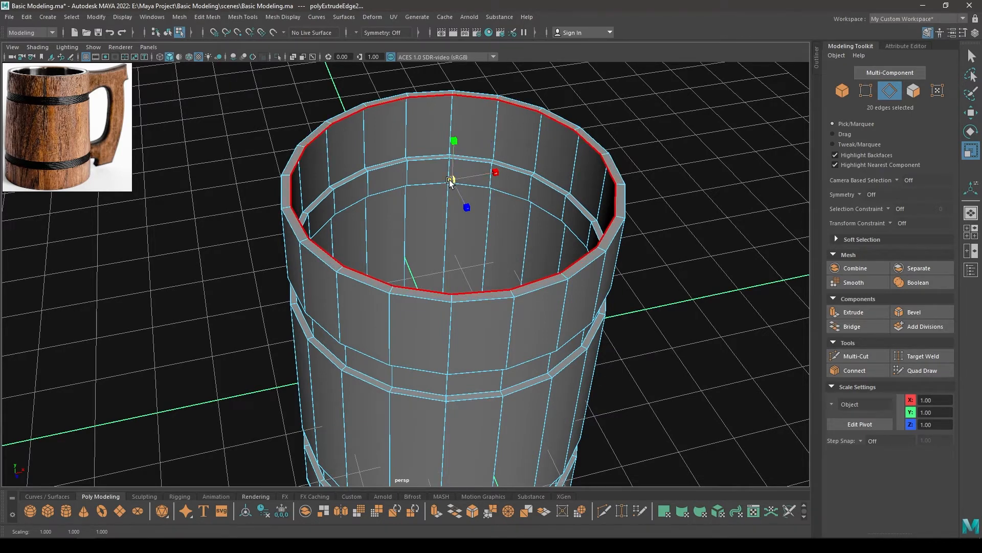
Extrude the rim's inner edge loop down through the body to a Y position of about -3.16
{"action": "key", "text": "w"}
{"action": "left_click_drag", "start_coordinate": [454, 182], "coordinate": [452, 250], "text": "alt"}
{"action": "left_click_drag", "start_coordinate": [451, 281], "coordinate": [432, 326], "text": "alt"}
{"action": "scroll", "coordinate": [451, 216], "scroll_direction": "down", "scroll_amount": 2}
{"action": "left_click_drag", "start_coordinate": [450, 216], "coordinate": [408, 265], "text": "alt"}
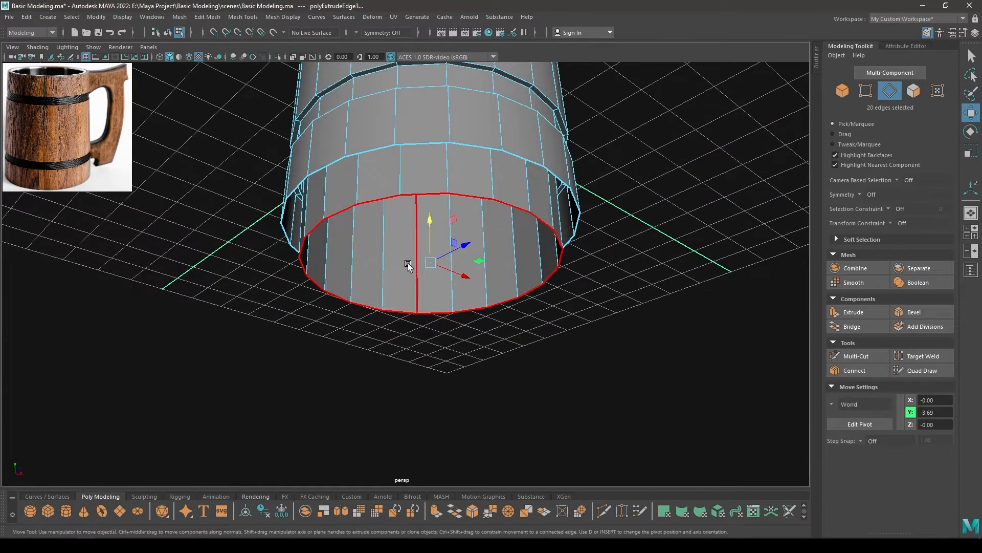
{"action": "left_click_drag", "start_coordinate": [427, 222], "coordinate": [428, 252]}
Raise the lower inner edge ring to a Y position of about -2.82, aligning it in the front view wireframe
{"action": "key", "text": "space"}
{"action": "scroll", "coordinate": [459, 321], "scroll_direction": "up", "scroll_amount": 2}
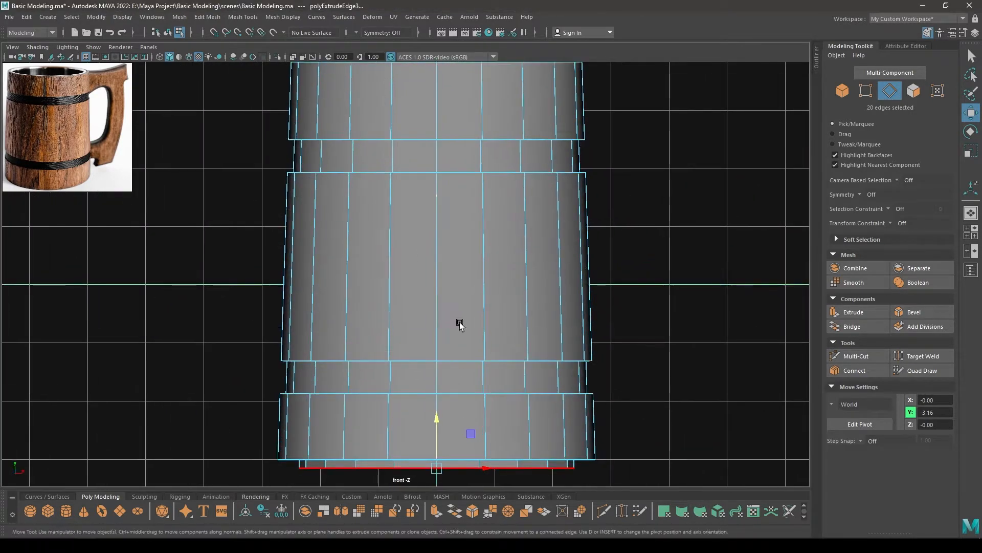
{"action": "middle_click_drag", "start_coordinate": [460, 321], "coordinate": [479, 133], "text": "alt"}
{"action": "scroll", "coordinate": [486, 205], "scroll_direction": "up", "scroll_amount": 5}
{"action": "left_click_drag", "start_coordinate": [497, 269], "coordinate": [498, 250]}
{"action": "scroll", "coordinate": [511, 297], "scroll_direction": "up", "scroll_amount": 3}
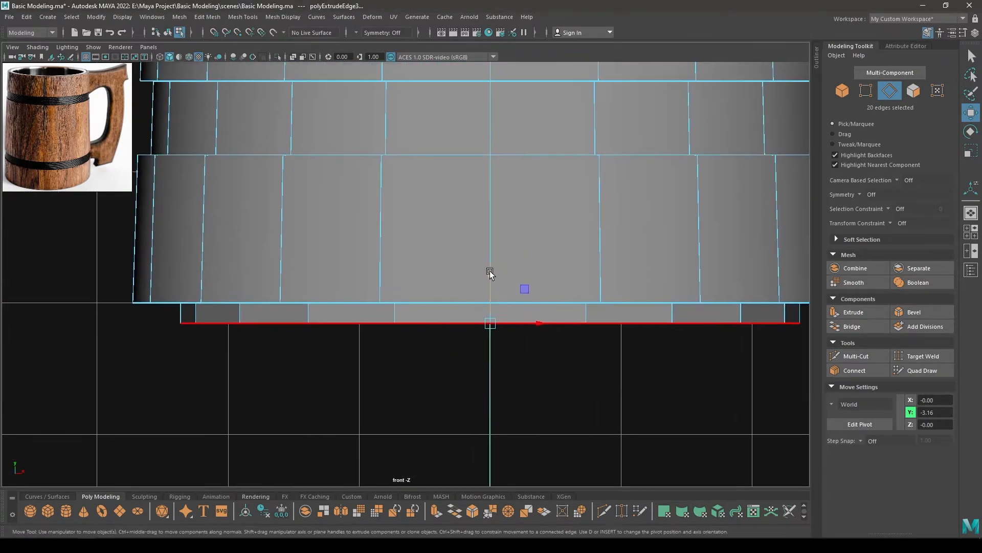
{"action": "key", "text": "4"}
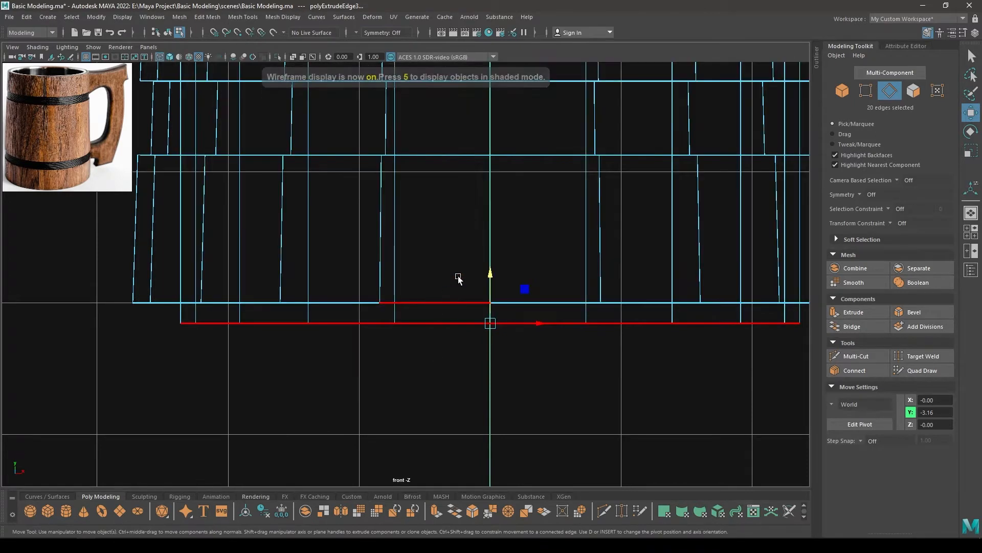
{"action": "scroll", "coordinate": [480, 376], "scroll_direction": "up", "scroll_amount": 1}
{"action": "mouse_move", "coordinate": [506, 287]}
{"action": "left_mouse_down"}
{"action": "mouse_move", "coordinate": [500, 234]}
{"action": "mouse_move", "coordinate": [487, 262]}
{"action": "mouse_move", "coordinate": [391, 287]}
{"action": "left_mouse_up"}
{"action": "scroll", "coordinate": [509, 255], "scroll_direction": "down", "scroll_amount": 5}
{"action": "key", "text": "space"}
{"action": "key", "text": "6"}
Extrude the lower inner edge ring inward and merge it to the center to close the mug's inner floor
{"action": "key", "text": "r"}
{"action": "left_click_drag", "start_coordinate": [397, 330], "coordinate": [360, 223], "text": "alt"}
{"action": "key", "text": "w"}
{"action": "key", "text": "r"}
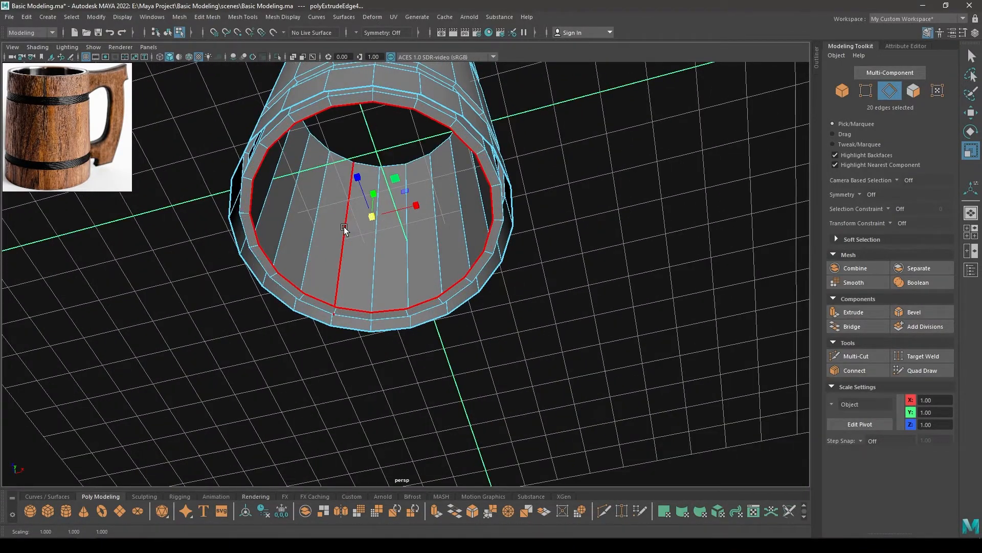
{"action": "key", "text": "w"}
{"action": "left_click_drag", "start_coordinate": [315, 152], "coordinate": [368, 214], "text": "alt"}
{"action": "scroll", "coordinate": [298, 183], "scroll_direction": "up", "scroll_amount": 3}
{"action": "right_click", "coordinate": [361, 204], "text": "shift"}
{"action": "right_click_drag", "start_coordinate": [361, 205], "coordinate": [353, 155], "text": "shift"}
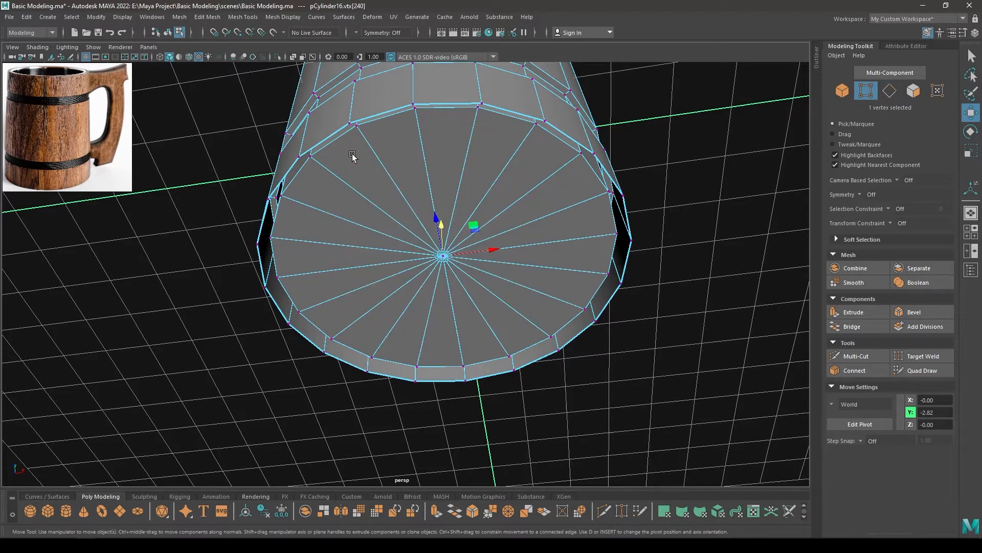
Select the outer bottom border edges, extrude them inward and merge them to the center to close the underside
{"action": "mouse_move", "coordinate": [328, 218]}
{"action": "left_mouse_down", "text": "alt"}
{"action": "mouse_move", "coordinate": [340, 185]}
{"action": "mouse_move", "coordinate": [312, 217]}
{"action": "left_mouse_up", "text": "alt"}
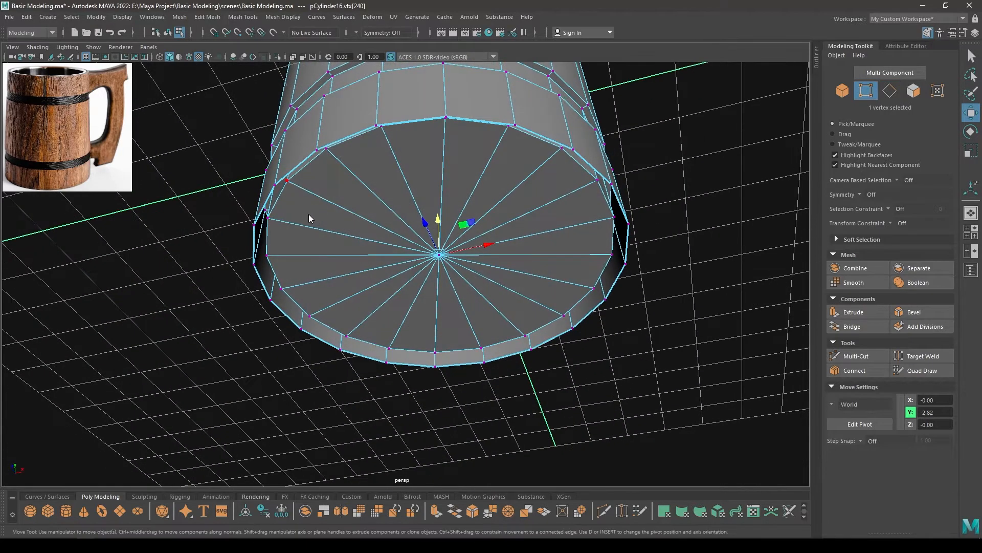
{"action": "key", "text": "F10"}
{"action": "double_click", "coordinate": [306, 163]}
{"action": "left_click_drag", "start_coordinate": [306, 163], "coordinate": [348, 215], "text": "alt"}
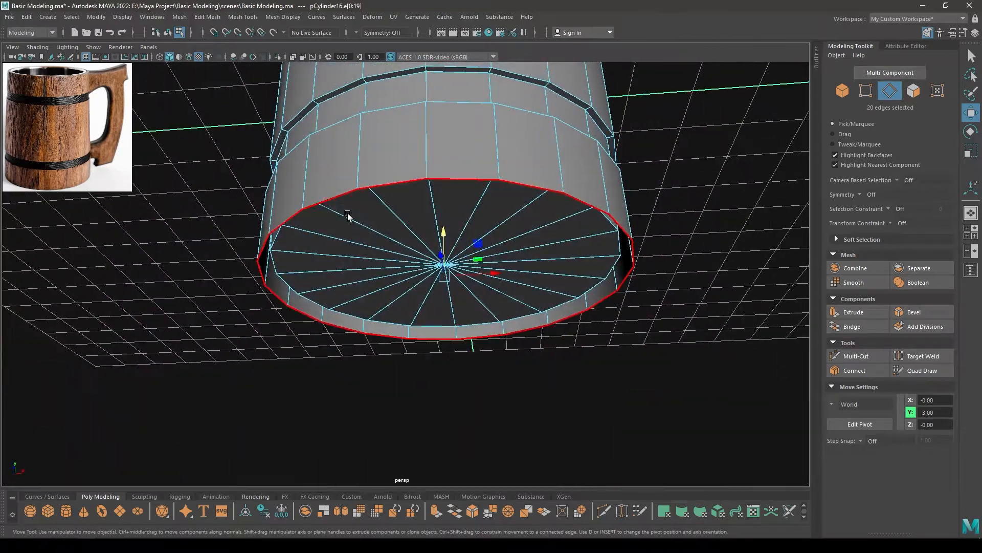
{"action": "key", "text": "r"}
{"action": "left_click_drag", "start_coordinate": [444, 275], "coordinate": [364, 192], "text": "shift"}
{"action": "right_click_drag", "start_coordinate": [362, 187], "coordinate": [357, 140], "text": "shift"}
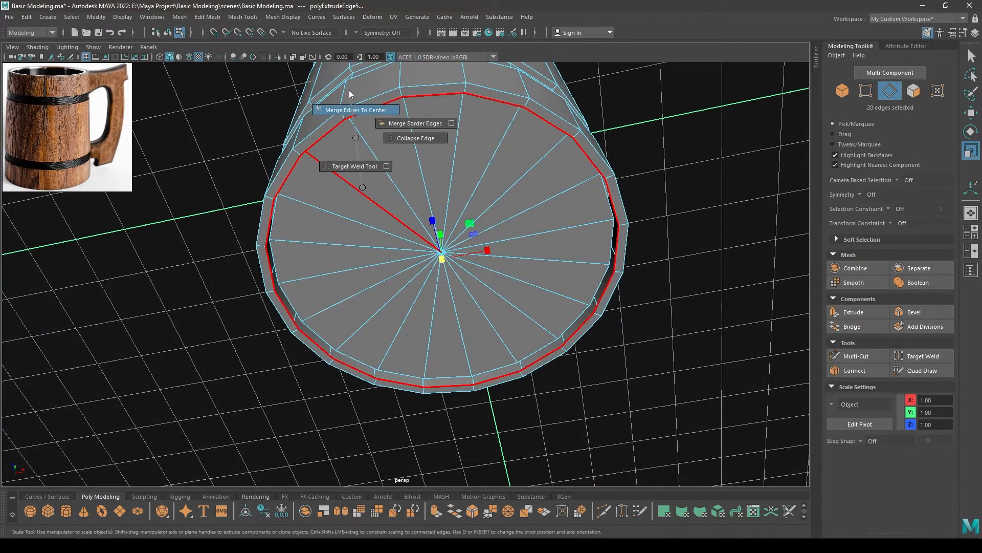
{"action": "right_click_drag", "start_coordinate": [350, 91], "coordinate": [368, 102], "text": "shift"}
{"action": "key", "text": "w"}
{"action": "left_click_drag", "start_coordinate": [402, 170], "coordinate": [400, 328], "text": "alt"}
{"action": "scroll", "coordinate": [377, 240], "scroll_direction": "down", "scroll_amount": 2}
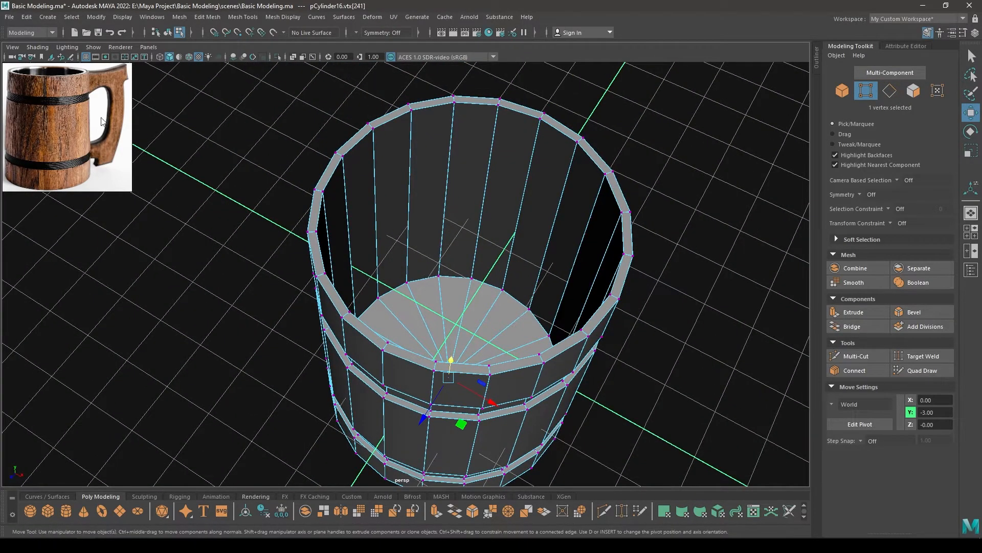
Select the inner wall and floor faces and extract them from the body as a separate object
{"action": "scroll", "coordinate": [432, 259], "scroll_direction": "up", "scroll_amount": 2}
{"action": "left_click_drag", "start_coordinate": [432, 259], "coordinate": [401, 191], "text": "alt"}
{"action": "middle_click_drag", "start_coordinate": [402, 191], "coordinate": [425, 278], "text": "alt"}
{"action": "mouse_move", "coordinate": [425, 222]}
{"action": "right_mouse_down"}
{"action": "mouse_move", "coordinate": [449, 198]}
{"action": "mouse_move", "coordinate": [444, 221]}
{"action": "right_mouse_up"}
{"action": "double_click", "coordinate": [429, 178]}
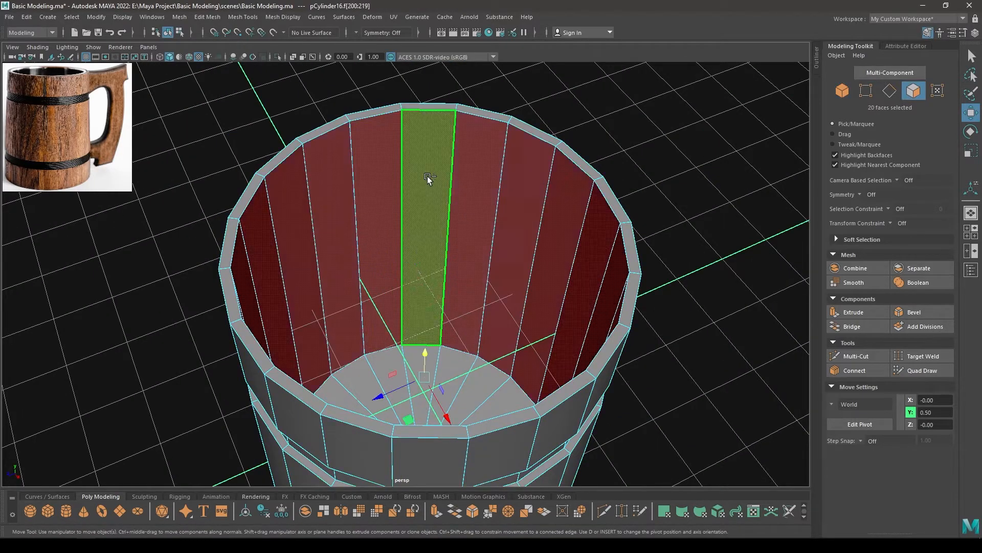
{"action": "left_click_drag", "start_coordinate": [431, 214], "coordinate": [353, 249], "text": "alt"}
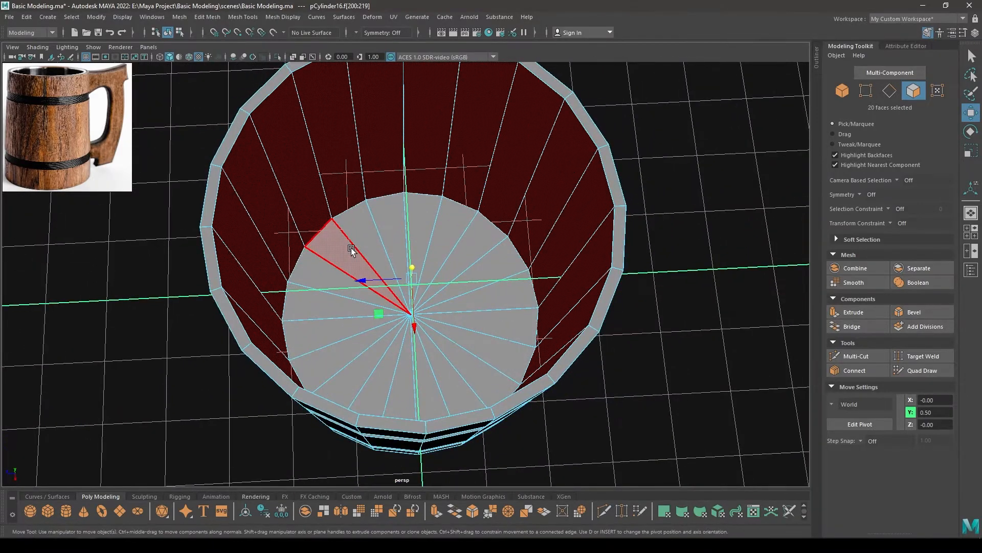
{"action": "mouse_move", "coordinate": [415, 276]}
{"action": "left_mouse_down", "text": "shift"}
{"action": "mouse_move", "coordinate": [452, 348]}
{"action": "mouse_move", "coordinate": [411, 241]}
{"action": "mouse_move", "coordinate": [451, 146]}
{"action": "left_mouse_up", "text": "shift"}
{"action": "right_click_drag", "start_coordinate": [451, 146], "coordinate": [541, 94], "text": "shift"}
{"action": "middle_click_drag", "start_coordinate": [540, 97], "coordinate": [535, 280], "text": "alt"}
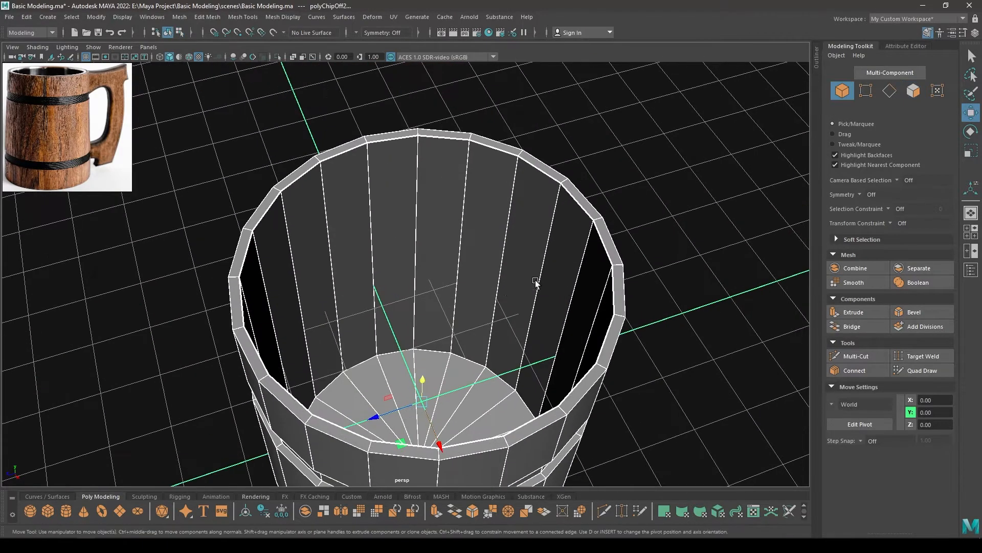
Select the extracted inner shell and extrude it to give it a small thickness
{"action": "left_click", "coordinate": [457, 280]}
{"action": "left_click_drag", "start_coordinate": [457, 280], "coordinate": [447, 236], "text": "alt"}
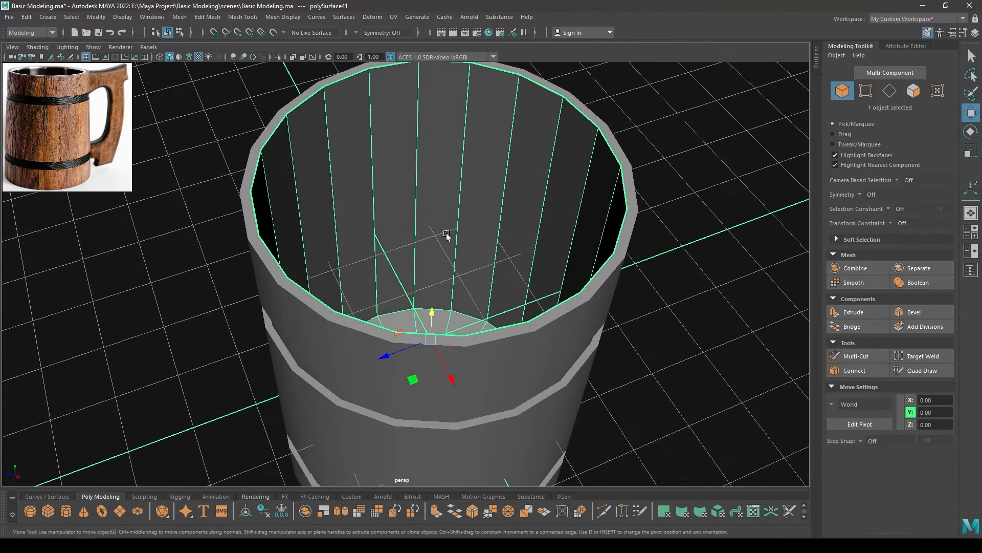
{"action": "key", "text": "ctrl+e"}
{"action": "left_click_drag", "start_coordinate": [639, 99], "coordinate": [646, 99]}
{"action": "left_click_drag", "start_coordinate": [465, 169], "coordinate": [435, 164], "text": "alt"}
{"action": "key", "text": "w"}
Return to object mode, select the outer body and turn on wireframe display over the shaded models
{"action": "key", "text": "F8"}
{"action": "left_click", "coordinate": [513, 223]}
{"action": "left_click_drag", "start_coordinate": [513, 223], "coordinate": [453, 318], "text": "alt"}
{"action": "scroll", "coordinate": [453, 318], "scroll_direction": "down", "scroll_amount": 2}
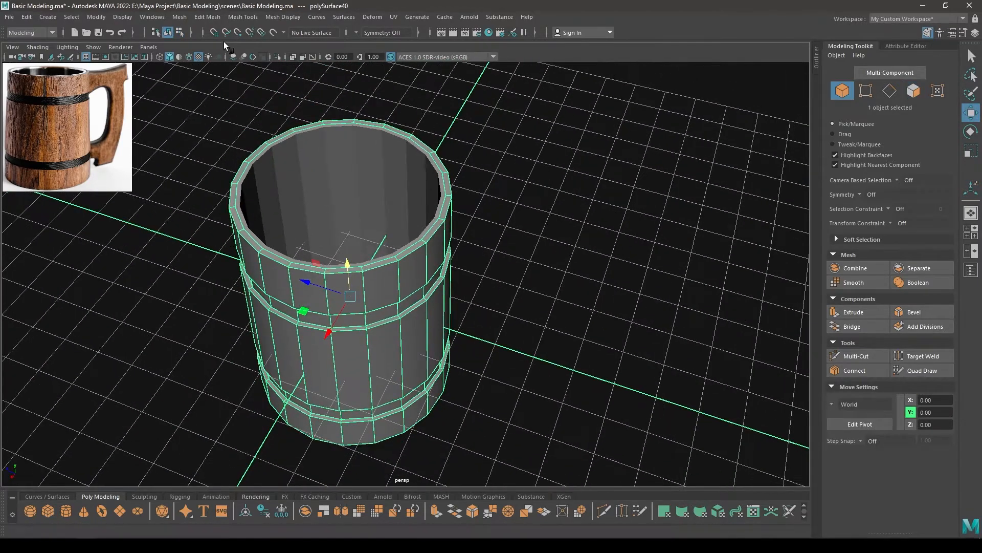
{"action": "left_click", "coordinate": [188, 55]}
{"action": "left_click_drag", "start_coordinate": [305, 266], "coordinate": [344, 245], "text": "alt"}
{"action": "right_click_drag", "start_coordinate": [344, 245], "coordinate": [416, 321], "text": "alt"}
{"action": "middle_click_drag", "start_coordinate": [384, 232], "coordinate": [413, 285], "text": "alt"}
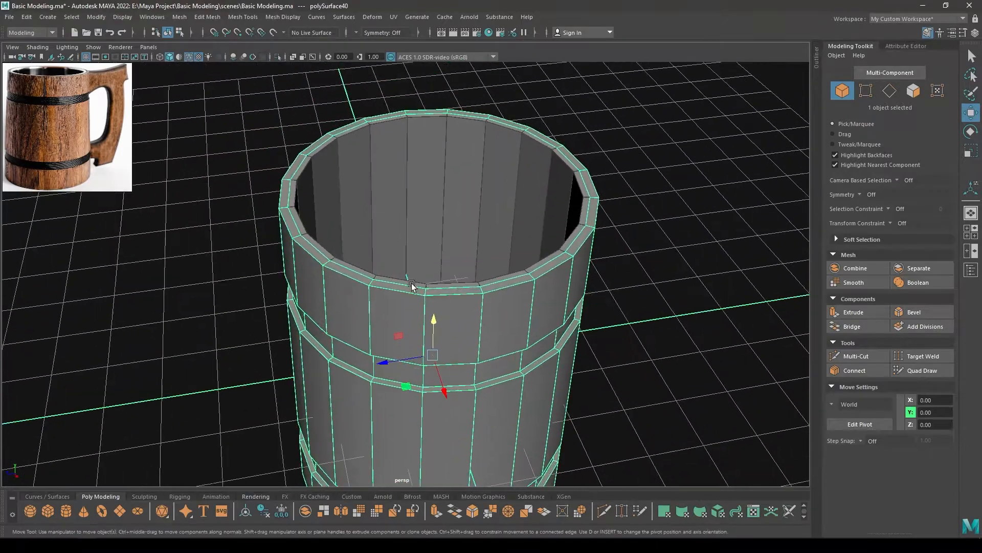
{"action": "left_click_drag", "start_coordinate": [412, 285], "coordinate": [348, 312], "text": "alt"}
{"action": "middle_click_drag", "start_coordinate": [312, 284], "coordinate": [363, 284], "text": "alt"}
{"action": "scroll", "coordinate": [271, 239], "scroll_direction": "up", "scroll_amount": 2}
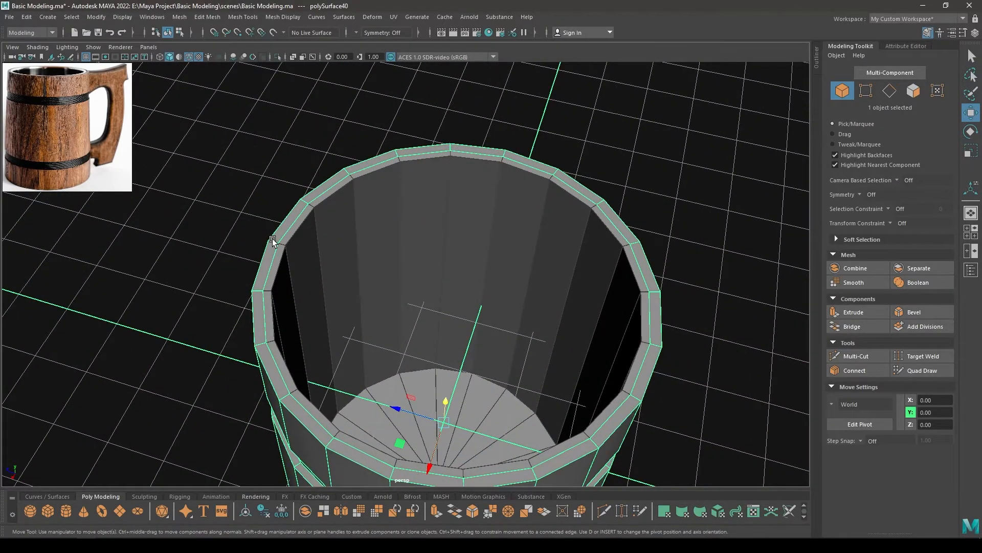
Select the inner shell and hide all unselected objects
{"action": "middle_click_drag", "start_coordinate": [276, 272], "coordinate": [342, 234], "text": "alt"}
{"action": "left_click", "coordinate": [342, 236]}
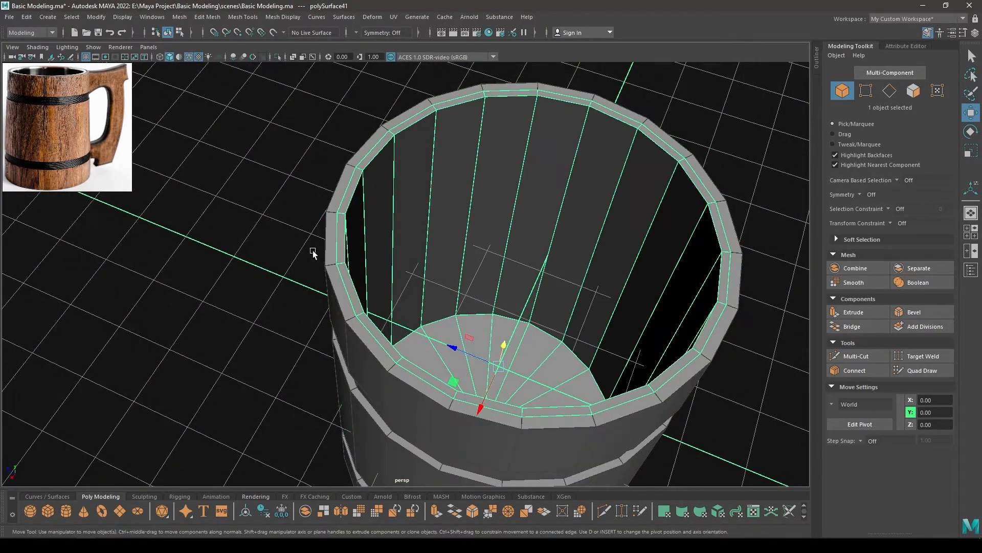
{"action": "key", "text": "alt+h"}
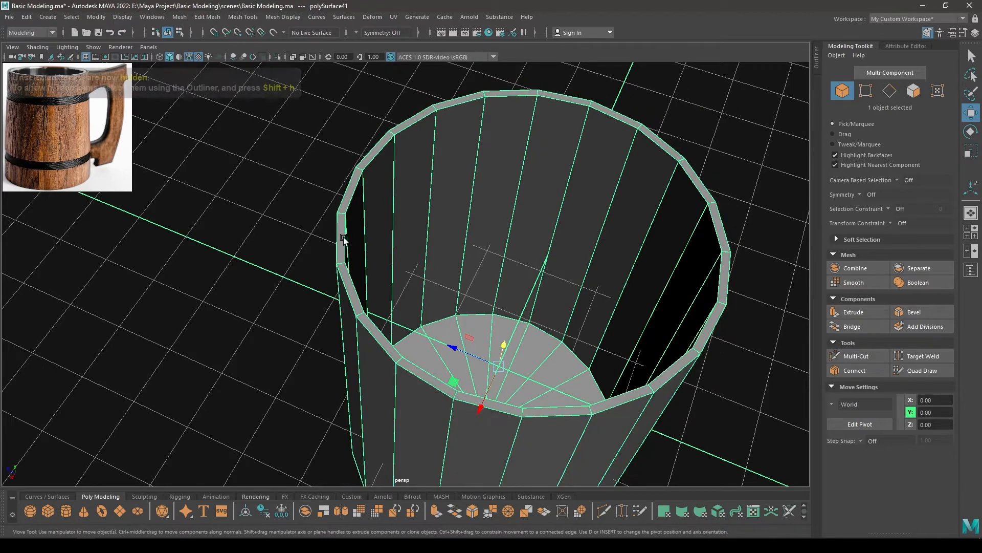
Select the edge loops around the inner shell's top rim and bevel them
{"action": "mouse_move", "coordinate": [344, 240]}
{"action": "left_mouse_down", "text": "alt"}
{"action": "mouse_move", "coordinate": [364, 233]}
{"action": "mouse_move", "coordinate": [346, 233]}
{"action": "left_mouse_up", "text": "alt"}
{"action": "right_click_drag", "start_coordinate": [323, 201], "coordinate": [322, 139]}
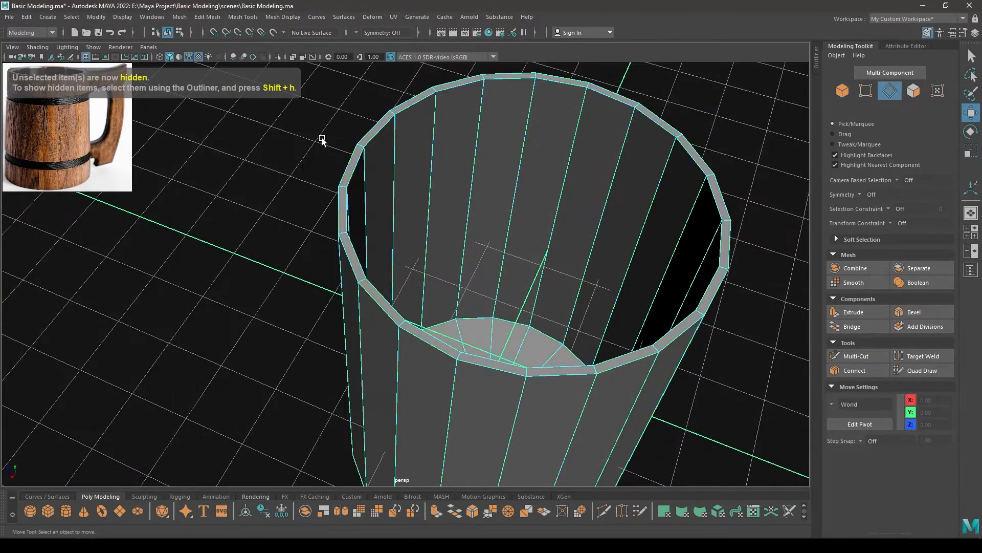
{"action": "double_click", "coordinate": [333, 220]}
{"action": "left_click_drag", "start_coordinate": [343, 210], "coordinate": [326, 309], "text": "alt"}
{"action": "right_click_drag", "start_coordinate": [341, 236], "coordinate": [369, 225], "text": "shift"}
{"action": "scroll", "coordinate": [368, 221], "scroll_direction": "up", "scroll_amount": 4}
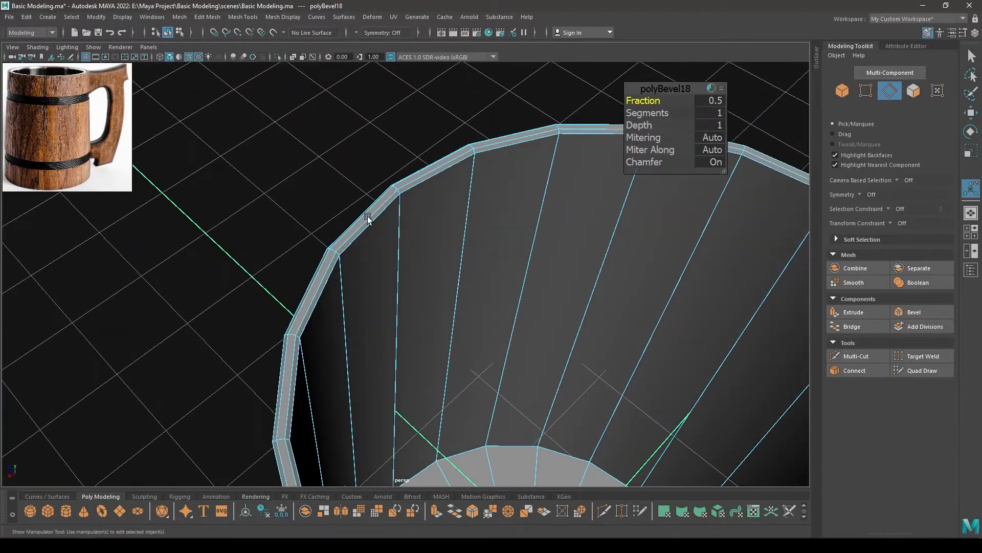
Set the rim bevel's fraction to 0.35 and its segments to 2
{"action": "middle_click_drag", "start_coordinate": [376, 226], "coordinate": [485, 235], "text": "alt"}
{"action": "left_click_drag", "start_coordinate": [485, 234], "coordinate": [370, 217], "text": "alt"}
{"action": "scroll", "coordinate": [396, 225], "scroll_direction": "down", "scroll_amount": 6}
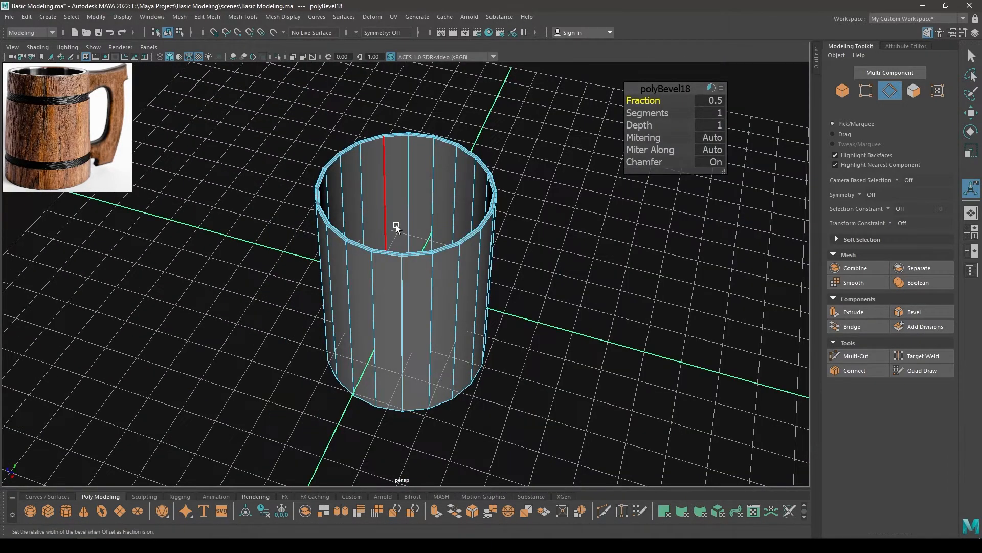
{"action": "right_click_drag", "start_coordinate": [396, 226], "coordinate": [469, 356], "text": "alt"}
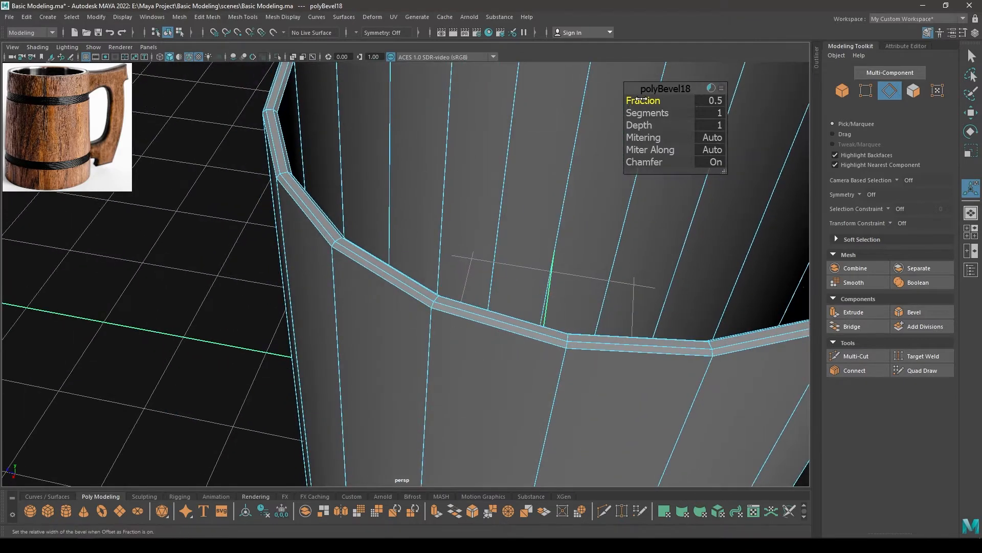
{"action": "middle_click_drag", "start_coordinate": [637, 100], "coordinate": [633, 98]}
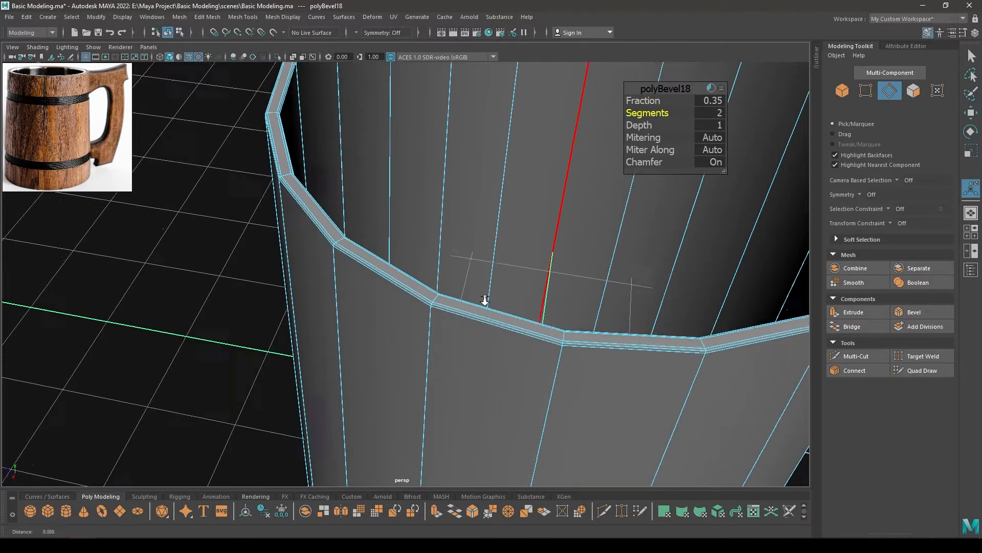
{"action": "left_click_drag", "start_coordinate": [456, 268], "coordinate": [409, 264], "text": "alt"}
{"action": "key", "text": "w"}
Select the inner floor edge loop and the outer bottom edge loop of the shell and bevel both
{"action": "left_click_drag", "start_coordinate": [456, 356], "coordinate": [456, 295], "text": "alt"}
{"action": "middle_click_drag", "start_coordinate": [455, 295], "coordinate": [460, 256], "text": "alt"}
{"action": "right_click", "coordinate": [473, 229]}
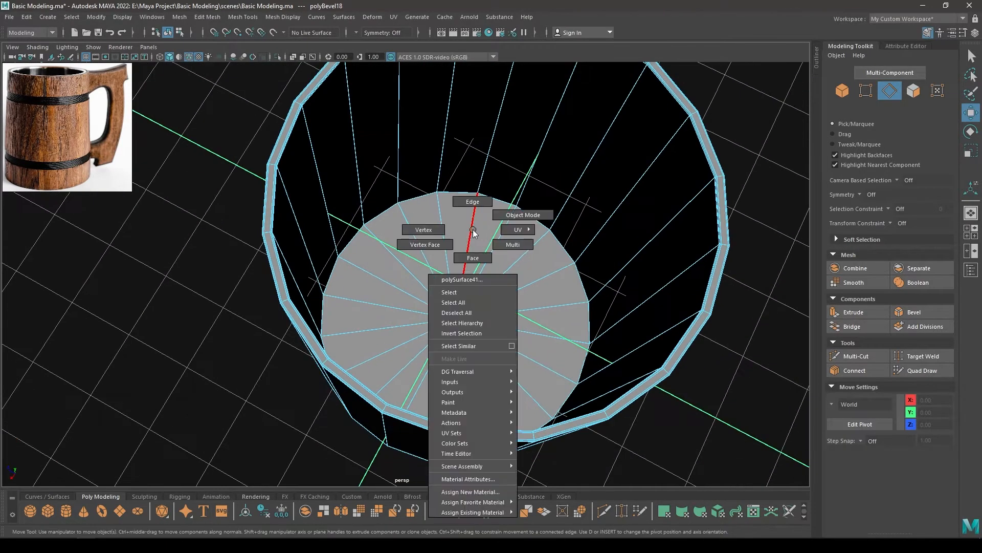
{"action": "middle_click_drag", "start_coordinate": [472, 210], "coordinate": [420, 189], "text": "alt"}
{"action": "double_click", "coordinate": [412, 190]}
{"action": "left_click_drag", "start_coordinate": [425, 241], "coordinate": [438, 293], "text": "alt"}
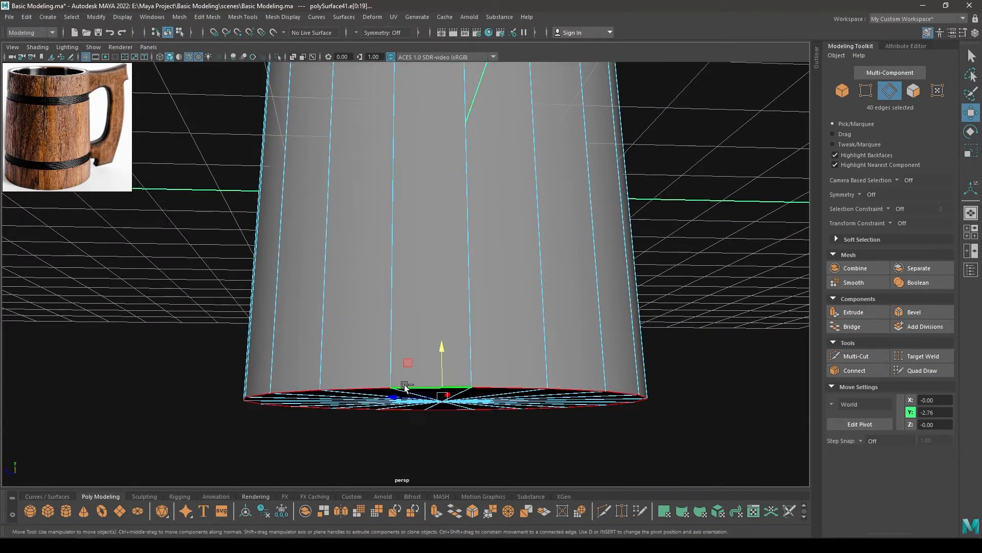
{"action": "right_click_drag", "start_coordinate": [428, 328], "coordinate": [462, 324], "text": "shift"}
{"action": "left_click_drag", "start_coordinate": [462, 324], "coordinate": [462, 240], "text": "alt"}
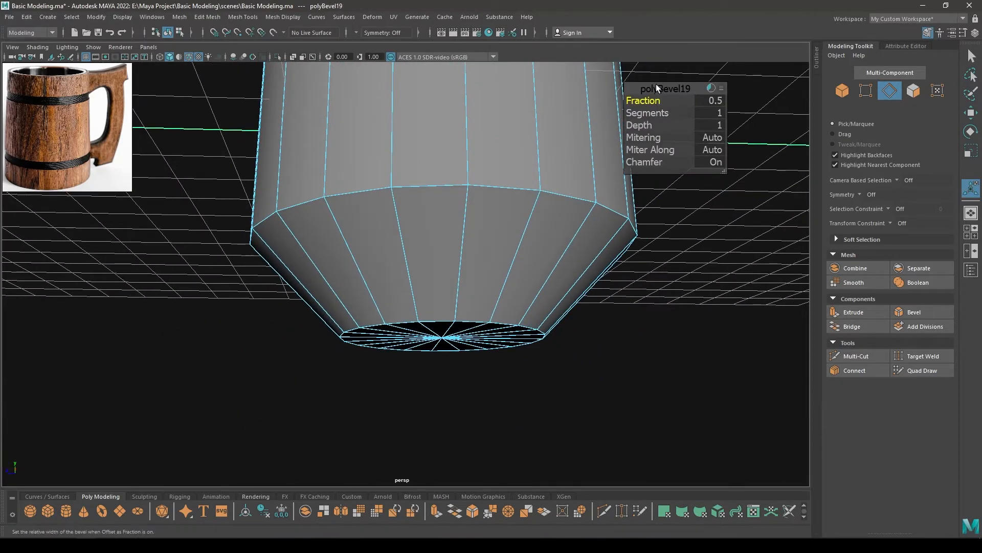
Turn chamfer off for the bottom bevel and reduce its fraction to about 0.01
{"action": "left_click_drag", "start_coordinate": [563, 176], "coordinate": [558, 176]}
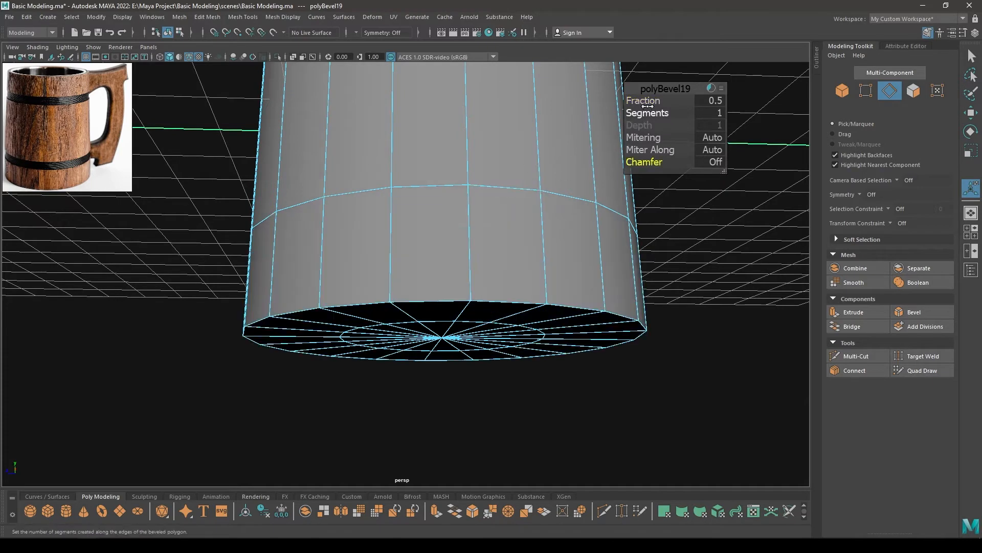
{"action": "left_click_drag", "start_coordinate": [646, 106], "coordinate": [622, 106]}
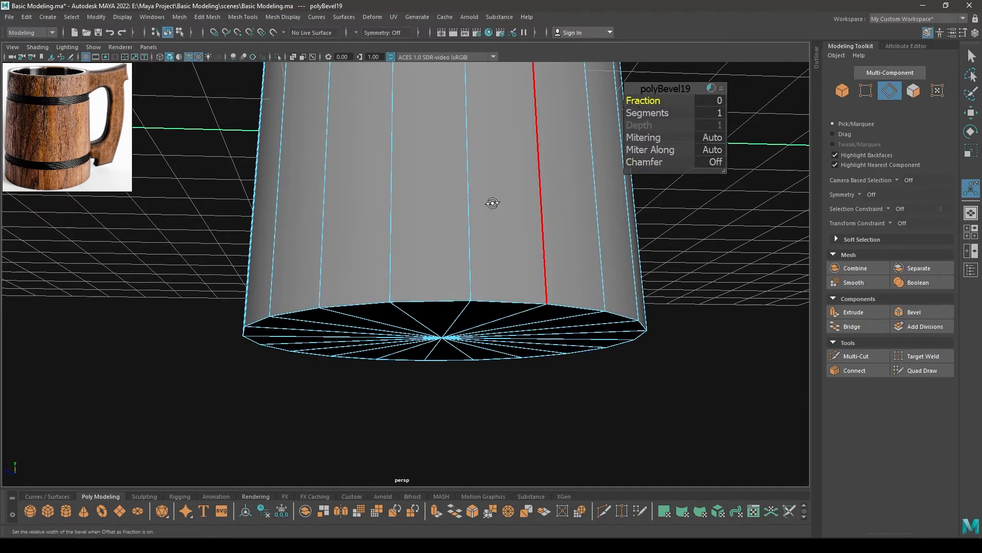
{"action": "left_click_drag", "start_coordinate": [492, 205], "coordinate": [628, 141], "text": "alt"}
{"action": "left_click_drag", "start_coordinate": [649, 96], "coordinate": [650, 97]}
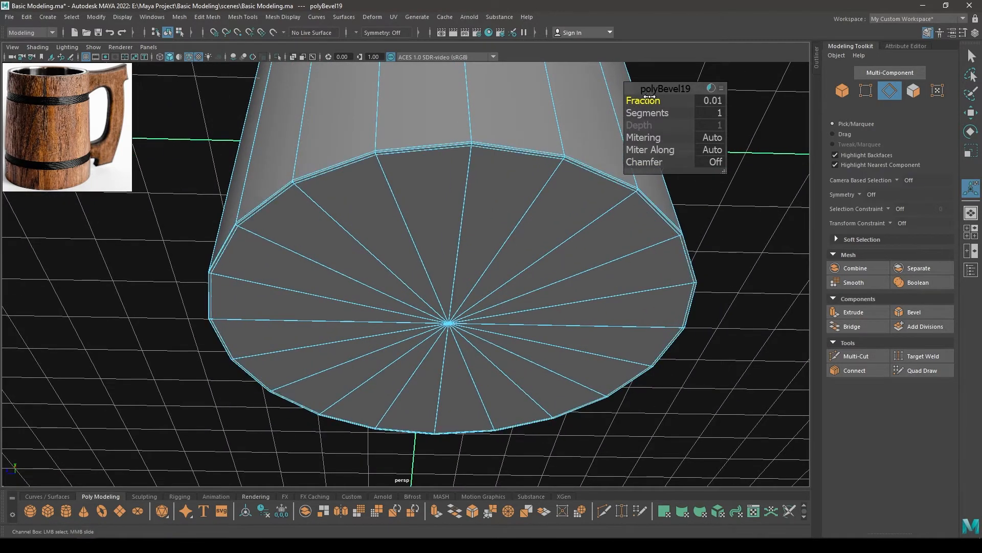
{"action": "scroll", "coordinate": [630, 190], "scroll_direction": "down", "scroll_amount": 2}
{"action": "left_click_drag", "start_coordinate": [629, 190], "coordinate": [622, 120], "text": "alt"}
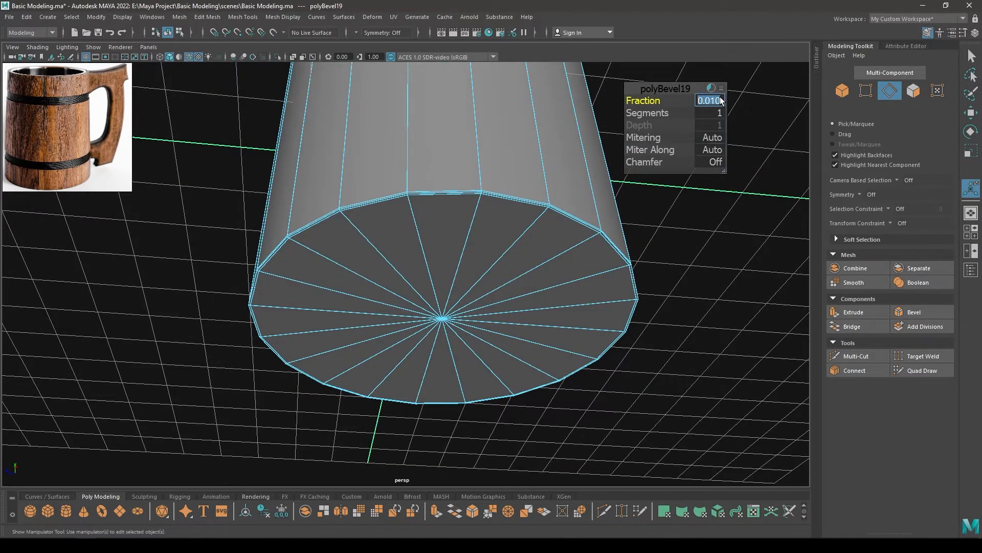
{"action": "key", "text": "Return"}
Select every other radial edge on the shell's inner floor and delete them to reduce the centre spokes
{"action": "left_click_drag", "start_coordinate": [500, 280], "coordinate": [387, 344], "text": "alt"}
{"action": "scroll", "coordinate": [410, 277], "scroll_direction": "up", "scroll_amount": 2}
{"action": "left_click", "coordinate": [432, 223]}
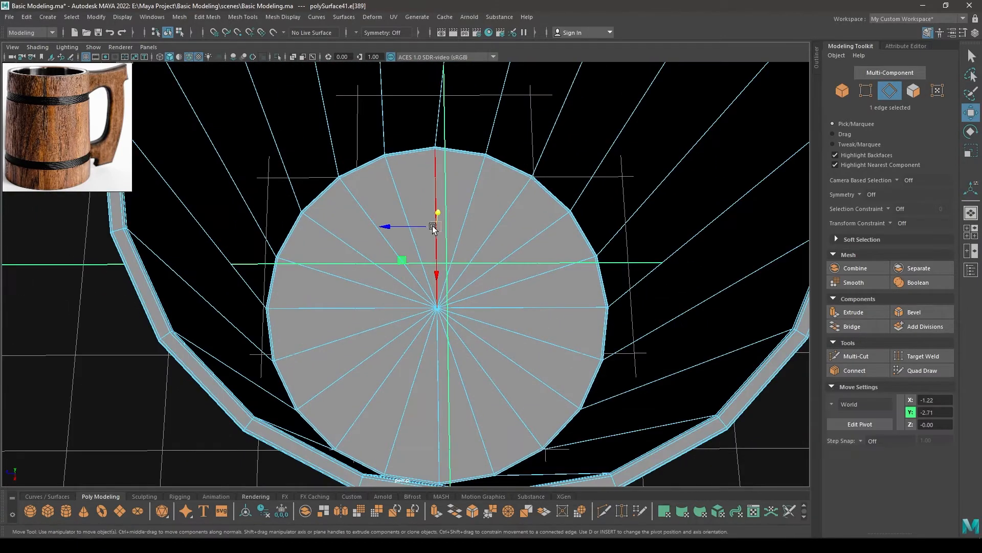
{"action": "left_click", "coordinate": [503, 217], "text": "shift"}
{"action": "left_click", "coordinate": [533, 277], "text": "shift"}
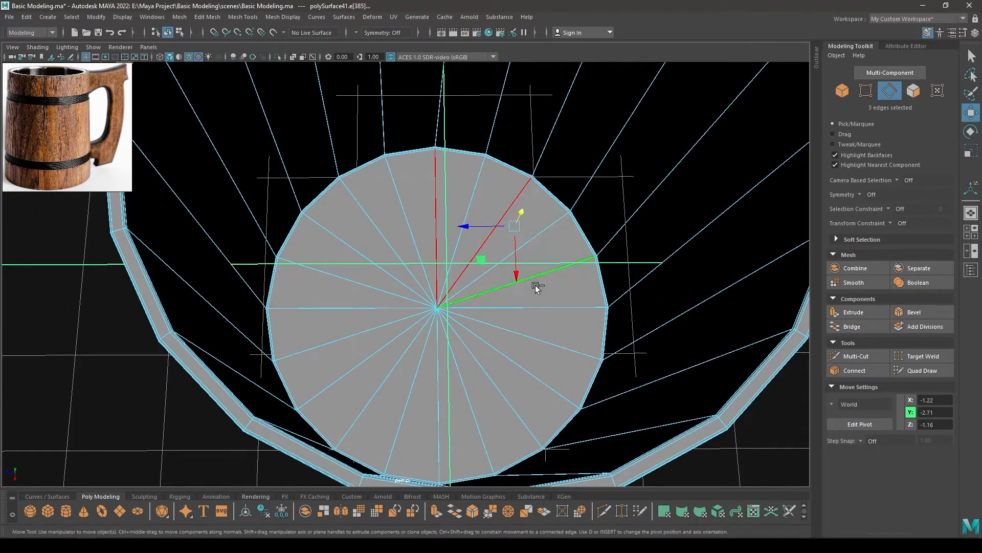
{"action": "left_click", "coordinate": [490, 380], "text": "shift"}
{"action": "left_click", "coordinate": [450, 393], "text": "shift"}
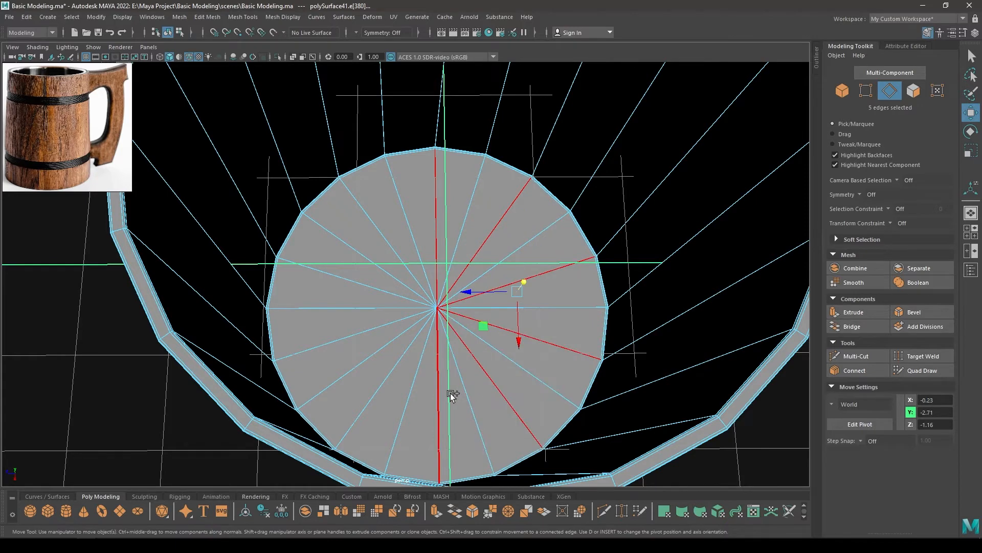
{"action": "left_click", "coordinate": [374, 385], "text": "shift"}
{"action": "left_click", "coordinate": [353, 280], "text": "shift"}
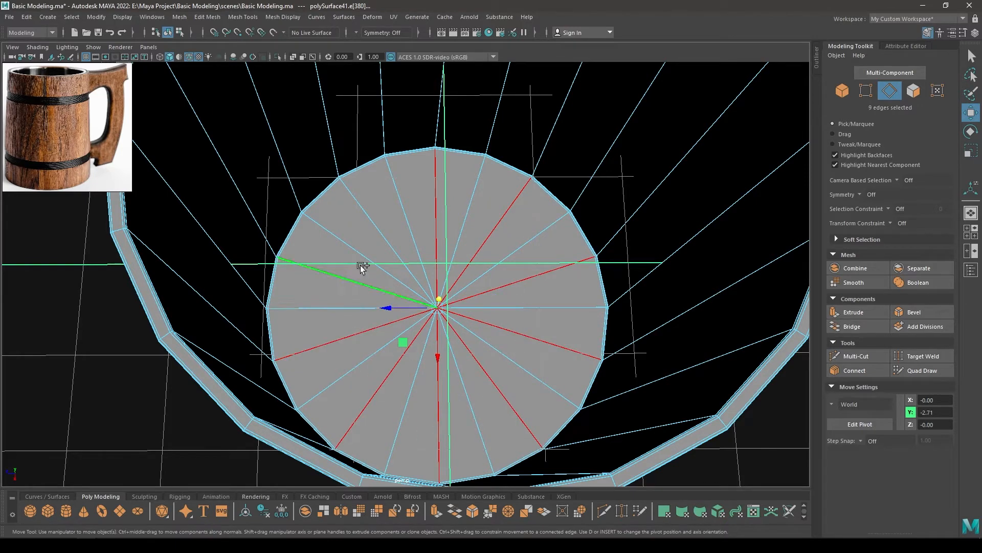
{"action": "left_click", "coordinate": [379, 245], "text": "shift"}
{"action": "right_click_drag", "start_coordinate": [425, 214], "coordinate": [376, 229], "text": "shift"}
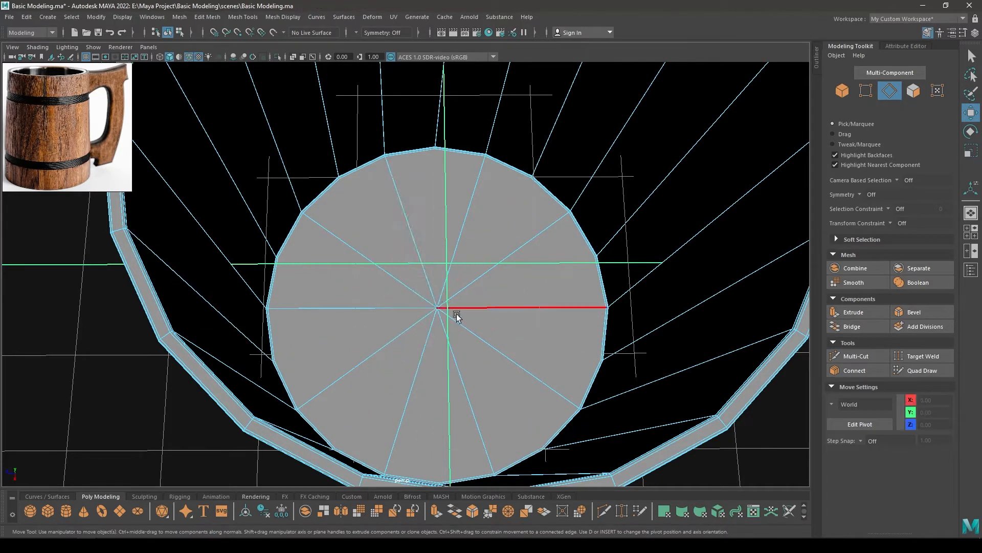
Select every other radial edge on the underside of the shell's base and delete them
{"action": "left_click_drag", "start_coordinate": [389, 204], "coordinate": [435, 191], "text": "alt"}
{"action": "scroll", "coordinate": [364, 153], "scroll_direction": "up", "scroll_amount": 2}
{"action": "scroll", "coordinate": [404, 174], "scroll_direction": "up", "scroll_amount": 3}
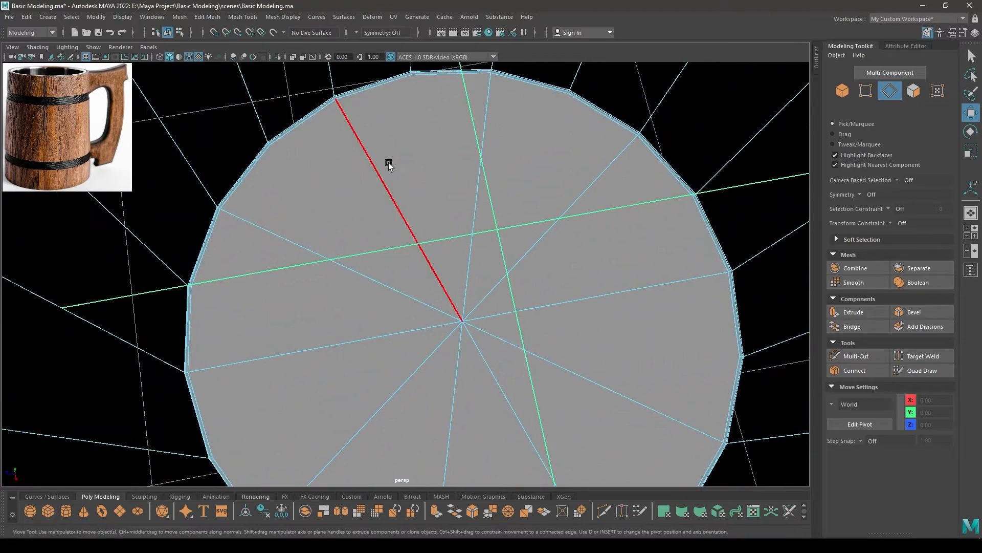
{"action": "scroll", "coordinate": [376, 299], "scroll_direction": "down", "scroll_amount": 3}
{"action": "left_click_drag", "start_coordinate": [347, 187], "coordinate": [322, 171], "text": "alt"}
{"action": "scroll", "coordinate": [387, 267], "scroll_direction": "down", "scroll_amount": 2}
{"action": "left_click_drag", "start_coordinate": [388, 266], "coordinate": [456, 314], "text": "alt"}
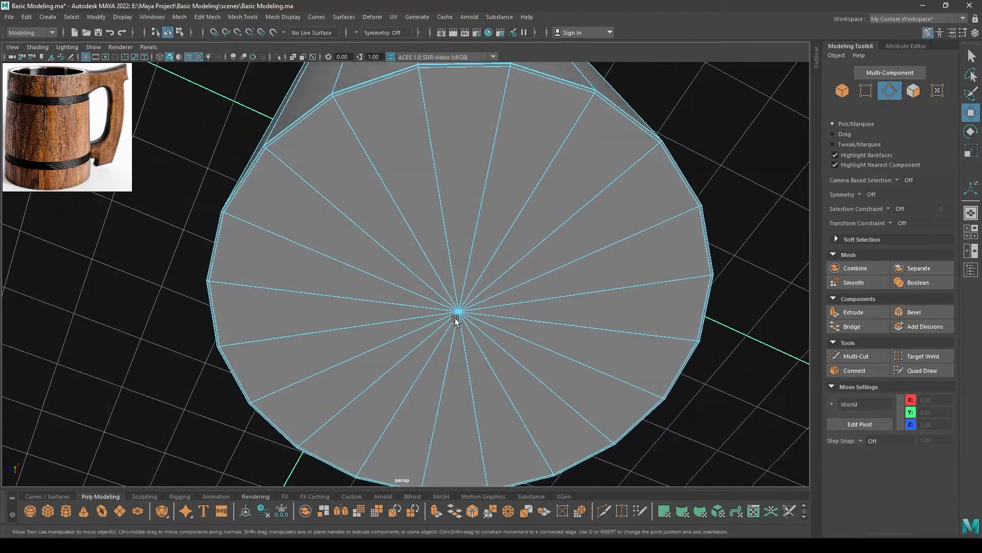
{"action": "left_click", "coordinate": [468, 183]}
{"action": "left_click", "coordinate": [544, 222], "text": "shift"}
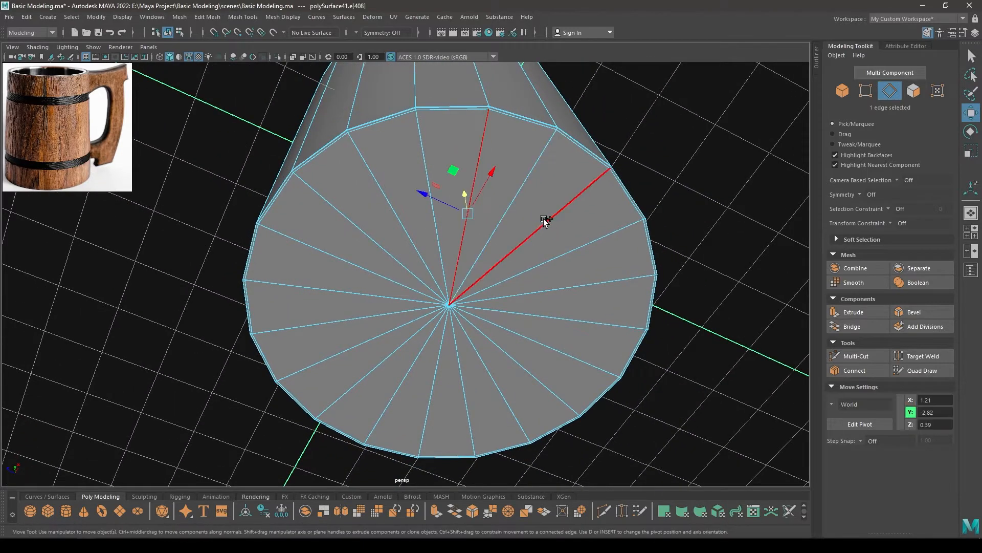
{"action": "left_click", "coordinate": [563, 288], "text": "shift"}
{"action": "left_click", "coordinate": [556, 348], "text": "shift"}
{"action": "left_click", "coordinate": [500, 391], "text": "shift"}
{"action": "left_click", "coordinate": [423, 395], "text": "shift"}
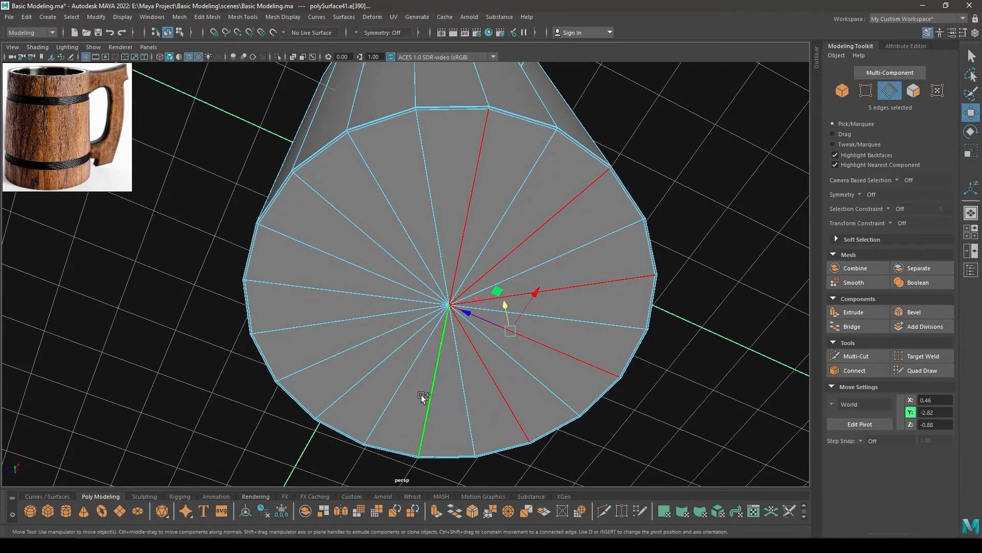
{"action": "left_click", "coordinate": [354, 364], "text": "shift"}
{"action": "left_click", "coordinate": [340, 323], "text": "shift"}
{"action": "left_click", "coordinate": [334, 260], "text": "shift"}
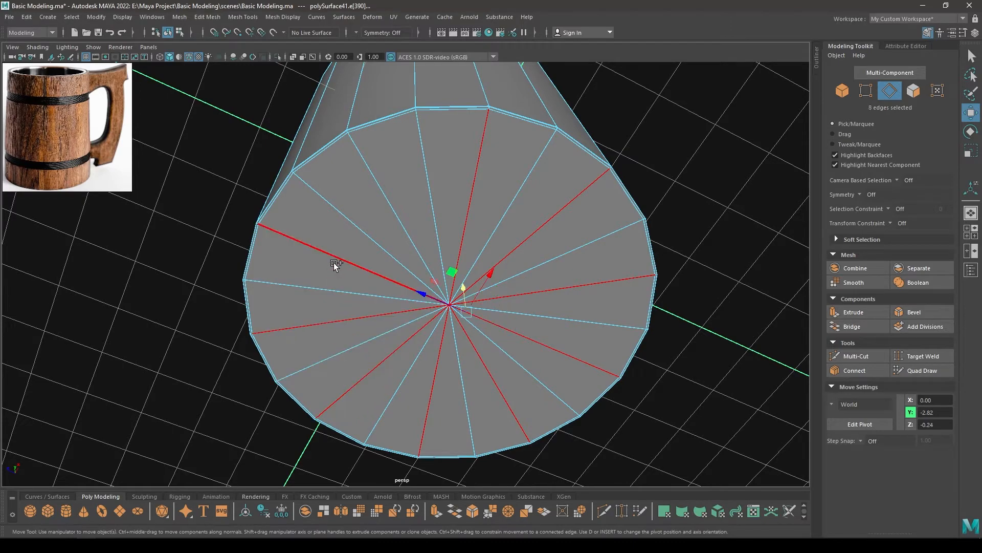
{"action": "left_click", "coordinate": [386, 201], "text": "shift"}
{"action": "right_click_drag", "start_coordinate": [466, 151], "coordinate": [511, 171], "text": "shift"}
Return the inner shell to object mode and display it with smooth mesh preview
{"action": "left_click_drag", "start_coordinate": [333, 268], "coordinate": [361, 213], "text": "alt"}
{"action": "right_click_drag", "start_coordinate": [373, 204], "coordinate": [455, 155]}
{"action": "key", "text": "3"}
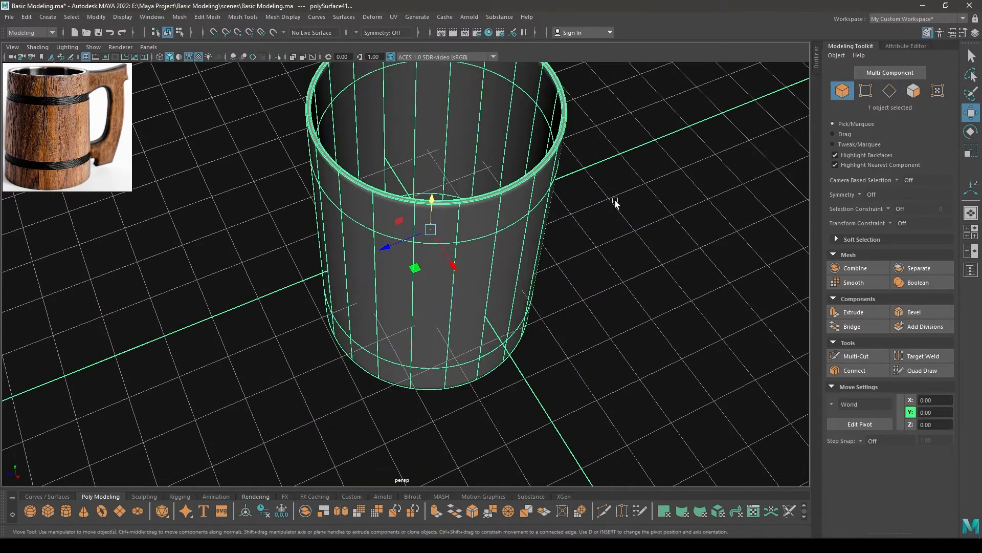
{"action": "left_click", "coordinate": [616, 202]}
Bring the banded outer body back into view, select it and hide all unselected objects
{"action": "left_click_drag", "start_coordinate": [583, 288], "coordinate": [382, 487], "text": "alt"}
{"action": "key", "text": "2"}
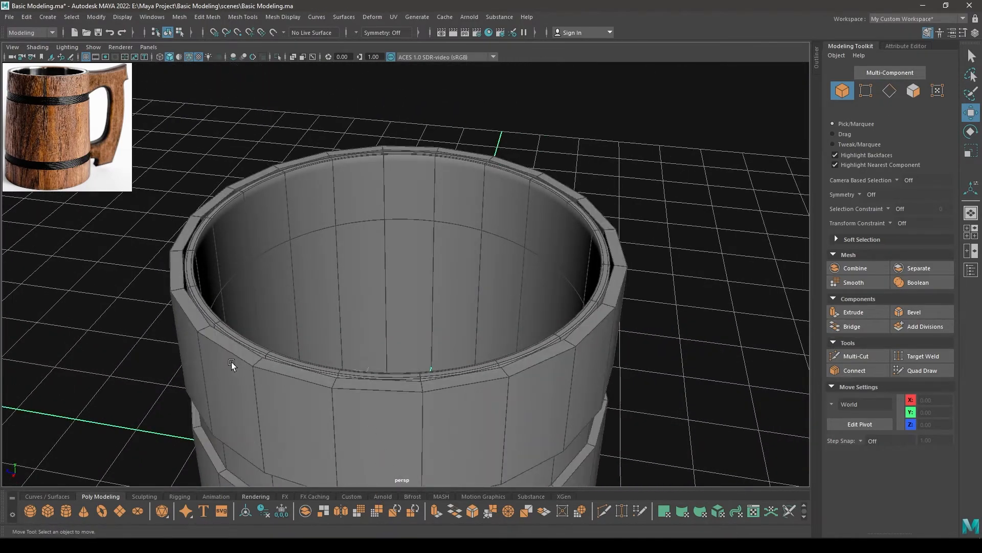
{"action": "left_click_drag", "start_coordinate": [232, 364], "coordinate": [275, 281], "text": "alt"}
{"action": "left_click", "coordinate": [274, 282]}
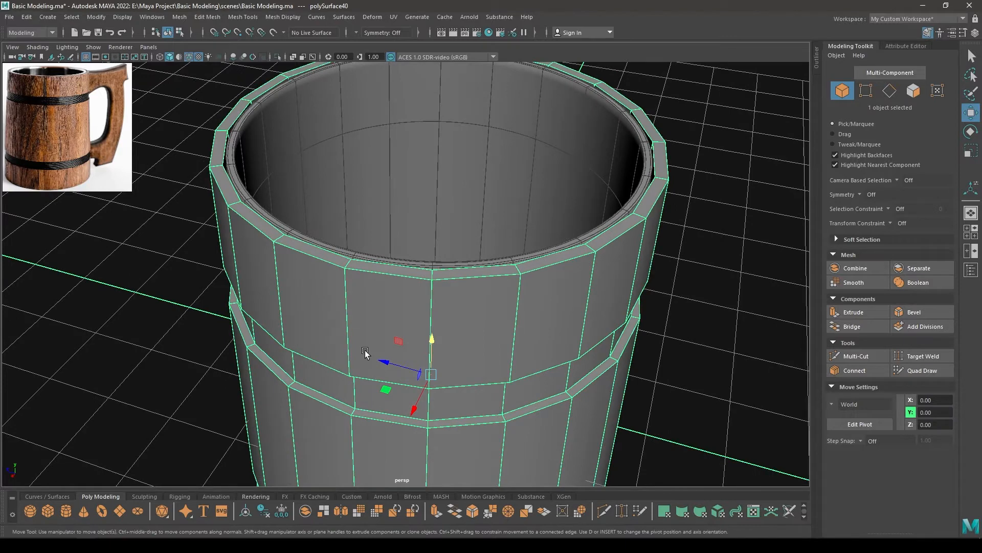
{"action": "key", "text": "alt+h"}
Switch to edge mode, select the inner and outer edge loops of the outer body's top rim and bevel them
{"action": "right_click_drag", "start_coordinate": [342, 299], "coordinate": [322, 136]}
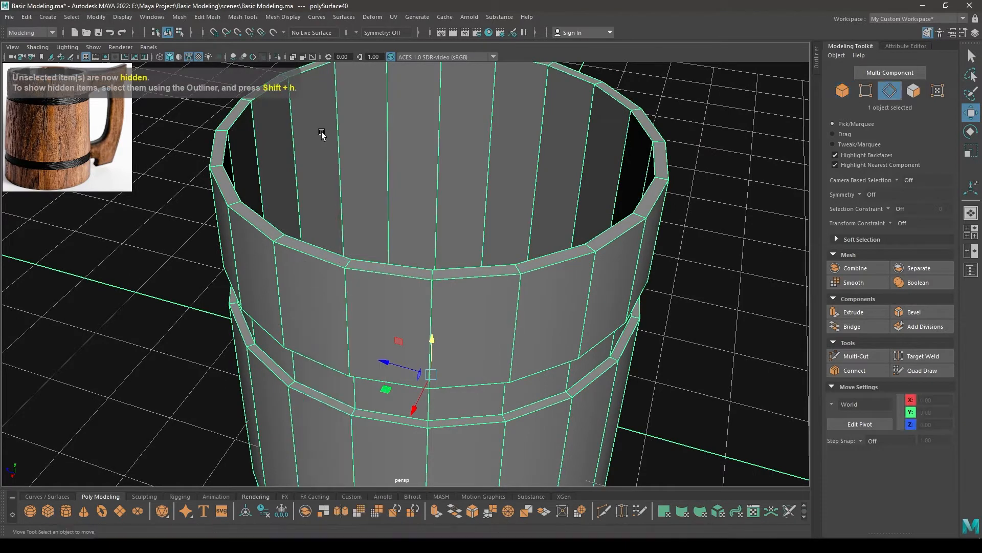
{"action": "left_click_drag", "start_coordinate": [322, 136], "coordinate": [308, 242], "text": "alt"}
{"action": "left_click", "coordinate": [289, 295]}
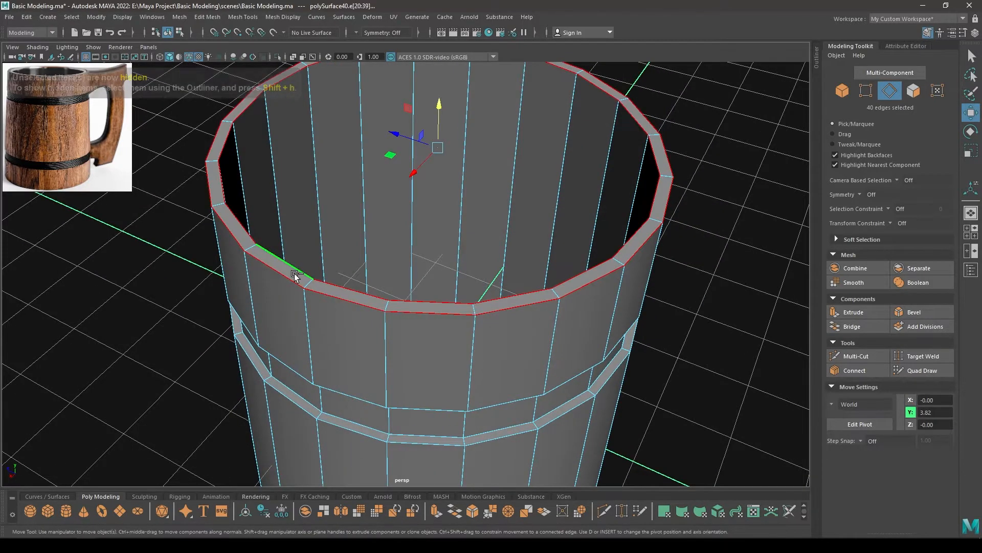
{"action": "right_click_drag", "start_coordinate": [295, 276], "coordinate": [310, 276], "text": "shift"}
{"action": "left_click_drag", "start_coordinate": [310, 276], "coordinate": [383, 290], "text": "alt"}
{"action": "scroll", "coordinate": [382, 290], "scroll_direction": "up", "scroll_amount": 3}
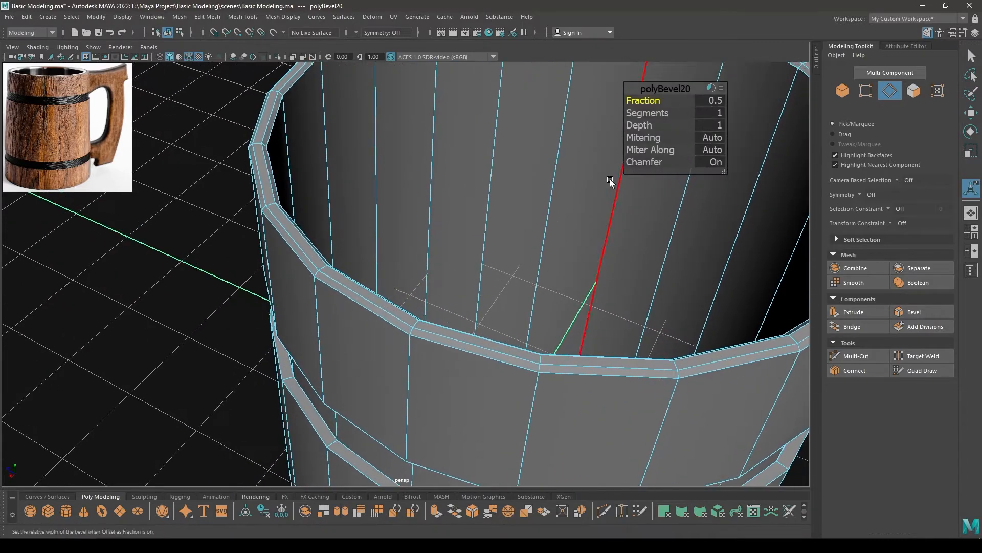
Set the rim bevel to 2 segments and reduce its fraction
{"action": "left_click_drag", "start_coordinate": [652, 114], "coordinate": [684, 114]}
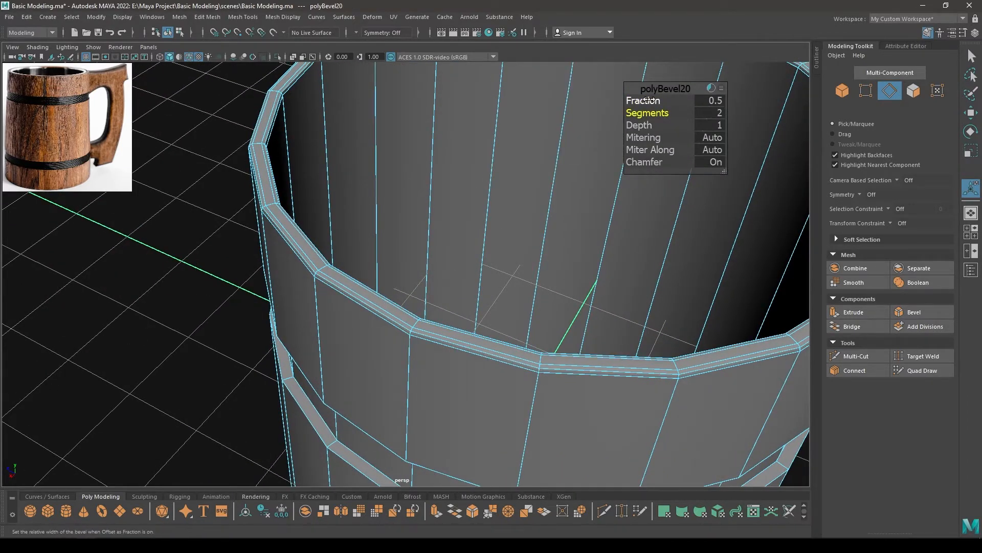
{"action": "left_click", "coordinate": [707, 101]}
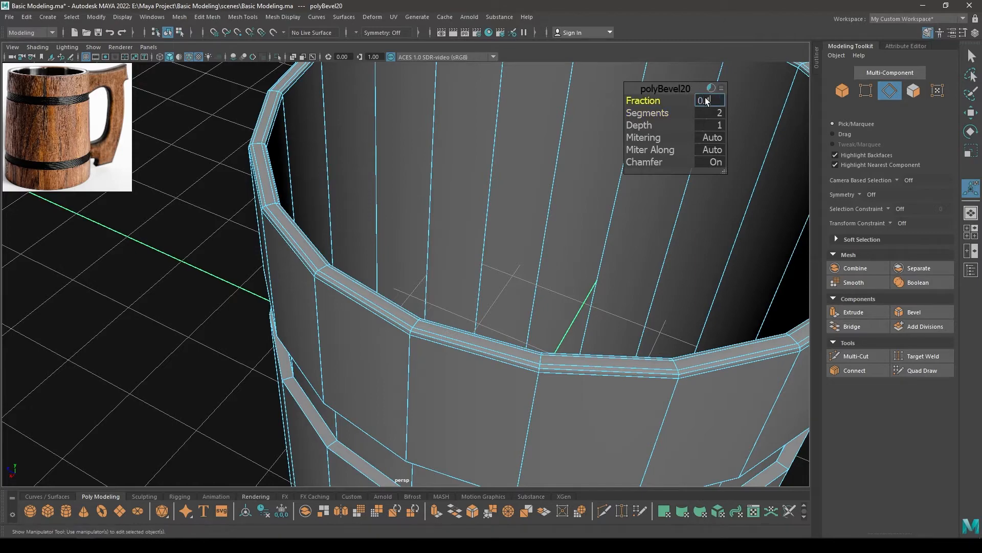
{"action": "key", "text": "Return"}
{"action": "key", "text": "w"}
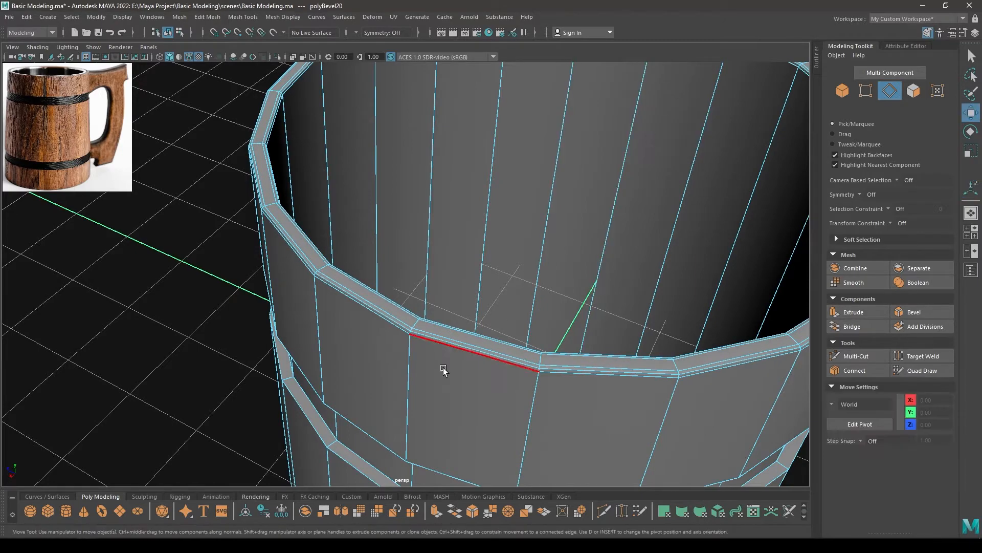
Select the inner floor edge loop and the outer bottom edge loop of the outer body and bevel both
{"action": "left_click_drag", "start_coordinate": [446, 369], "coordinate": [338, 366], "text": "alt"}
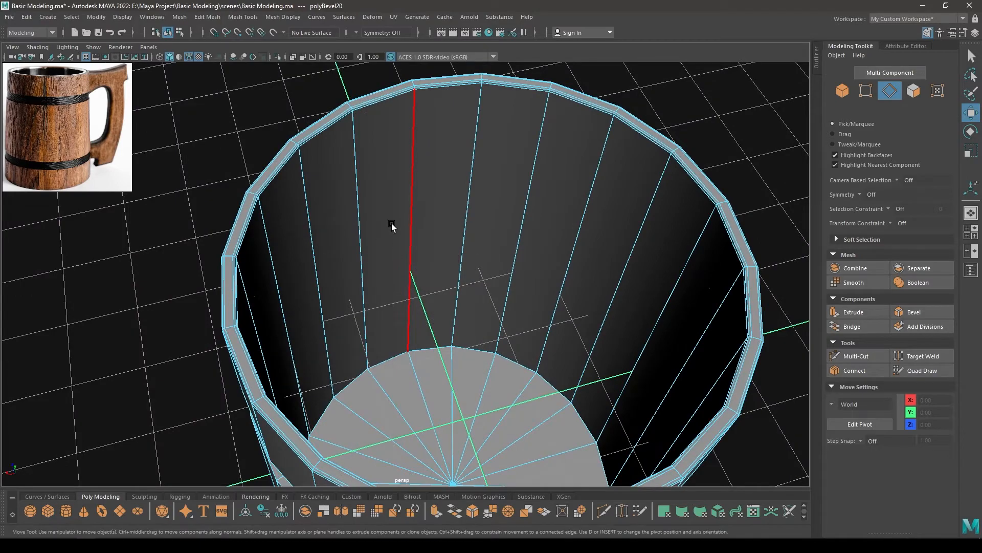
{"action": "left_click_drag", "start_coordinate": [393, 226], "coordinate": [422, 289], "text": "alt"}
{"action": "middle_click_drag", "start_coordinate": [422, 289], "coordinate": [420, 256], "text": "alt"}
{"action": "left_click_drag", "start_coordinate": [419, 256], "coordinate": [461, 205], "text": "alt"}
{"action": "double_click", "coordinate": [403, 203]}
{"action": "middle_click_drag", "start_coordinate": [484, 316], "coordinate": [496, 21], "text": "alt"}
{"action": "double_click", "coordinate": [418, 451], "text": "shift"}
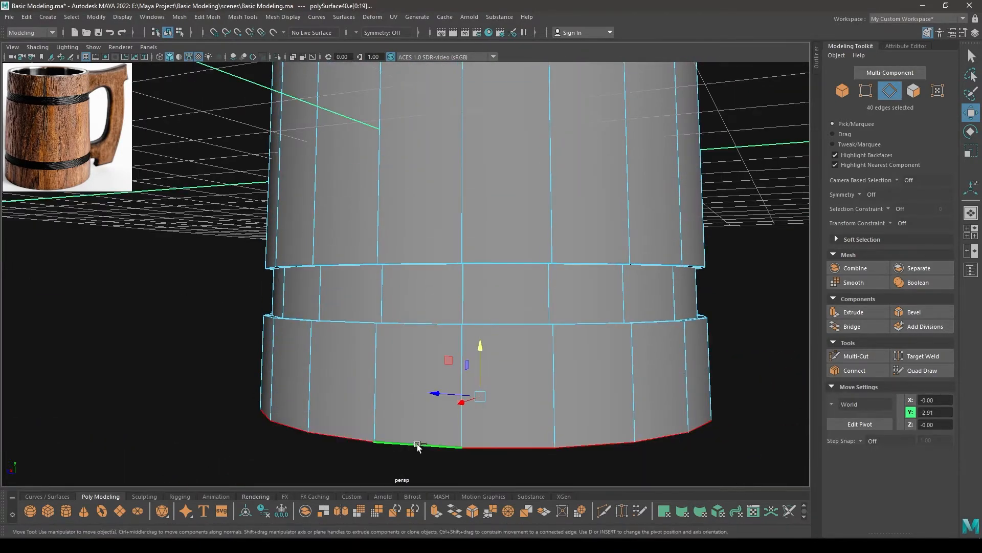
{"action": "right_click_drag", "start_coordinate": [449, 352], "coordinate": [497, 353], "text": "shift"}
{"action": "left_click_drag", "start_coordinate": [497, 352], "coordinate": [496, 334], "text": "alt"}
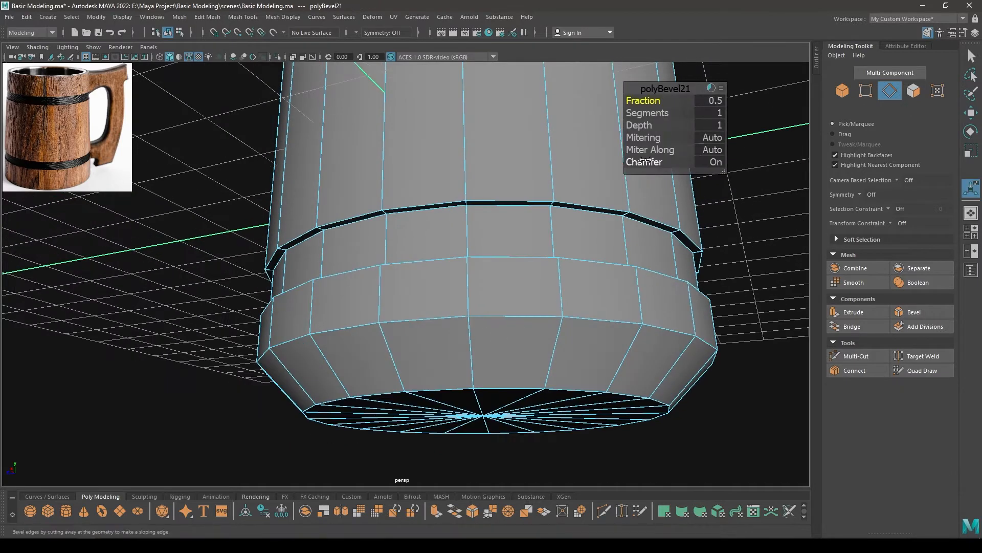
Turn chamfer off for the outer body's bottom bevel and set its fraction to 0.02
{"action": "left_click_drag", "start_coordinate": [608, 161], "coordinate": [604, 161]}
{"action": "left_click_drag", "start_coordinate": [658, 101], "coordinate": [630, 109]}
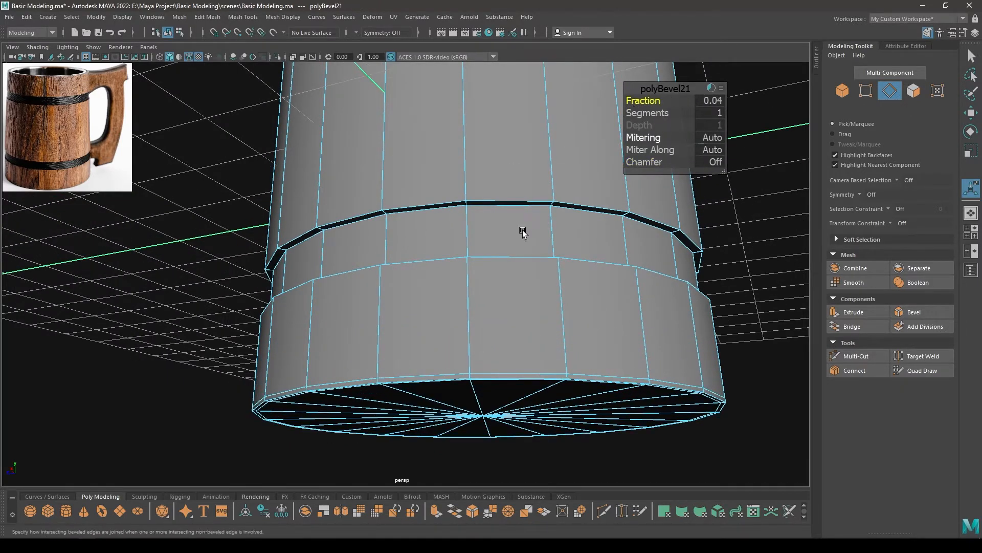
{"action": "left_click_drag", "start_coordinate": [521, 230], "coordinate": [520, 110], "text": "alt"}
{"action": "left_click", "coordinate": [706, 101]}
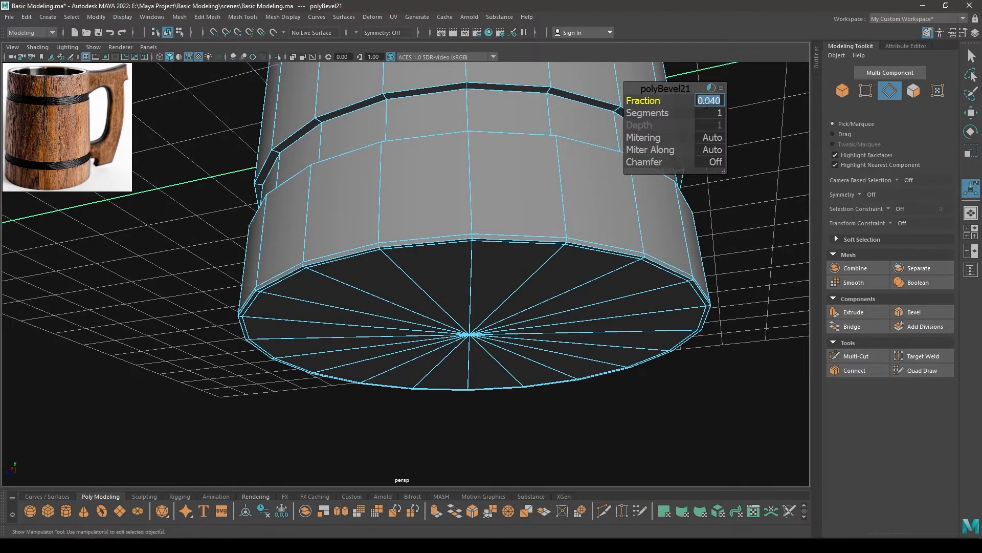
{"action": "type", "text": "0.02"}
{"action": "key", "text": "Return"}
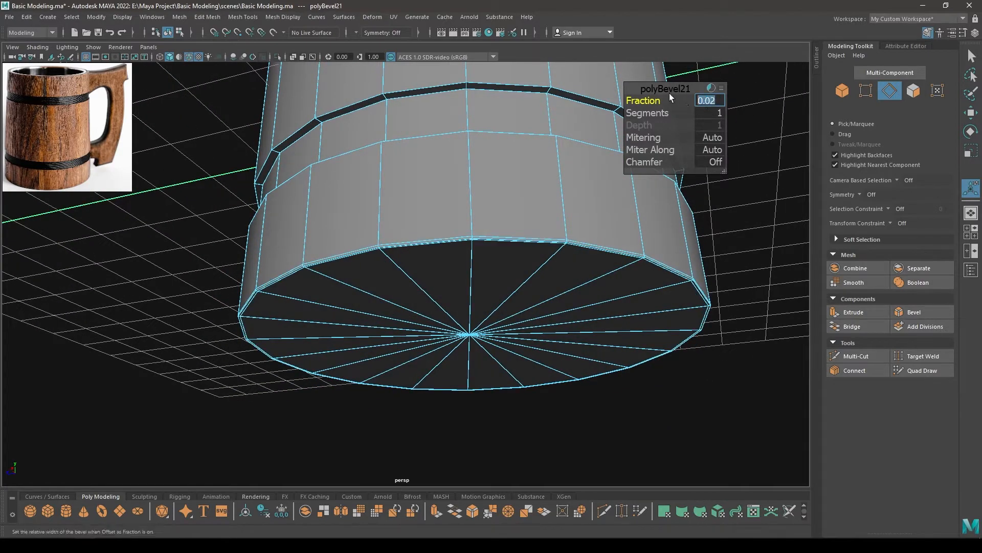
{"action": "left_click_drag", "start_coordinate": [505, 267], "coordinate": [488, 330], "text": "alt"}
{"action": "scroll", "coordinate": [430, 170], "scroll_direction": "down", "scroll_amount": 3}
{"action": "key", "text": "w"}
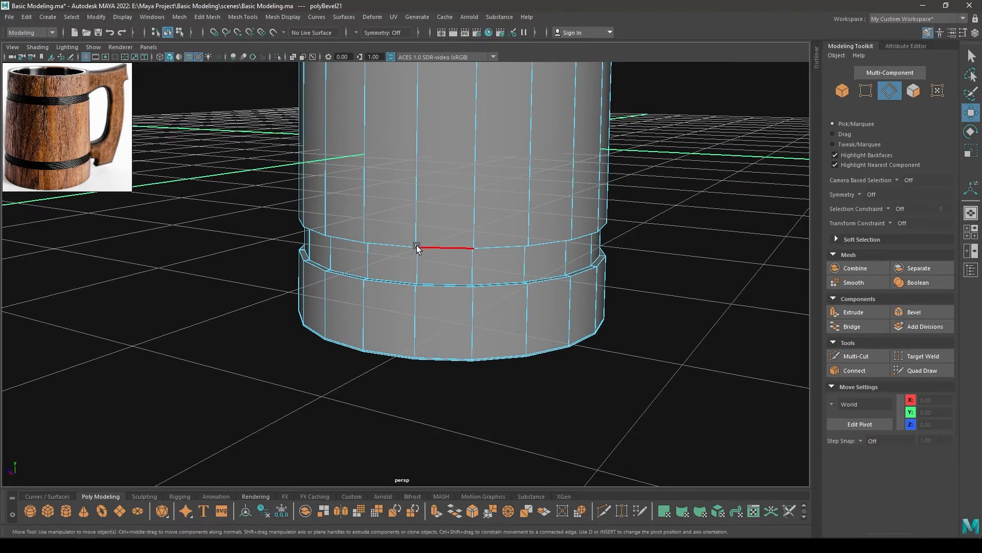
Select the edge loops along the upper and lower band grooves of the outer body and bevel them
{"action": "left_click_drag", "start_coordinate": [417, 244], "coordinate": [424, 380], "text": "alt"}
{"action": "double_click", "coordinate": [452, 188]}
{"action": "double_click", "coordinate": [453, 191], "text": "shift"}
{"action": "double_click", "coordinate": [454, 309], "text": "shift"}
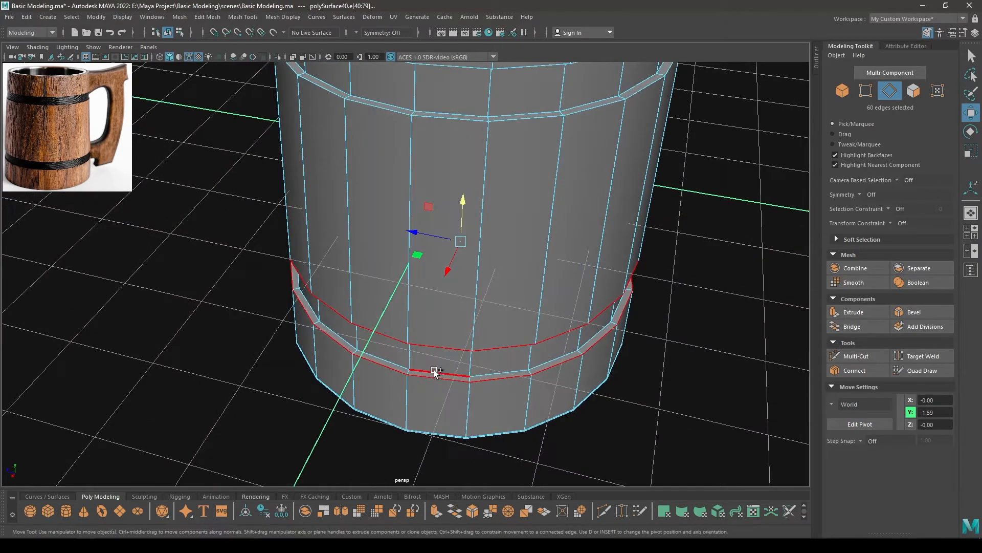
{"action": "double_click", "coordinate": [435, 373], "text": "shift"}
{"action": "middle_click_drag", "start_coordinate": [468, 271], "coordinate": [459, 376], "text": "alt"}
{"action": "double_click", "coordinate": [452, 342], "text": "shift"}
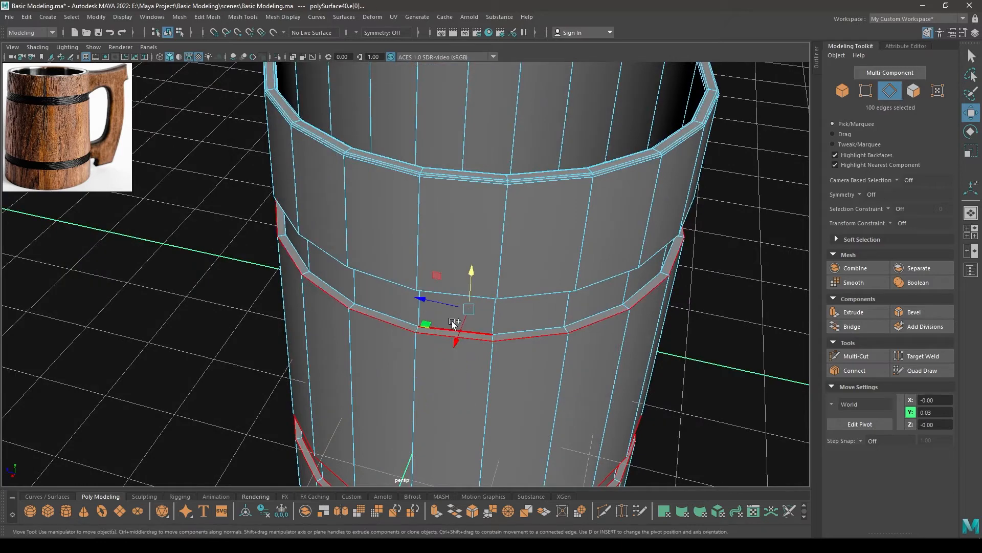
{"action": "double_click", "coordinate": [442, 324], "text": "shift"}
{"action": "double_click", "coordinate": [443, 284], "text": "shift"}
{"action": "left_click_drag", "start_coordinate": [415, 316], "coordinate": [415, 358], "text": "alt"}
{"action": "double_click", "coordinate": [432, 215], "text": "shift"}
{"action": "middle_click_drag", "start_coordinate": [416, 358], "coordinate": [414, 169], "text": "alt"}
{"action": "right_click_drag", "start_coordinate": [414, 169], "coordinate": [464, 335], "text": "alt"}
{"action": "right_click_drag", "start_coordinate": [452, 248], "coordinate": [506, 249], "text": "shift"}
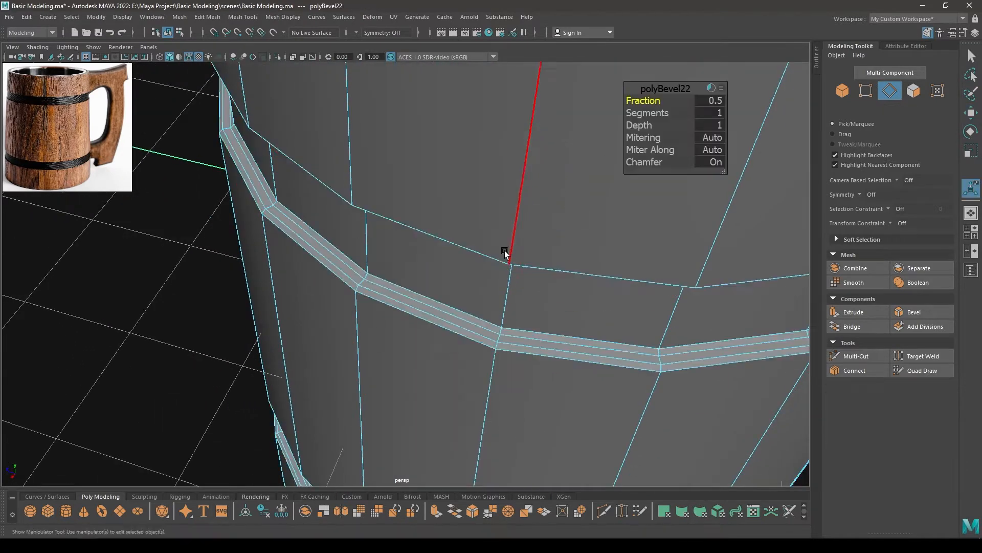
Set the groove bevel's fraction to 0.25 and increase its segments
{"action": "left_click_drag", "start_coordinate": [507, 254], "coordinate": [532, 264], "text": "alt"}
{"action": "left_click_drag", "start_coordinate": [639, 102], "coordinate": [701, 104]}
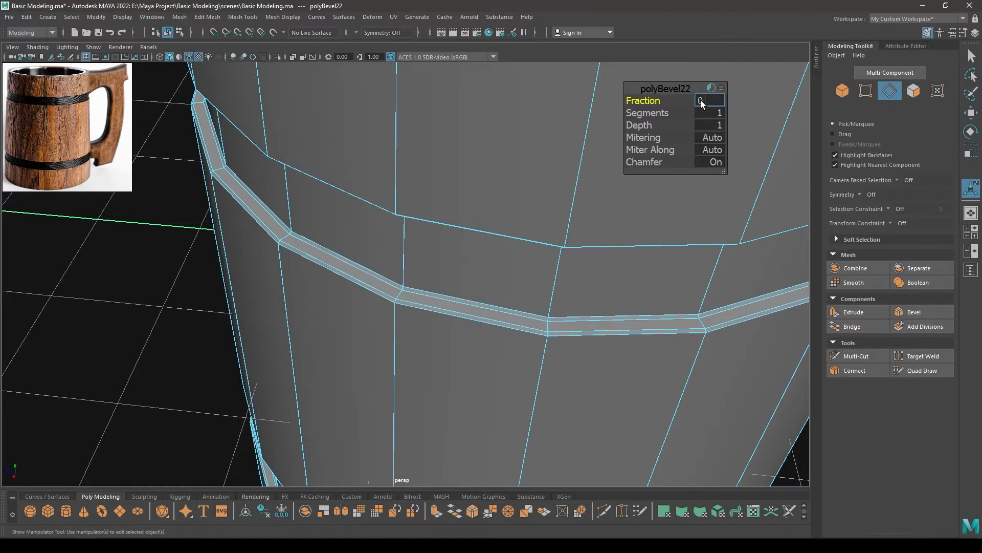
{"action": "type", "text": ".25"}
{"action": "key", "text": "Return"}
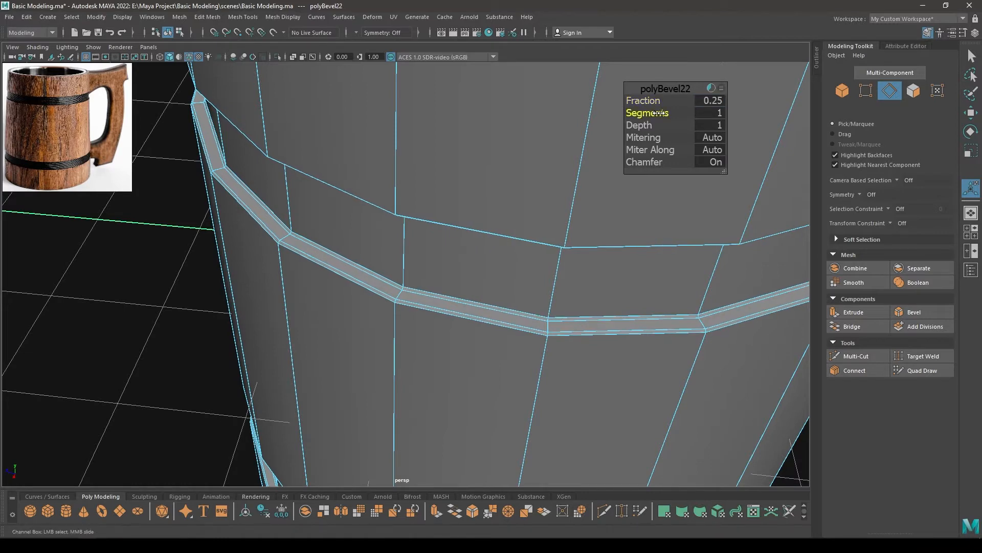
{"action": "left_click_drag", "start_coordinate": [659, 113], "coordinate": [686, 113]}
{"action": "left_click_drag", "start_coordinate": [289, 230], "coordinate": [358, 202], "text": "alt"}
{"action": "key", "text": "w"}
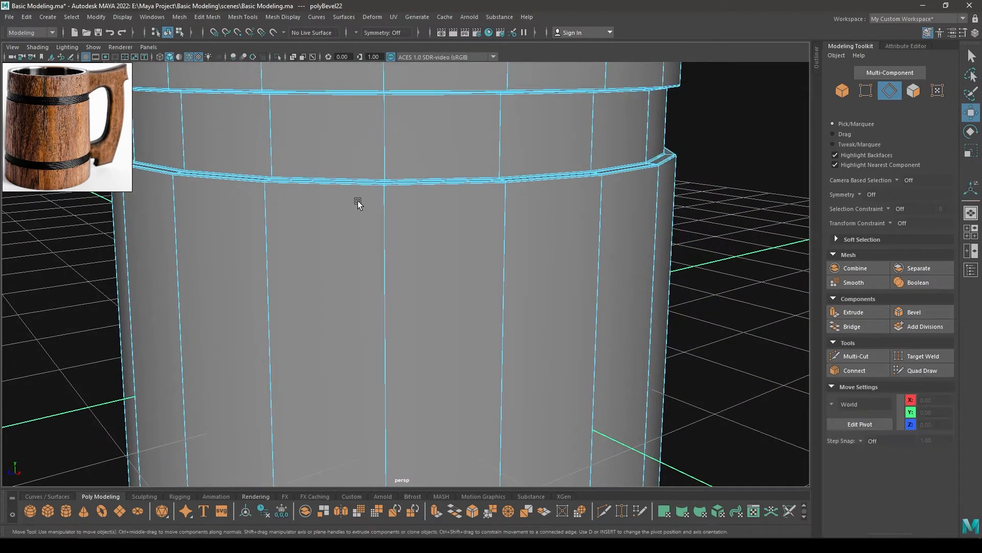
Display the outer body in object mode with smooth preview, turn off the wireframe overlay and inspect the result
{"action": "key", "text": "F8"}
{"action": "key", "text": "3"}
{"action": "left_click", "coordinate": [733, 235]}
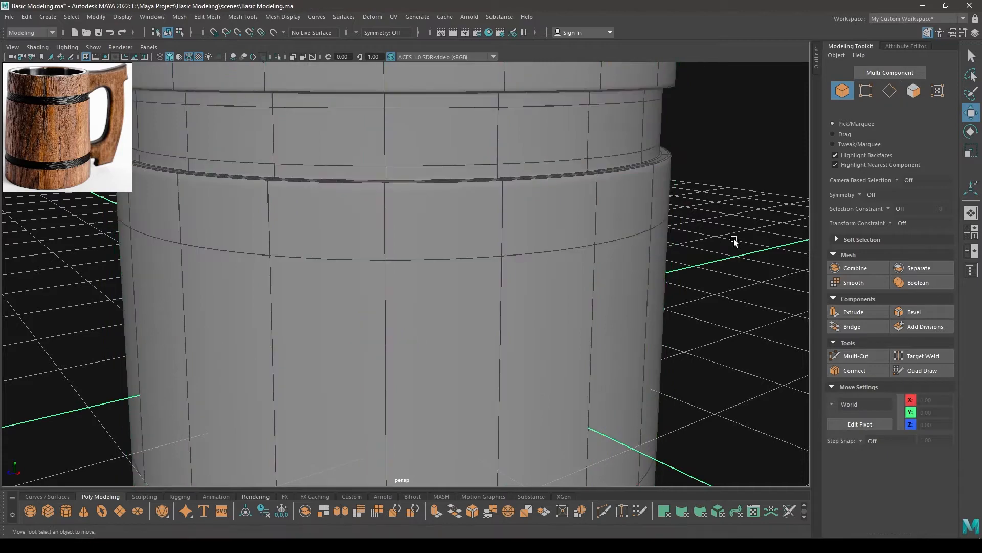
{"action": "right_click_drag", "start_coordinate": [734, 235], "coordinate": [641, 215], "text": "alt"}
{"action": "left_click_drag", "start_coordinate": [642, 215], "coordinate": [609, 230], "text": "alt"}
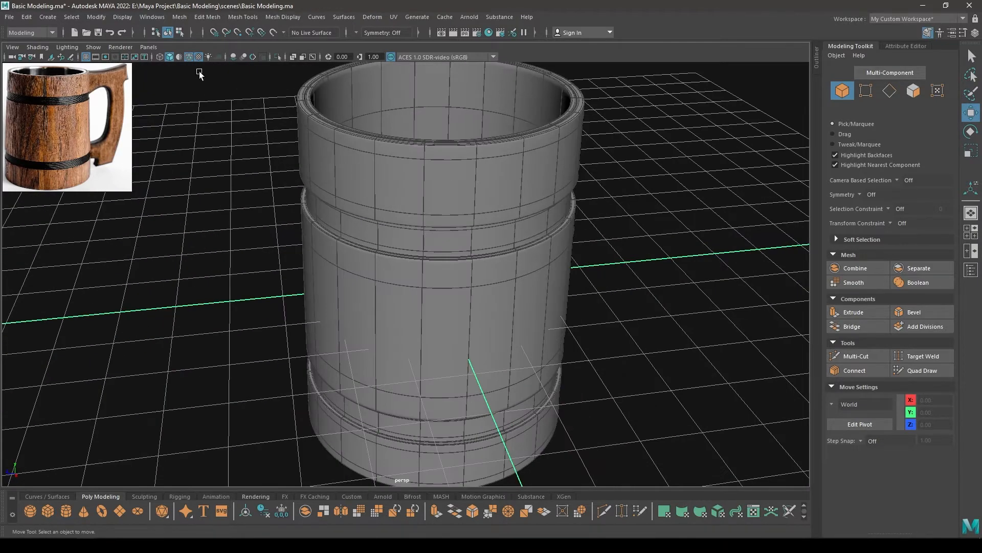
{"action": "left_click", "coordinate": [189, 58]}
{"action": "left_click_drag", "start_coordinate": [435, 184], "coordinate": [405, 197], "text": "alt"}
{"action": "mouse_move", "coordinate": [404, 197]}
{"action": "right_mouse_down", "text": "alt"}
{"action": "mouse_move", "coordinate": [382, 199]}
{"action": "mouse_move", "coordinate": [444, 226]}
{"action": "right_mouse_up", "text": "alt"}
{"action": "middle_click_drag", "start_coordinate": [443, 226], "coordinate": [450, 315], "text": "alt"}
{"action": "mouse_move", "coordinate": [450, 314]}
{"action": "left_mouse_down", "text": "alt"}
{"action": "mouse_move", "coordinate": [445, 332]}
{"action": "mouse_move", "coordinate": [447, 205]}
{"action": "left_mouse_up", "text": "alt"}
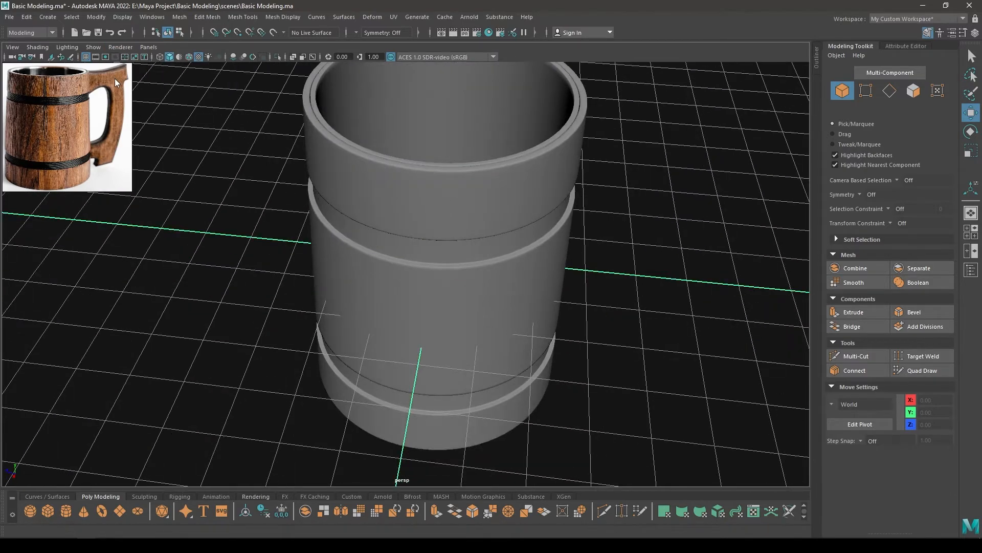
Examine the smoothed mug's rim and body in perspective, and view it from the front
{"action": "left_click_drag", "start_coordinate": [353, 359], "coordinate": [344, 259], "text": "alt"}
{"action": "right_click_drag", "start_coordinate": [344, 259], "coordinate": [405, 286], "text": "alt"}
{"action": "middle_click_drag", "start_coordinate": [405, 287], "coordinate": [402, 478], "text": "alt"}
{"action": "left_click_drag", "start_coordinate": [391, 338], "coordinate": [354, 469], "text": "alt"}
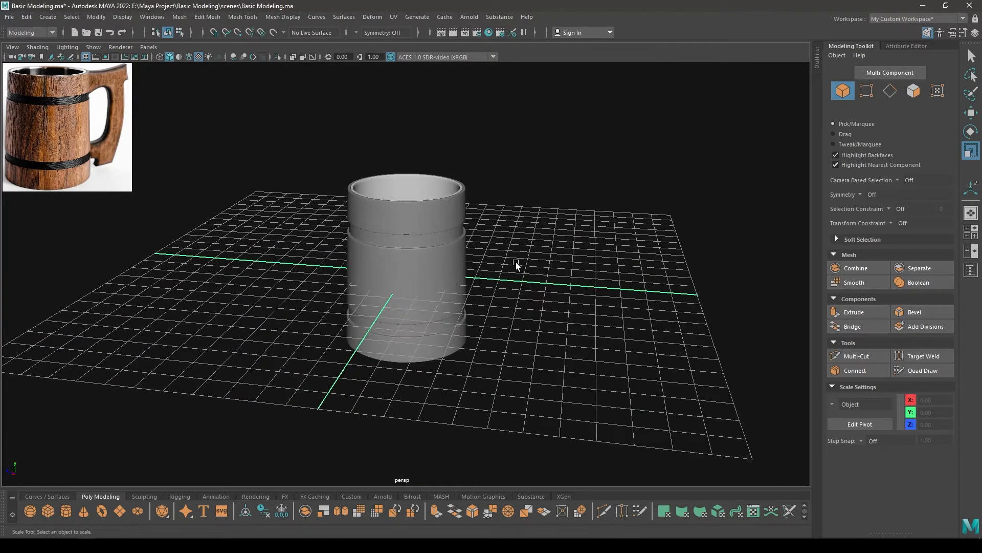
{"action": "key", "text": "space"}
{"action": "left_click_drag", "start_coordinate": [516, 264], "coordinate": [516, 292]}
{"action": "right_click_drag", "start_coordinate": [516, 292], "coordinate": [550, 182], "text": "alt"}
{"action": "middle_click_drag", "start_coordinate": [550, 182], "coordinate": [493, 271], "text": "alt"}
{"action": "right_click_drag", "start_coordinate": [493, 271], "coordinate": [571, 269], "text": "alt"}
{"action": "middle_click_drag", "start_coordinate": [572, 269], "coordinate": [570, 299], "text": "alt"}
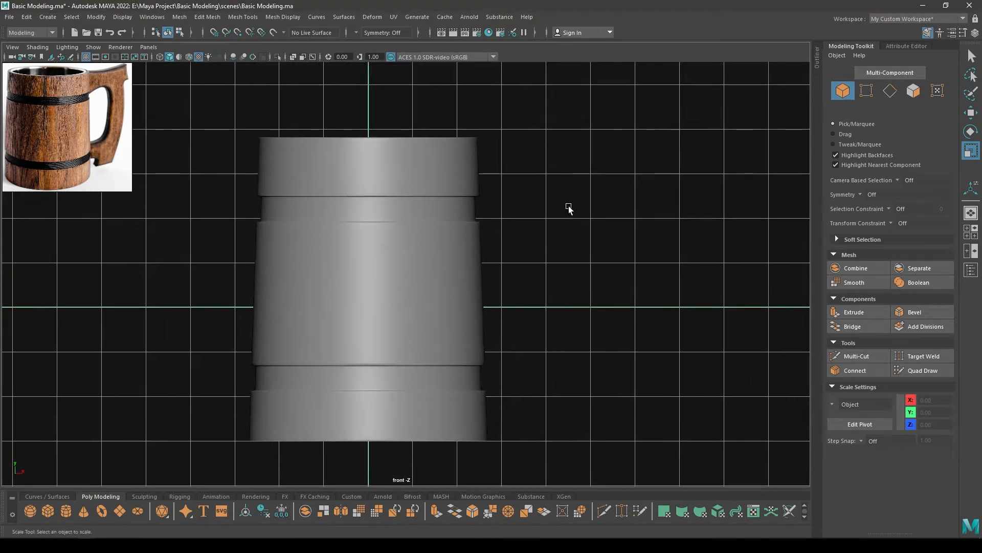
Create a polygon cube and place it just outside the mug's wall near the rim as the handle's starting block
{"action": "middle_click_drag", "start_coordinate": [568, 208], "coordinate": [496, 191], "text": "alt"}
{"action": "right_click", "coordinate": [498, 161], "text": "shift"}
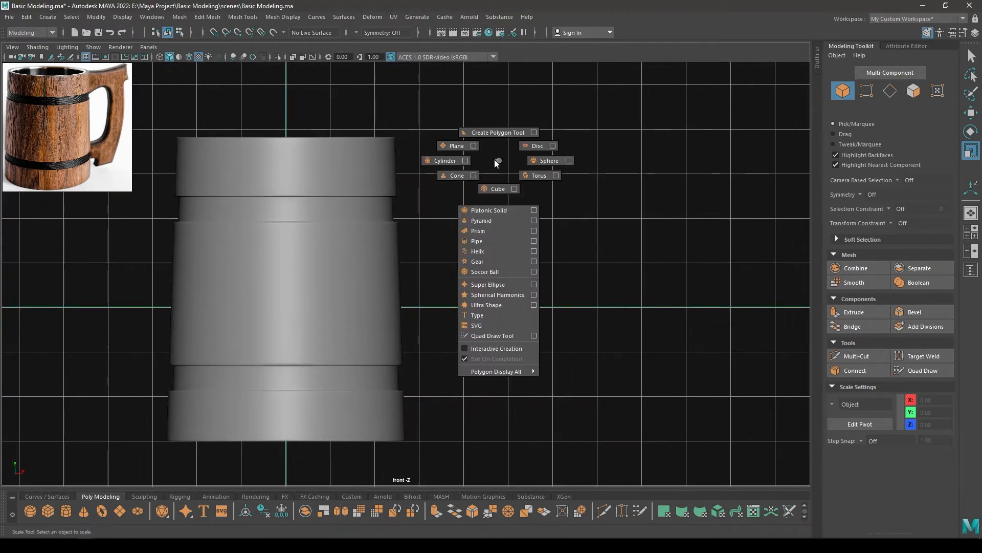
{"action": "left_click", "coordinate": [499, 188]}
{"action": "key", "text": "w"}
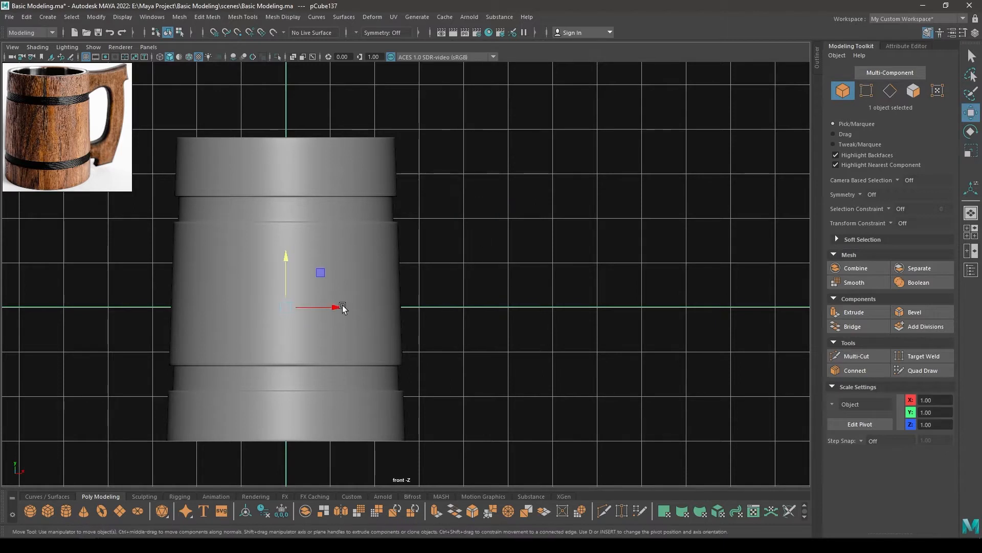
{"action": "left_click_drag", "start_coordinate": [342, 306], "coordinate": [472, 320]}
{"action": "left_click_drag", "start_coordinate": [437, 272], "coordinate": [436, 133]}
{"action": "right_click_drag", "start_coordinate": [457, 201], "coordinate": [477, 234], "text": "alt"}
Select the mug's outer body and apply a Lattice deformer to it
{"action": "left_click", "coordinate": [380, 166]}
{"action": "middle_click_drag", "start_coordinate": [396, 181], "coordinate": [423, 188], "text": "alt"}
{"action": "left_click", "coordinate": [424, 189]}
{"action": "right_click_drag", "start_coordinate": [312, 246], "coordinate": [282, 235], "text": "alt"}
{"action": "middle_click_drag", "start_coordinate": [282, 235], "coordinate": [298, 196], "text": "alt"}
{"action": "left_click", "coordinate": [298, 196]}
{"action": "right_click_drag", "start_coordinate": [511, 264], "coordinate": [471, 247], "text": "alt"}
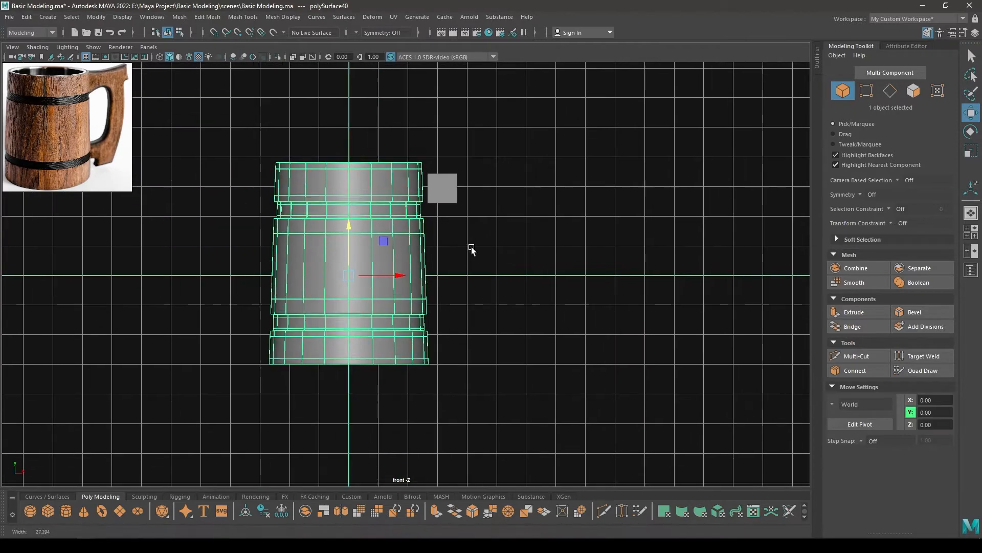
{"action": "middle_click_drag", "start_coordinate": [472, 246], "coordinate": [485, 266], "text": "alt"}
{"action": "left_click", "coordinate": [372, 17]}
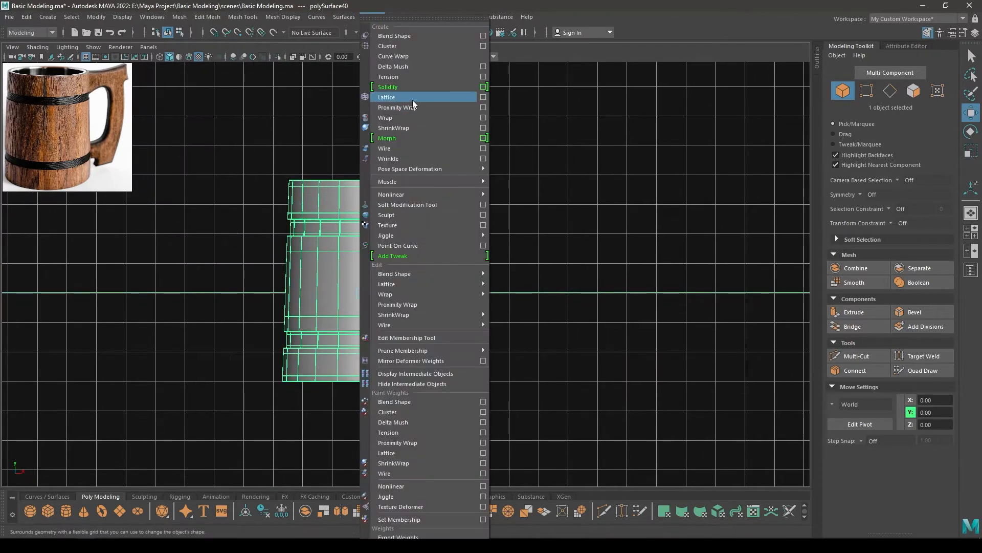
{"action": "left_click", "coordinate": [412, 100]}
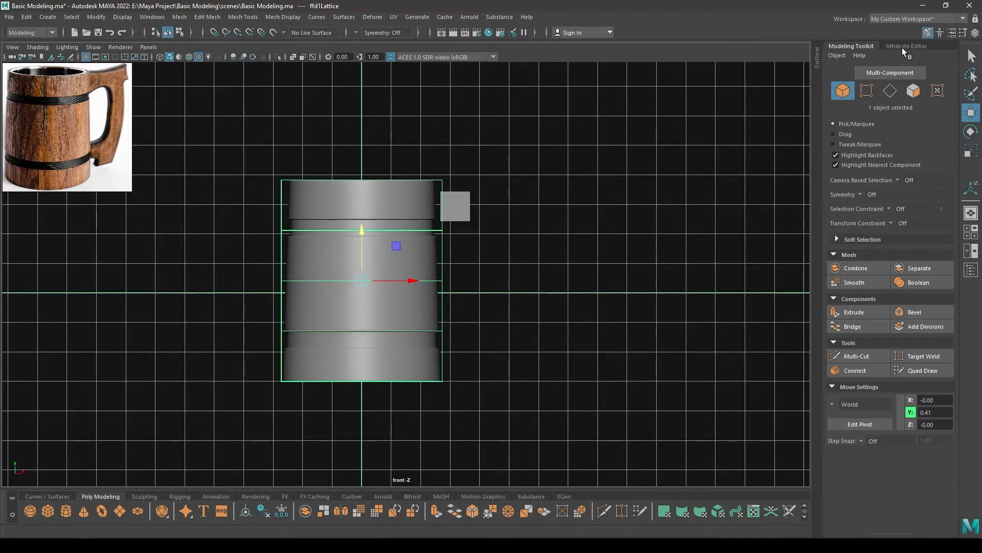
Set the lattice's T divisions to 2 and raise its upper points to make the mug body slightly taller
{"action": "left_click", "coordinate": [902, 47]}
{"action": "left_click", "coordinate": [788, 74]}
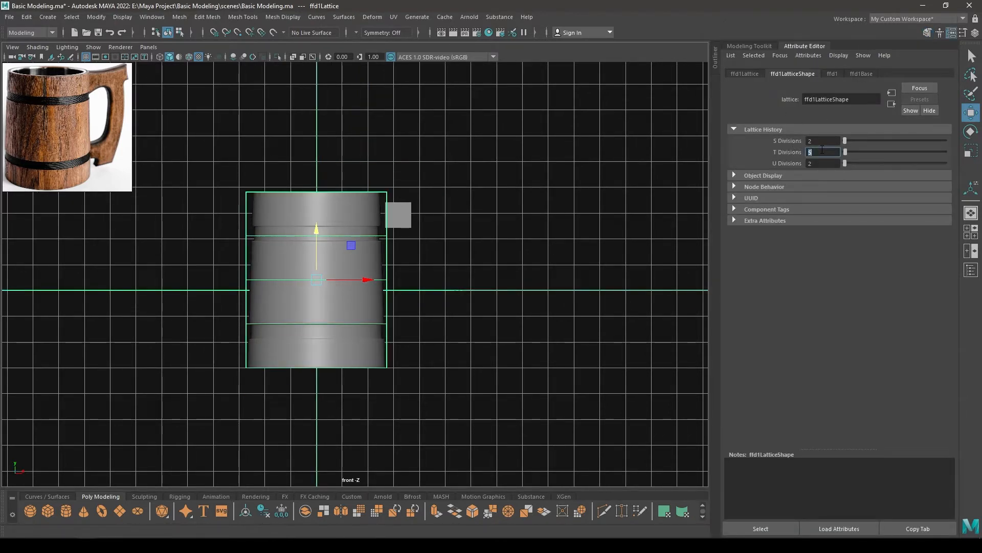
{"action": "right_click_drag", "start_coordinate": [464, 121], "coordinate": [456, 92]}
{"action": "left_click_drag", "start_coordinate": [448, 131], "coordinate": [349, 180]}
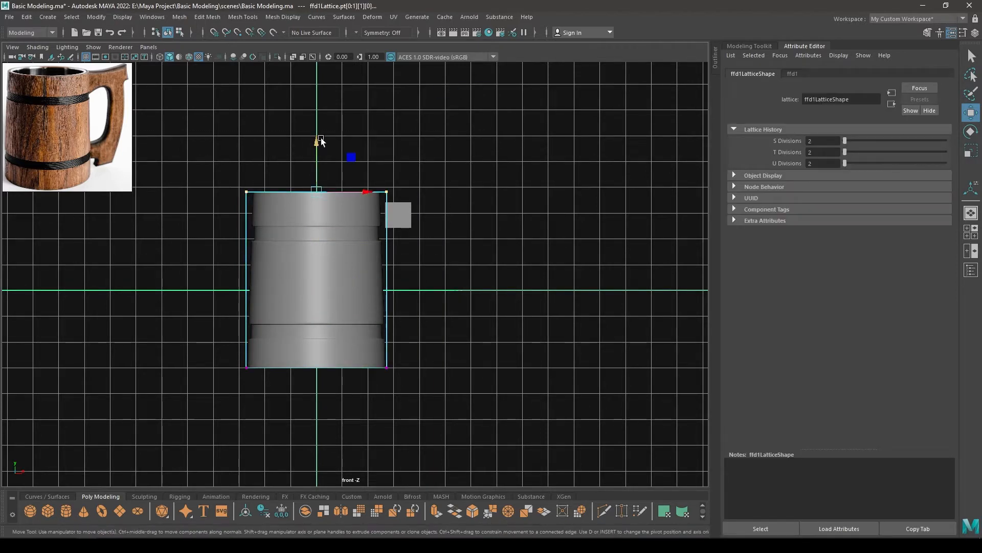
{"action": "left_click_drag", "start_coordinate": [321, 140], "coordinate": [319, 129]}
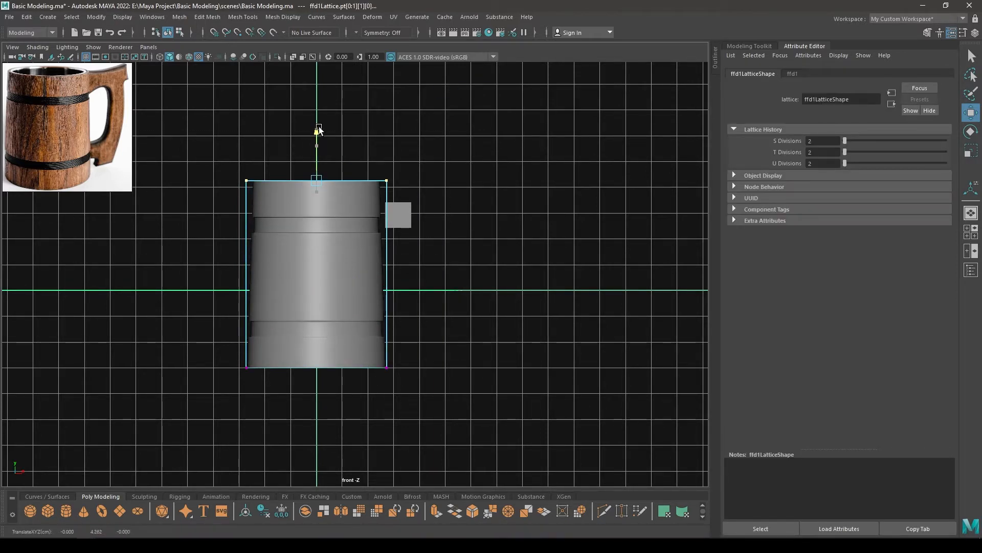
{"action": "right_click_drag", "start_coordinate": [334, 150], "coordinate": [381, 134]}
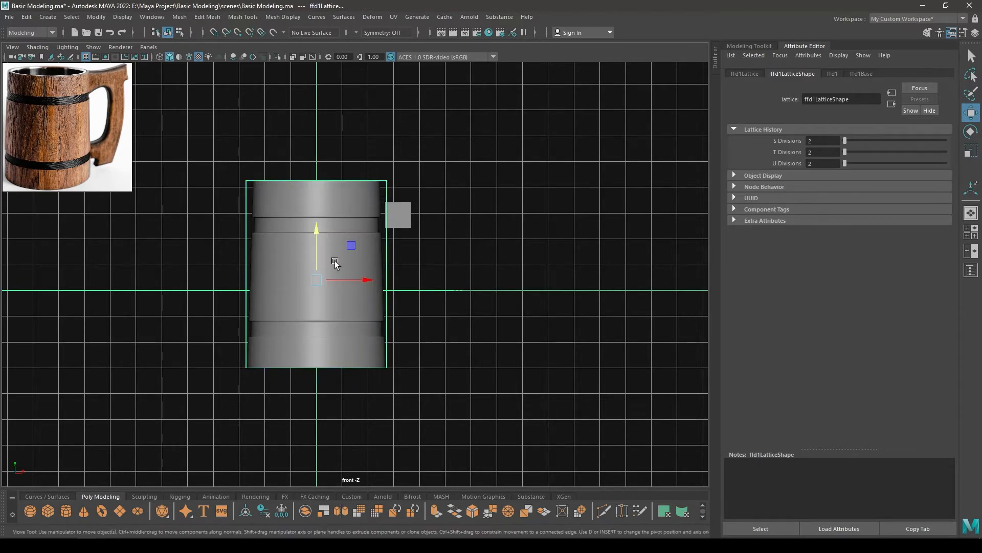
Delete the outer body's history to bake in the lattice deformation
{"action": "left_click", "coordinate": [334, 260]}
{"action": "left_click", "coordinate": [27, 17]}
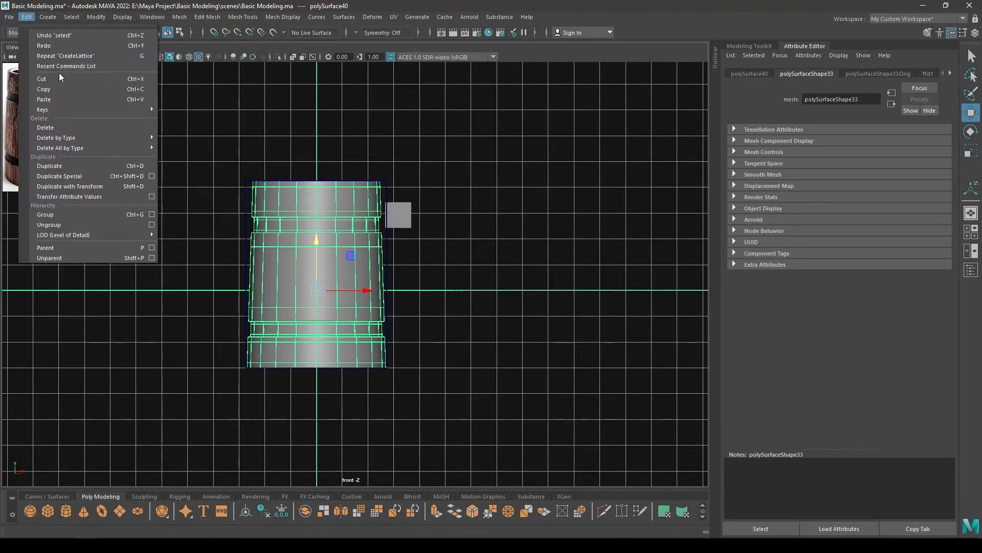
{"action": "mouse_move", "coordinate": [102, 137]}
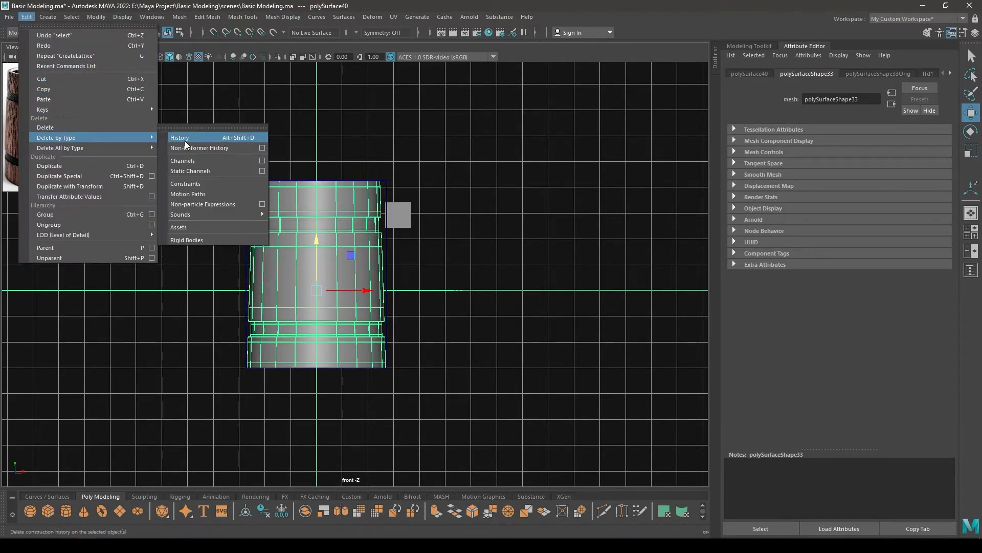
Delete all faces of the handle cube except the front one
{"action": "left_click", "coordinate": [387, 219]}
{"action": "scroll", "coordinate": [441, 196], "scroll_direction": "up", "scroll_amount": 6}
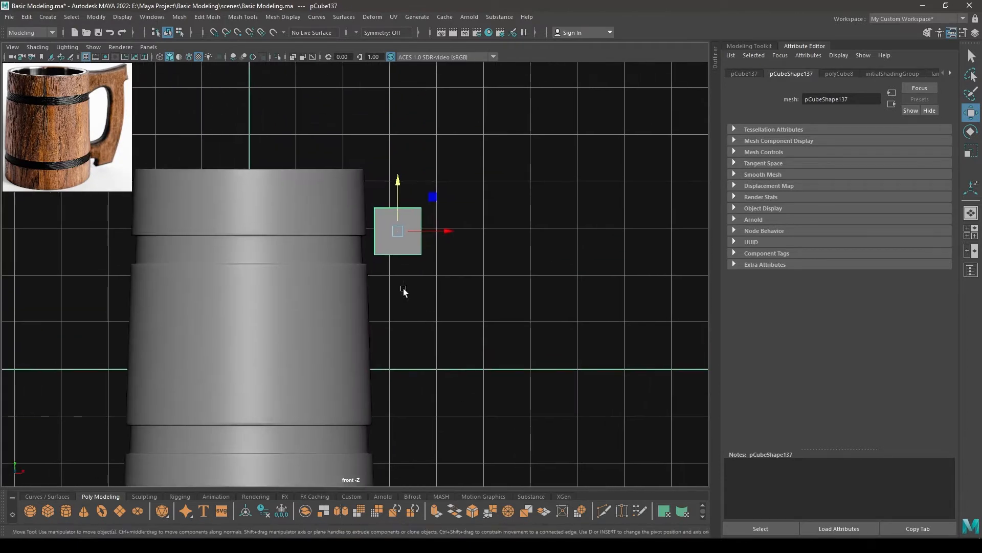
{"action": "key", "text": "space"}
{"action": "left_click_drag", "start_coordinate": [465, 160], "coordinate": [422, 156]}
{"action": "scroll", "coordinate": [499, 147], "scroll_direction": "down", "scroll_amount": 3}
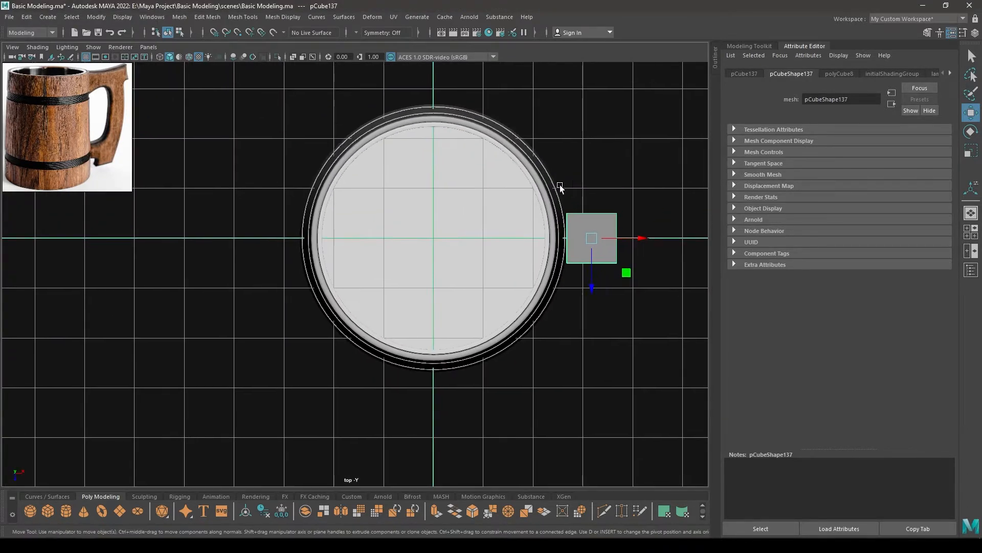
{"action": "middle_click_drag", "start_coordinate": [561, 186], "coordinate": [479, 187], "text": "alt"}
{"action": "right_click_drag", "start_coordinate": [606, 128], "coordinate": [609, 154]}
{"action": "left_click_drag", "start_coordinate": [609, 155], "coordinate": [483, 235]}
{"action": "key", "text": "space"}
{"action": "left_click_drag", "start_coordinate": [662, 236], "coordinate": [508, 190]}
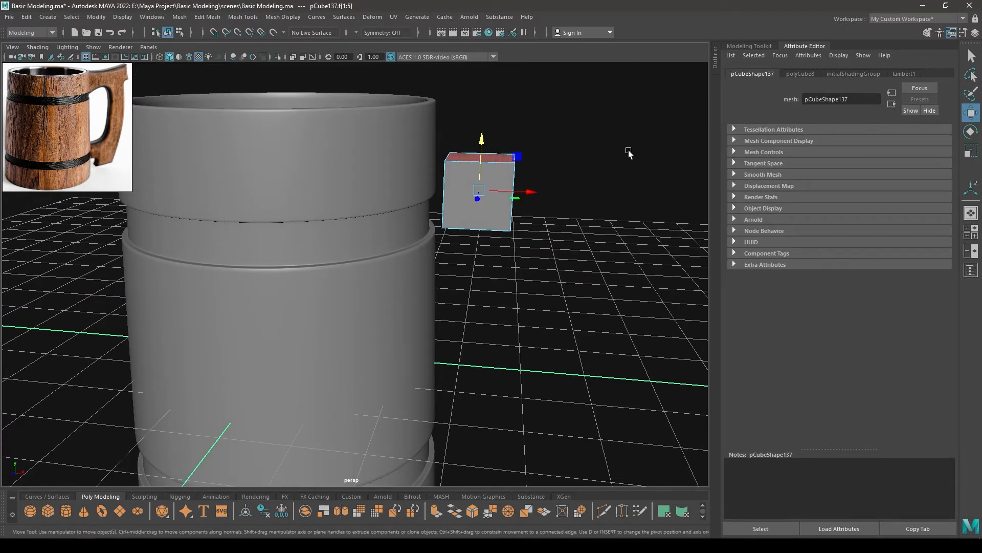
{"action": "key", "text": "Delete"}
Raise the remaining handle face closer to the mug's rim in the front view and reduce its height
{"action": "key", "text": "space"}
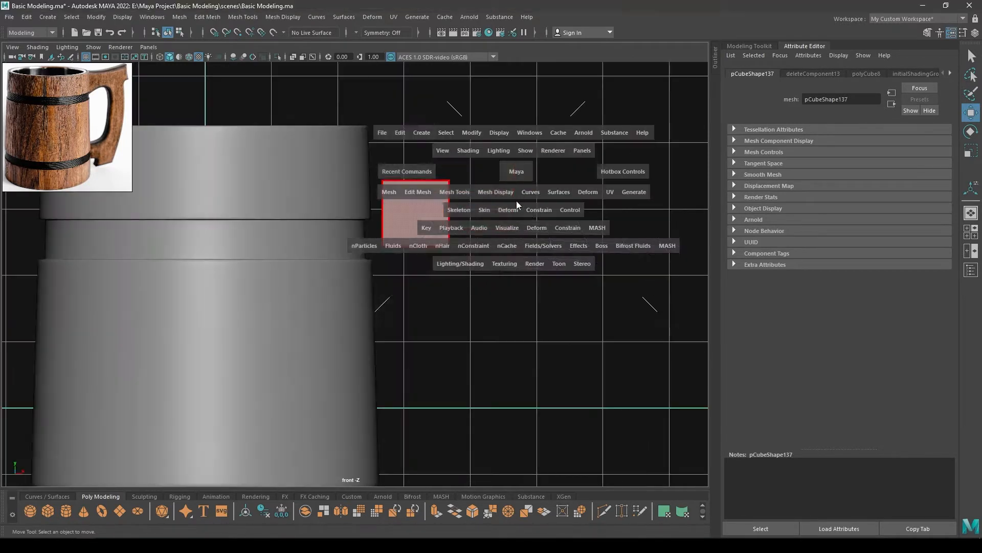
{"action": "left_click_drag", "start_coordinate": [517, 169], "coordinate": [371, 176]}
{"action": "scroll", "coordinate": [370, 176], "scroll_direction": "up", "scroll_amount": 2}
{"action": "right_click_drag", "start_coordinate": [482, 199], "coordinate": [535, 184]}
{"action": "left_click_drag", "start_coordinate": [471, 208], "coordinate": [472, 154]}
{"action": "key", "text": "r"}
{"action": "key", "text": "w"}
Move the handle face's inner vertices against the mug wall, shifting the upper one to follow the wall's taper
{"action": "right_click_drag", "start_coordinate": [491, 174], "coordinate": [469, 198]}
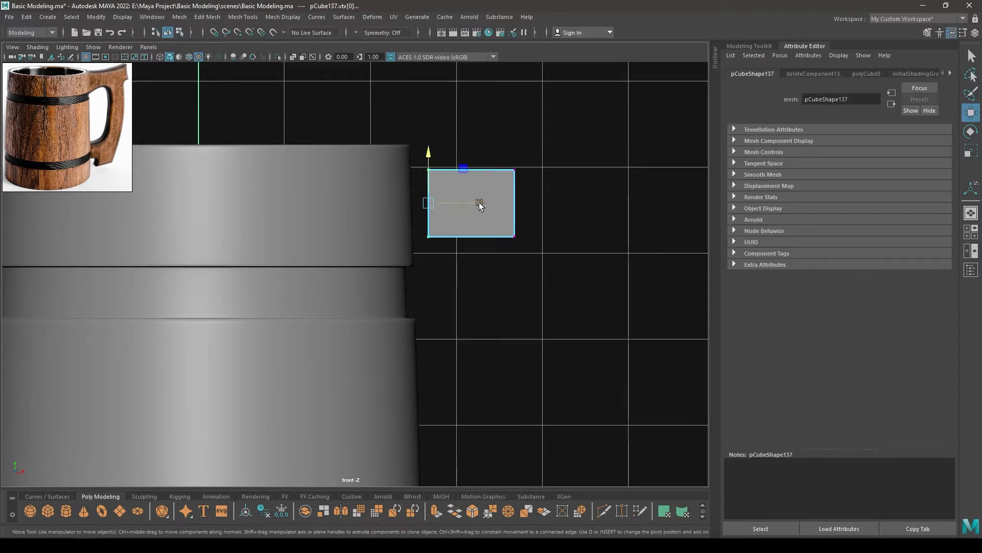
{"action": "left_click_drag", "start_coordinate": [479, 203], "coordinate": [462, 204]}
{"action": "left_click_drag", "start_coordinate": [449, 145], "coordinate": [395, 177]}
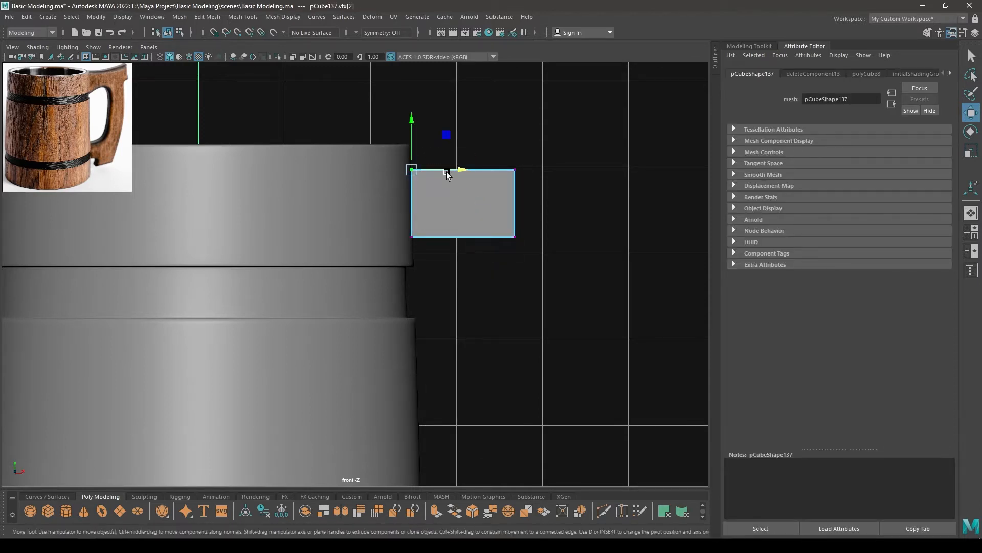
{"action": "left_click_drag", "start_coordinate": [463, 170], "coordinate": [464, 170]}
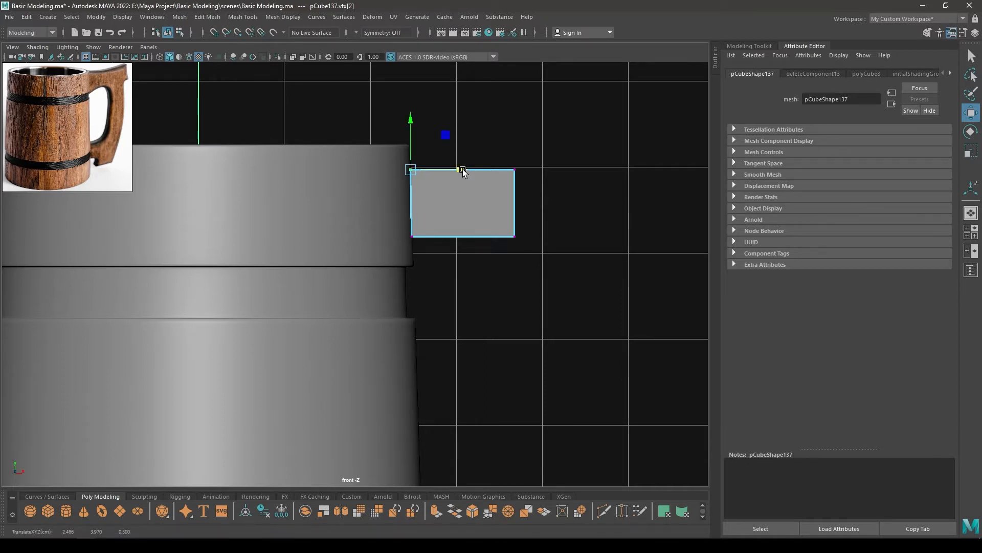
{"action": "scroll", "coordinate": [491, 215], "scroll_direction": "up", "scroll_amount": 3}
{"action": "middle_click_drag", "start_coordinate": [538, 277], "coordinate": [374, 319], "text": "alt"}
{"action": "scroll", "coordinate": [451, 235], "scroll_direction": "down", "scroll_amount": 2}
Move the handle face's two outer vertices away from the mug to stretch it into a strip about 2.6 units long
{"action": "middle_click_drag", "start_coordinate": [429, 217], "coordinate": [341, 188], "text": "alt"}
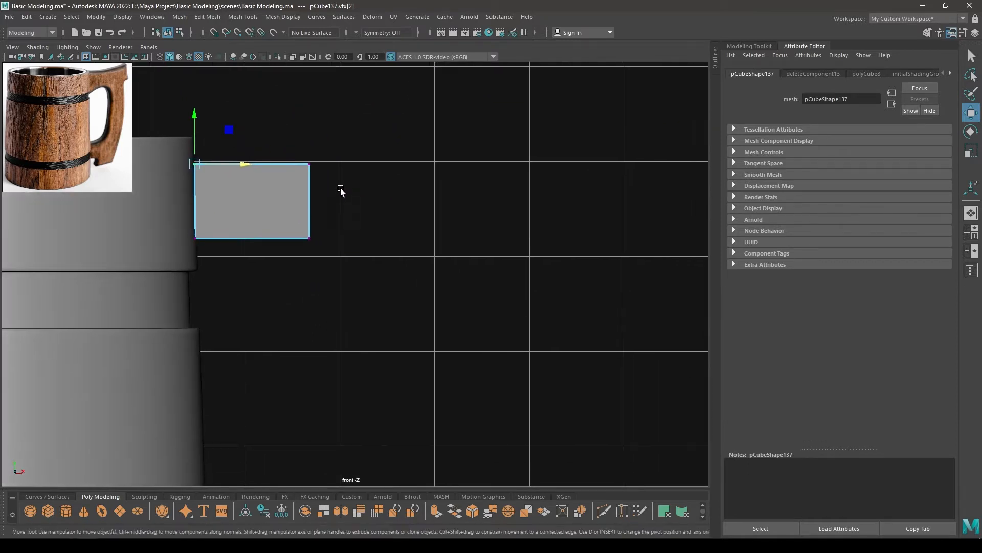
{"action": "right_click_drag", "start_coordinate": [368, 160], "coordinate": [330, 160]}
{"action": "left_click_drag", "start_coordinate": [291, 149], "coordinate": [370, 296]}
{"action": "left_click_drag", "start_coordinate": [345, 203], "coordinate": [474, 218]}
{"action": "scroll", "coordinate": [438, 263], "scroll_direction": "down", "scroll_amount": 3}
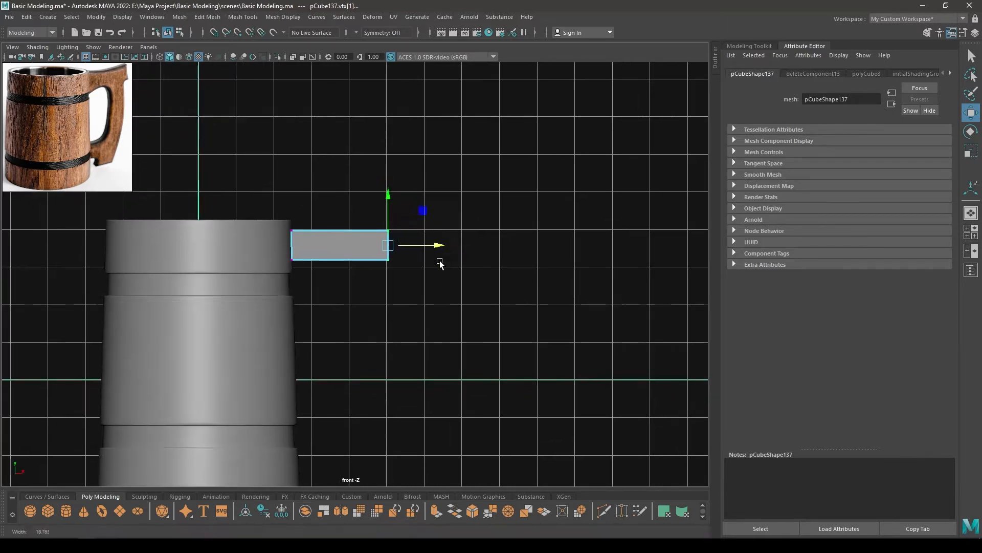
{"action": "middle_click_drag", "start_coordinate": [392, 240], "coordinate": [420, 215], "text": "alt"}
{"action": "right_click_drag", "start_coordinate": [385, 198], "coordinate": [434, 171]}
Divide the handle strip along its length using Connect with 4 segments
{"action": "scroll", "coordinate": [368, 165], "scroll_direction": "up", "scroll_amount": 3}
{"action": "right_click_drag", "start_coordinate": [355, 149], "coordinate": [358, 273], "text": "shift"}
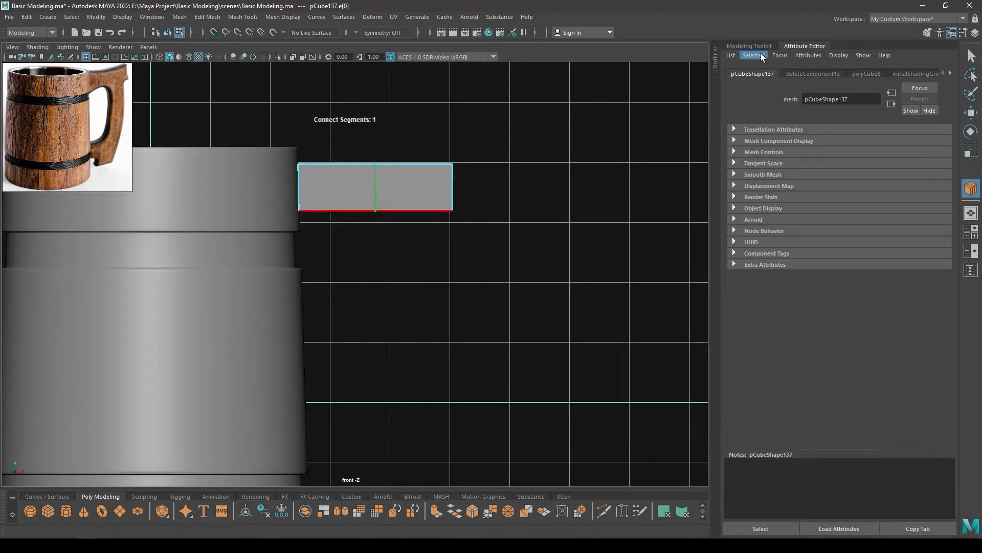
{"action": "left_click", "coordinate": [749, 46]}
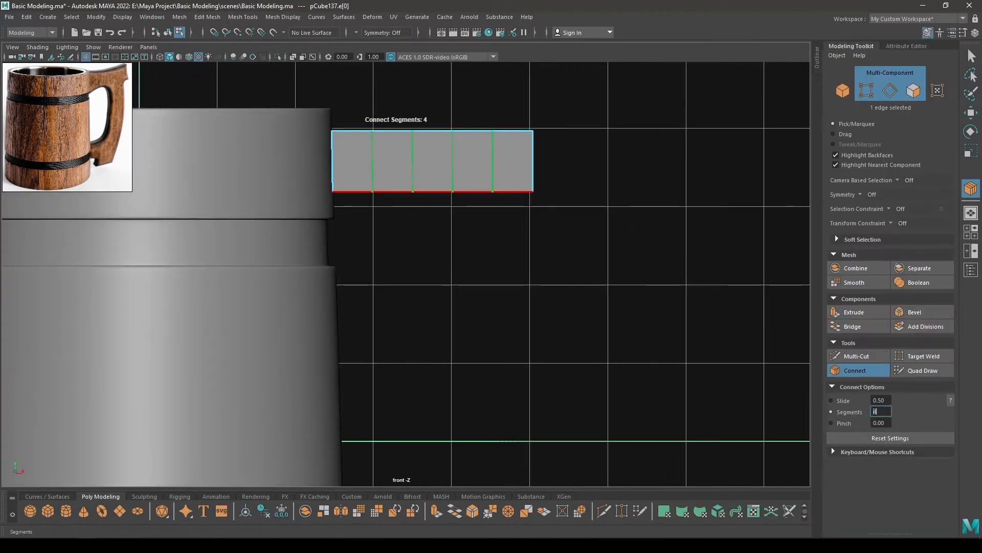
{"action": "left_click", "coordinate": [971, 113]}
Scale the strip's eight intermediate vertices closer together vertically, and narrow the middle four further
{"action": "scroll", "coordinate": [331, 217], "scroll_direction": "up", "scroll_amount": 2}
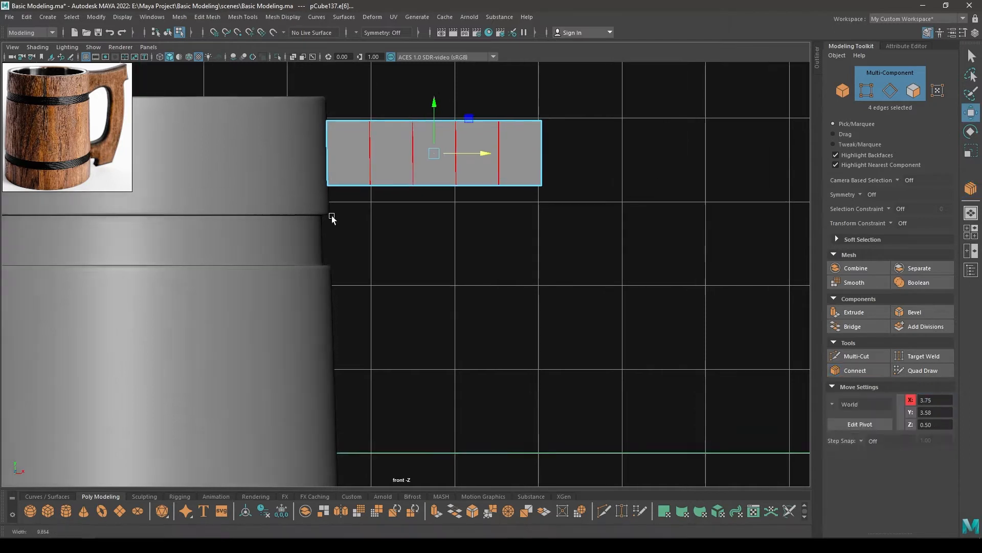
{"action": "middle_click_drag", "start_coordinate": [332, 217], "coordinate": [328, 284], "text": "alt"}
{"action": "scroll", "coordinate": [354, 174], "scroll_direction": "up", "scroll_amount": 1}
{"action": "middle_click_drag", "start_coordinate": [403, 164], "coordinate": [402, 201], "text": "alt"}
{"action": "right_click_drag", "start_coordinate": [403, 201], "coordinate": [360, 195]}
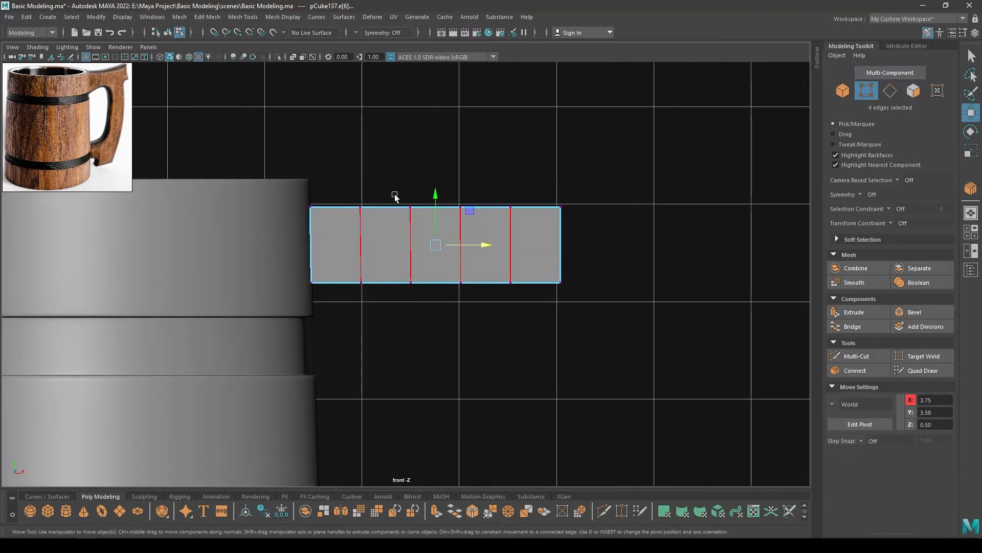
{"action": "left_click_drag", "start_coordinate": [357, 198], "coordinate": [522, 319]}
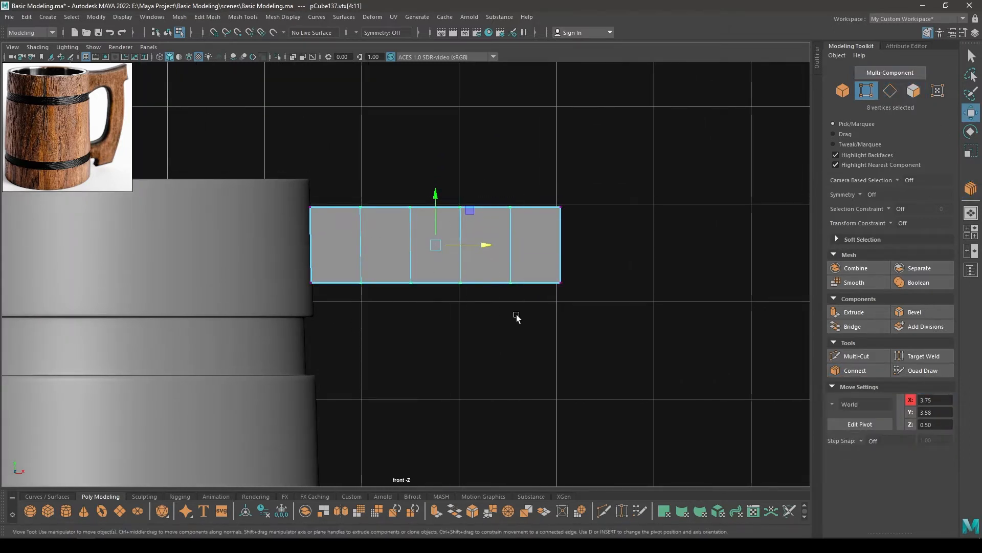
{"action": "key", "text": "r"}
{"action": "left_click_drag", "start_coordinate": [434, 199], "coordinate": [434, 203]}
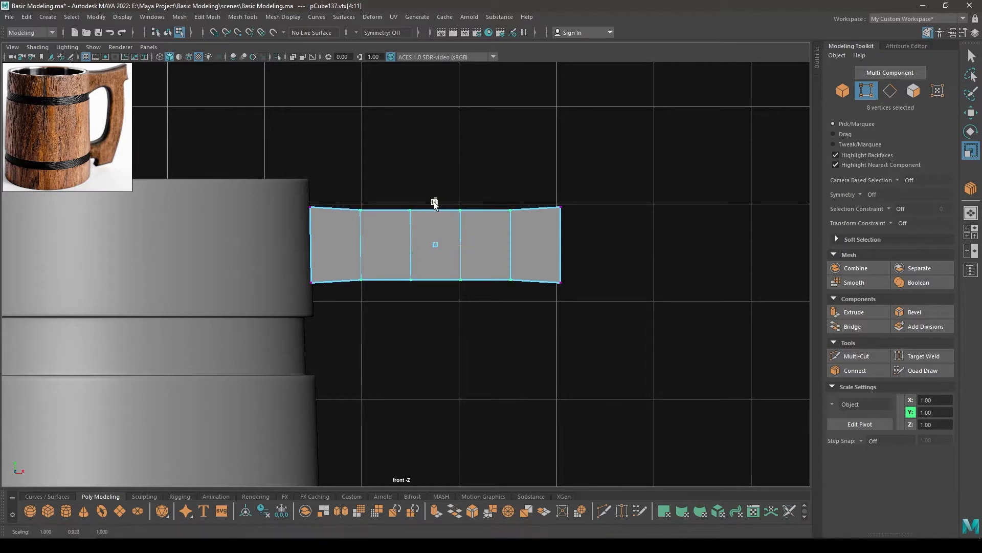
{"action": "left_click_drag", "start_coordinate": [475, 309], "coordinate": [434, 203]}
Scale down the vertex pairs nearest each end of the strip vertically to even out its waisted curve
{"action": "left_click_drag", "start_coordinate": [339, 185], "coordinate": [385, 305]}
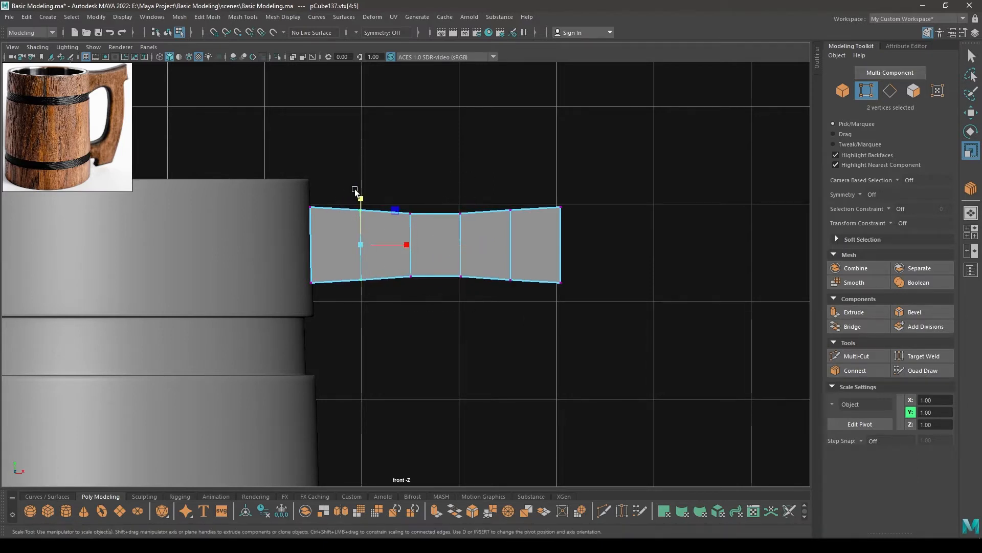
{"action": "left_click_drag", "start_coordinate": [360, 197], "coordinate": [360, 199]}
{"action": "left_click_drag", "start_coordinate": [476, 187], "coordinate": [542, 312]}
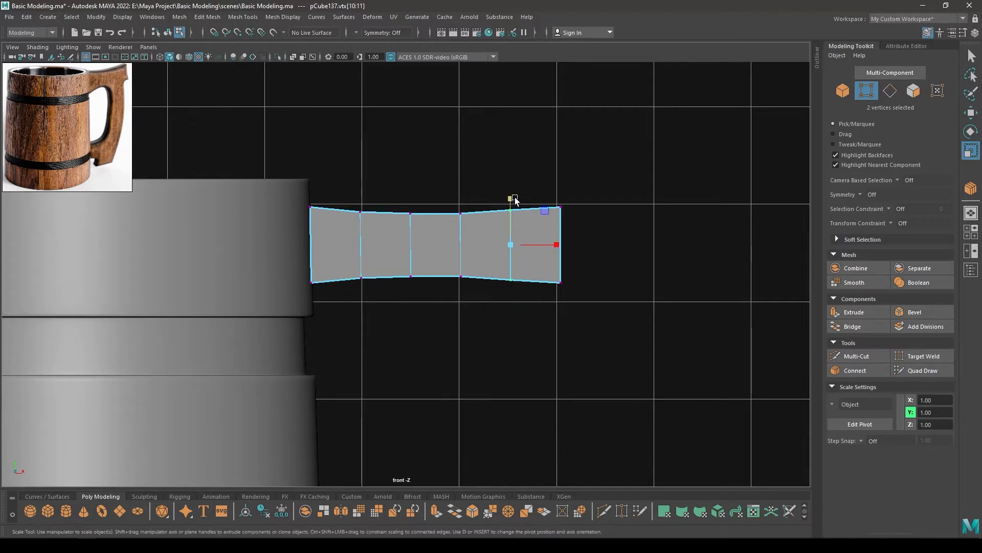
{"action": "left_click_drag", "start_coordinate": [511, 198], "coordinate": [511, 199]}
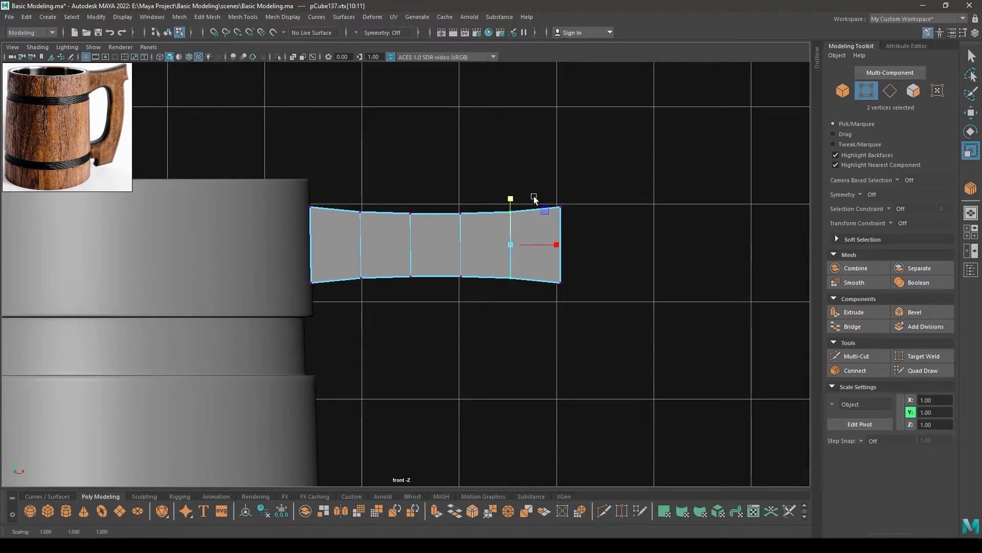
Select the handle strip's two outermost vertices and turn on soft selection
{"action": "left_click_drag", "start_coordinate": [526, 167], "coordinate": [630, 335]}
{"action": "key", "text": "w"}
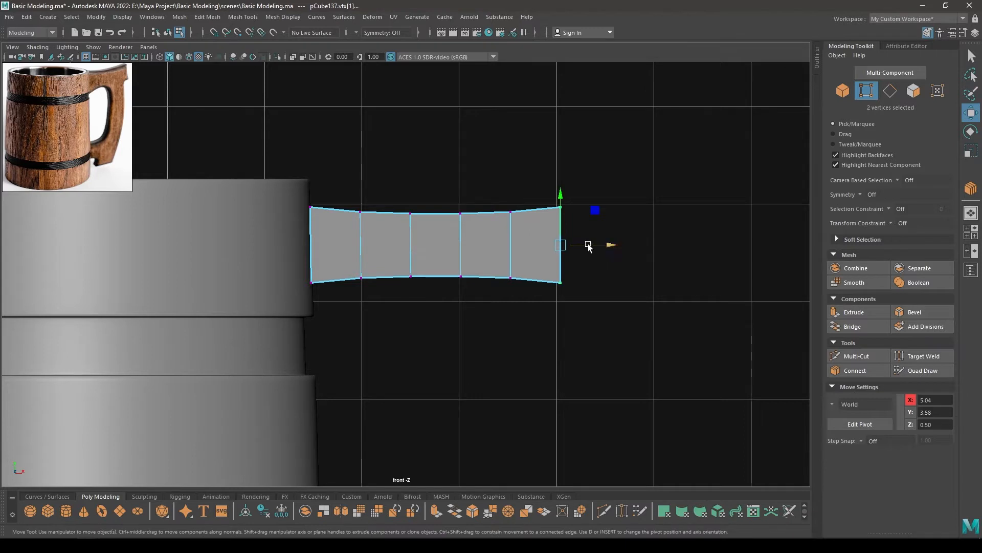
{"action": "key", "text": "b"}
Try to raise the strip's two outermost vertices with soft selection, and undo the move
{"action": "left_click_drag", "start_coordinate": [562, 194], "coordinate": [560, 179]}
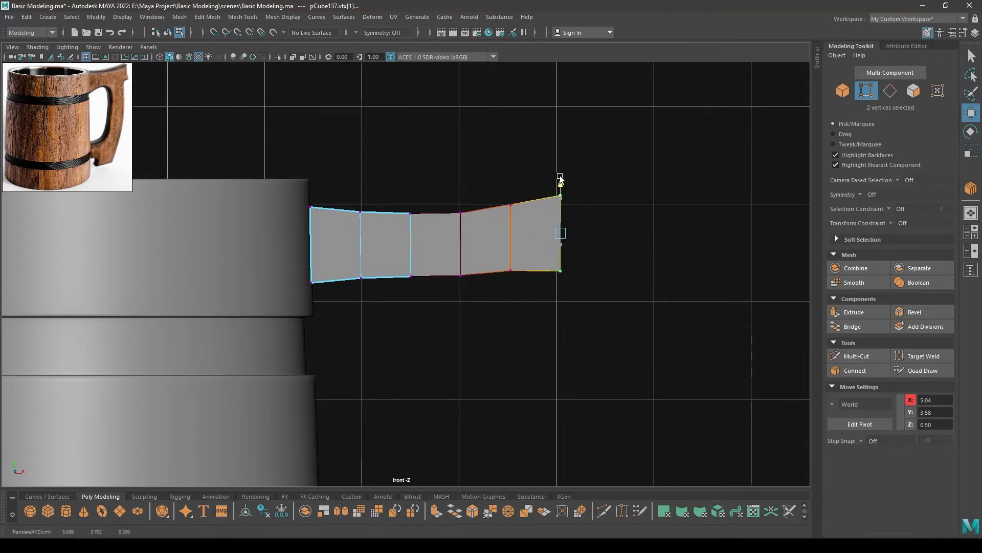
{"action": "left_click", "coordinate": [498, 182]}
{"action": "key", "text": "ctrl+z"}
{"action": "key", "text": "ctrl+z"}
Raise the strip's outer four vertices and the outer six vertices slightly with soft selection to bend it upward
{"action": "left_click_drag", "start_coordinate": [585, 304], "coordinate": [487, 164]}
{"action": "left_click_drag", "start_coordinate": [536, 198], "coordinate": [538, 193]}
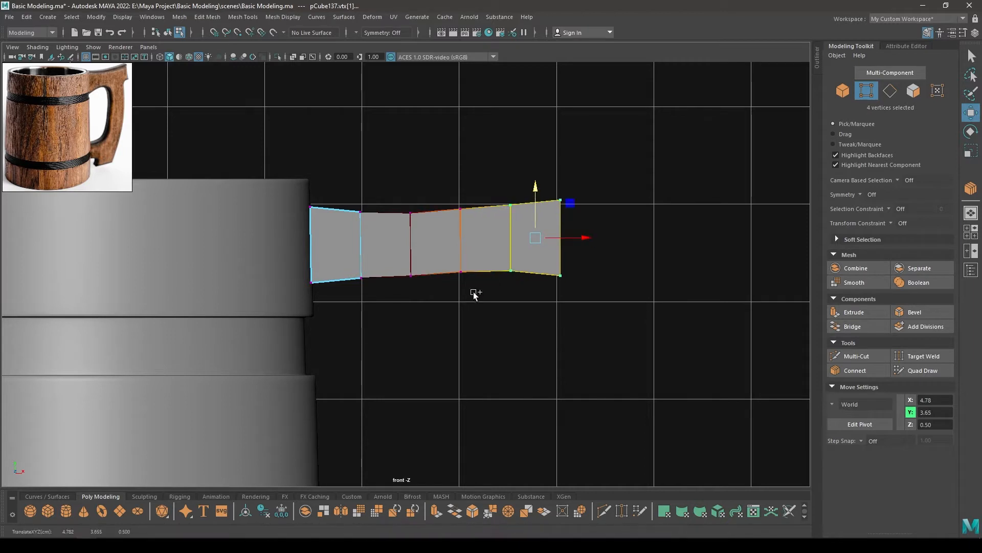
{"action": "left_click_drag", "start_coordinate": [484, 296], "coordinate": [444, 158], "text": "shift"}
{"action": "left_click_drag", "start_coordinate": [510, 187], "coordinate": [510, 183]}
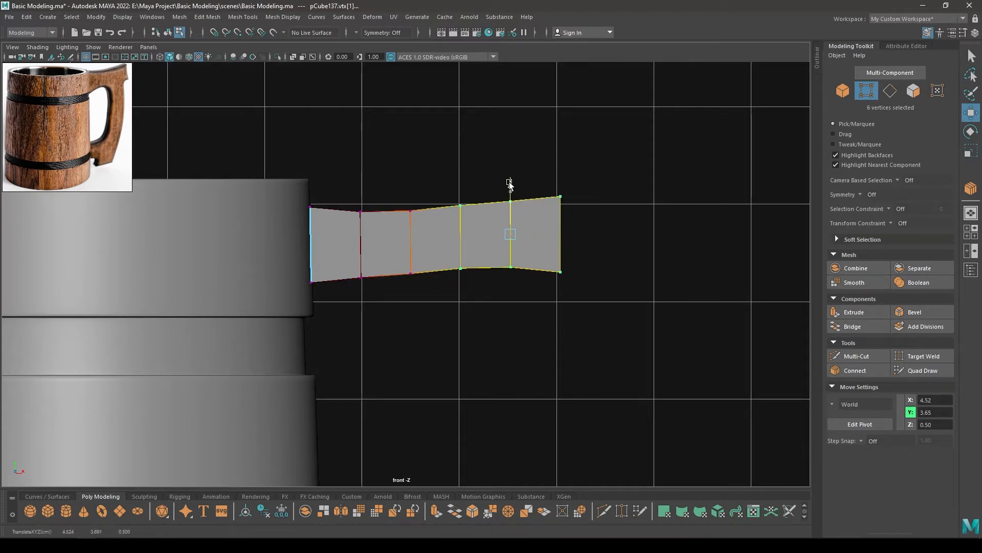
Raise the vertex pair near the middle of the handle strip slightly, to Y 3.64
{"action": "left_click_drag", "start_coordinate": [424, 292], "coordinate": [381, 149]}
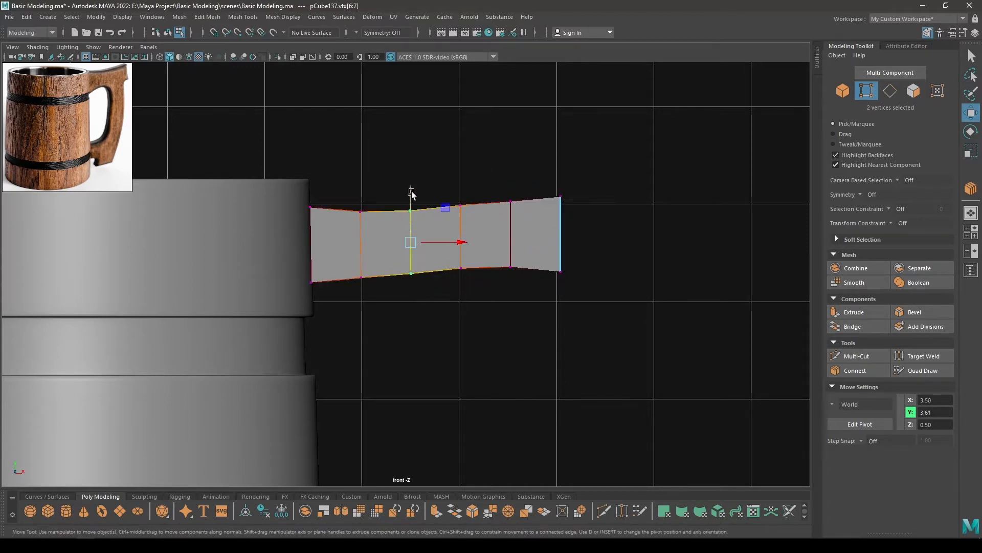
{"action": "left_click_drag", "start_coordinate": [411, 193], "coordinate": [412, 190]}
{"action": "middle_click_drag", "start_coordinate": [433, 233], "coordinate": [430, 191], "text": "alt"}
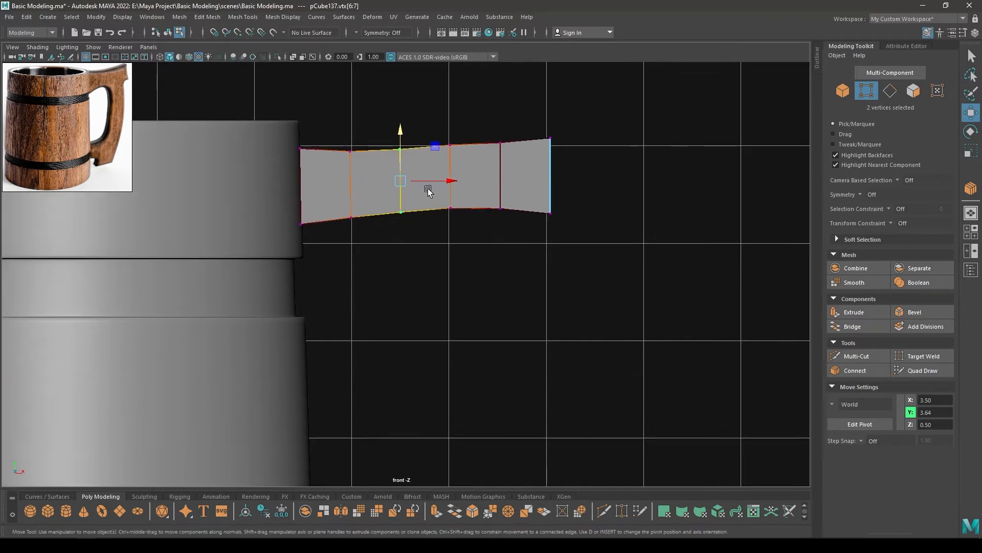
{"action": "right_click_drag", "start_coordinate": [430, 193], "coordinate": [434, 170]}
Extrude the bottom edge of the strip's outermost face far downward to form the vertical grip, and level its lower end
{"action": "middle_click_drag", "start_coordinate": [491, 206], "coordinate": [487, 196], "text": "alt"}
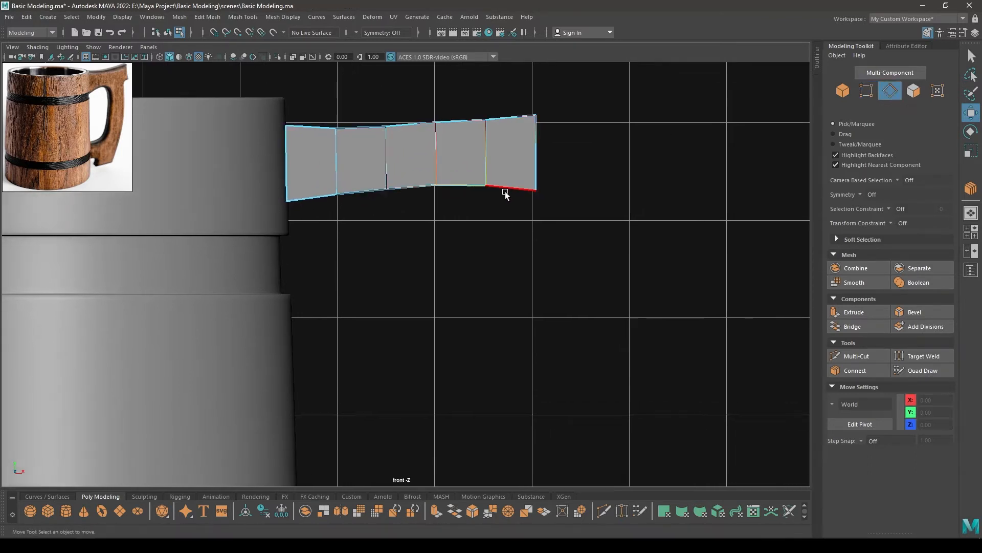
{"action": "left_click", "coordinate": [507, 192]}
{"action": "right_click_drag", "start_coordinate": [509, 234], "coordinate": [488, 137], "text": "alt"}
{"action": "left_click_drag", "start_coordinate": [476, 117], "coordinate": [478, 406], "text": "shift"}
{"action": "middle_click_drag", "start_coordinate": [478, 405], "coordinate": [502, 235], "text": "alt"}
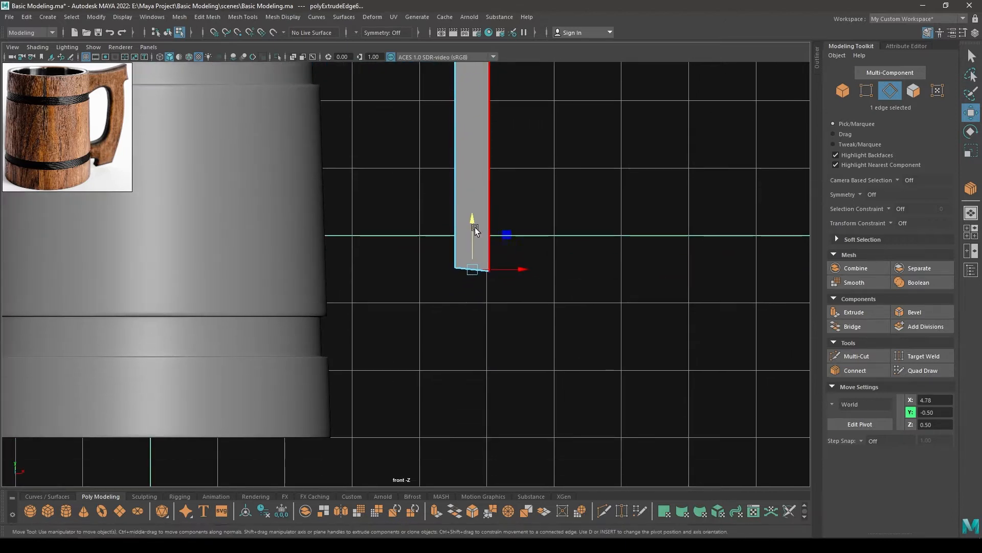
{"action": "left_click_drag", "start_coordinate": [472, 219], "coordinate": [469, 215]}
{"action": "middle_click_drag", "start_coordinate": [474, 219], "coordinate": [533, 306], "text": "alt"}
{"action": "right_click_drag", "start_coordinate": [546, 211], "coordinate": [537, 388], "text": "shift"}
Connect the grip's long side edges with 4 segments to divide it crosswise
{"action": "left_click", "coordinate": [529, 217]}
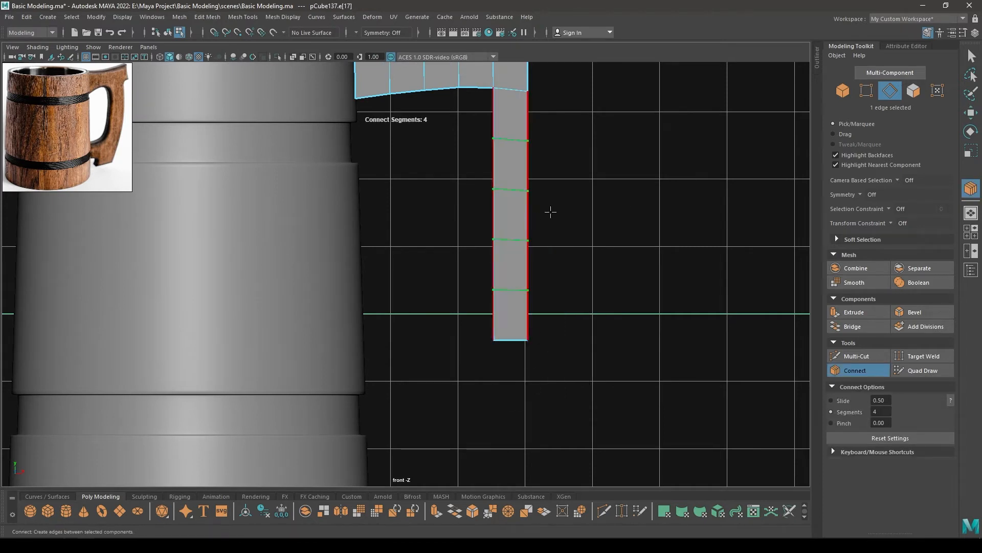
{"action": "middle_click_drag", "start_coordinate": [541, 175], "coordinate": [546, 224], "text": "alt"}
{"action": "key", "text": "w"}
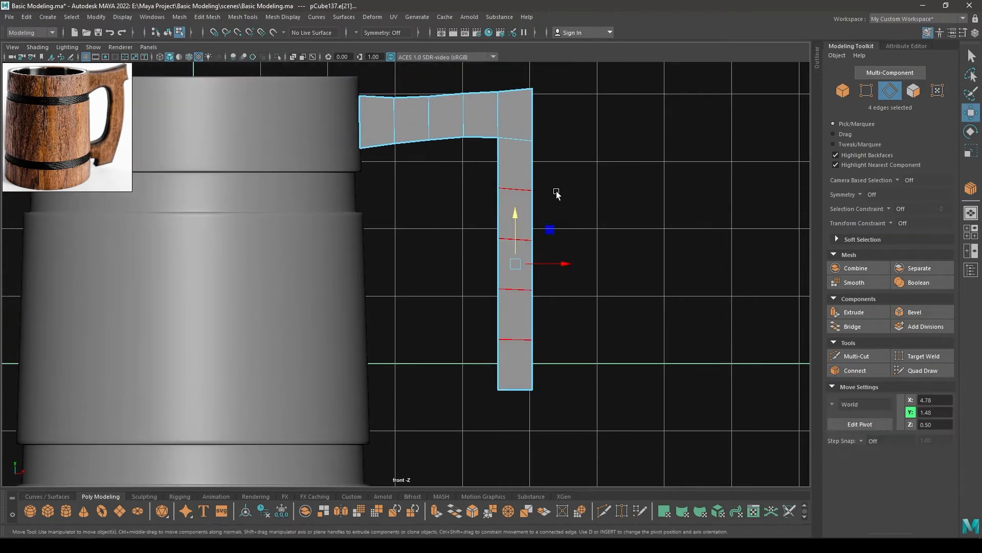
Try to move the grip's upper inner vertices outward one at a time, and undo the moves
{"action": "right_click_drag", "start_coordinate": [560, 183], "coordinate": [487, 176]}
{"action": "scroll", "coordinate": [527, 233], "scroll_direction": "up", "scroll_amount": 3}
{"action": "left_click_drag", "start_coordinate": [501, 126], "coordinate": [560, 195]}
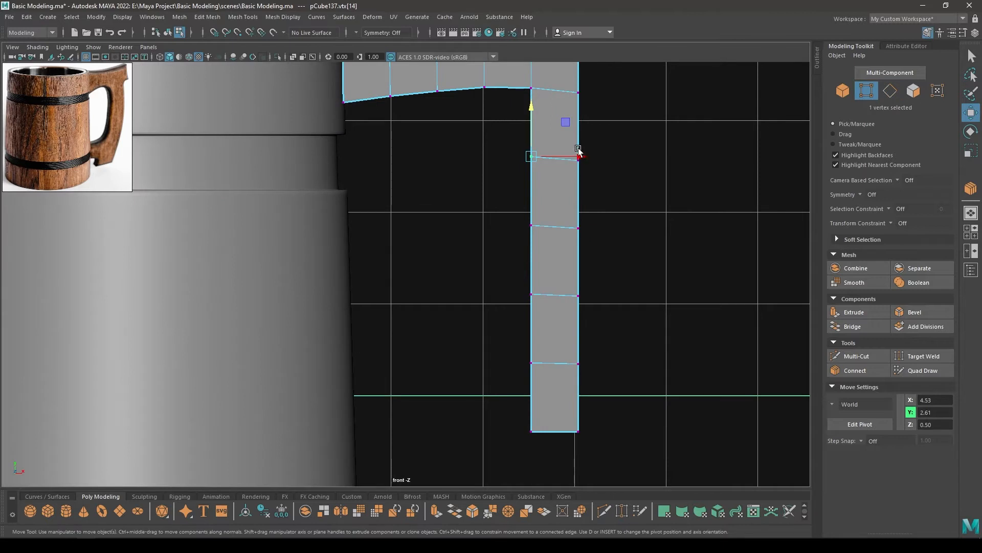
{"action": "left_click_drag", "start_coordinate": [579, 149], "coordinate": [595, 153]}
{"action": "left_click_drag", "start_coordinate": [488, 184], "coordinate": [544, 258]}
{"action": "left_click_drag", "start_coordinate": [575, 226], "coordinate": [596, 227]}
{"action": "left_click_drag", "start_coordinate": [488, 261], "coordinate": [542, 331]}
{"action": "key", "text": "ctrl+z"}
{"action": "key", "text": "ctrl+z"}
{"action": "key", "text": "ctrl+z"}
{"action": "key", "text": "ctrl+z"}
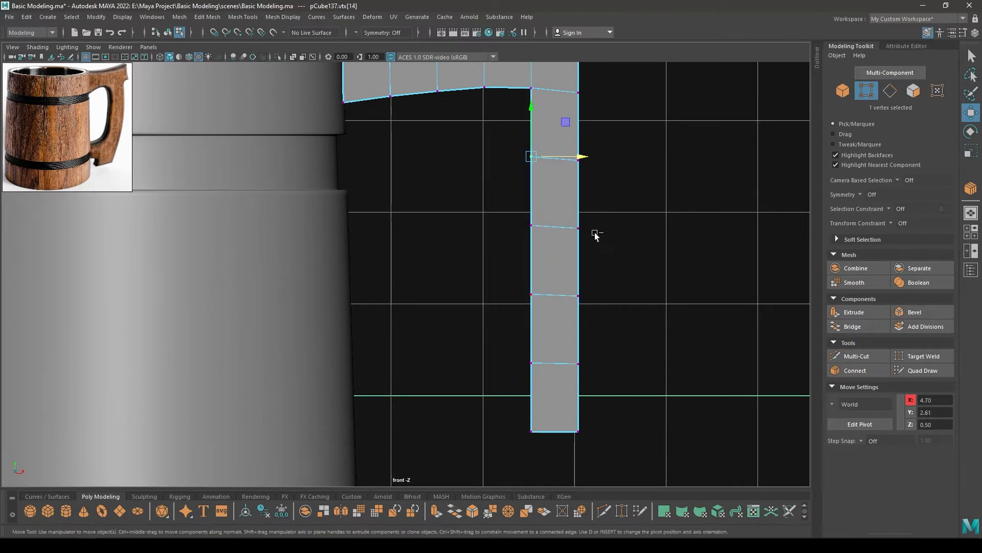
Move the grip's inserted vertex rows outward, and the middle four vertices further out to X 5.03, to bow the grip
{"action": "left_click_drag", "start_coordinate": [614, 150], "coordinate": [469, 384]}
{"action": "left_click_drag", "start_coordinate": [603, 261], "coordinate": [637, 259]}
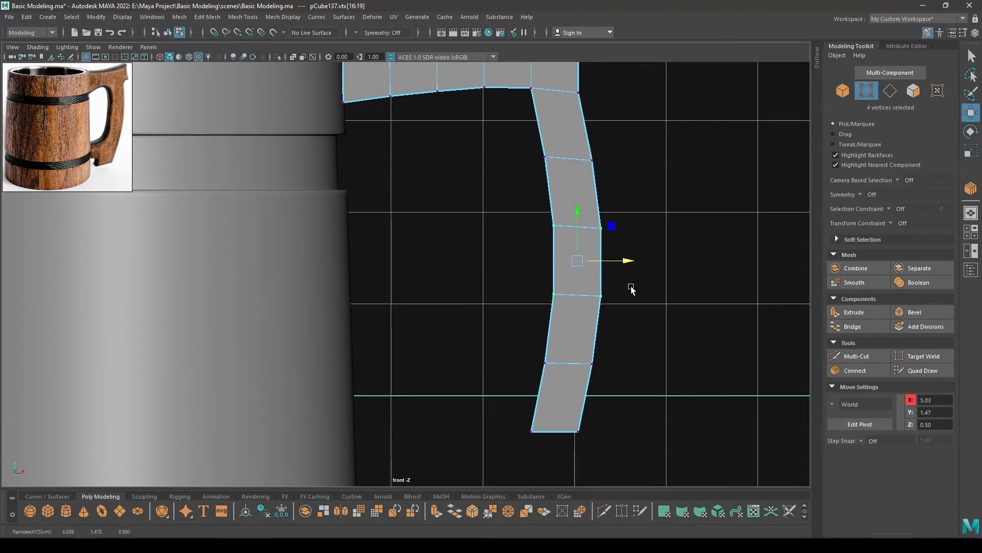
{"action": "scroll", "coordinate": [631, 289], "scroll_direction": "down", "scroll_amount": 5}
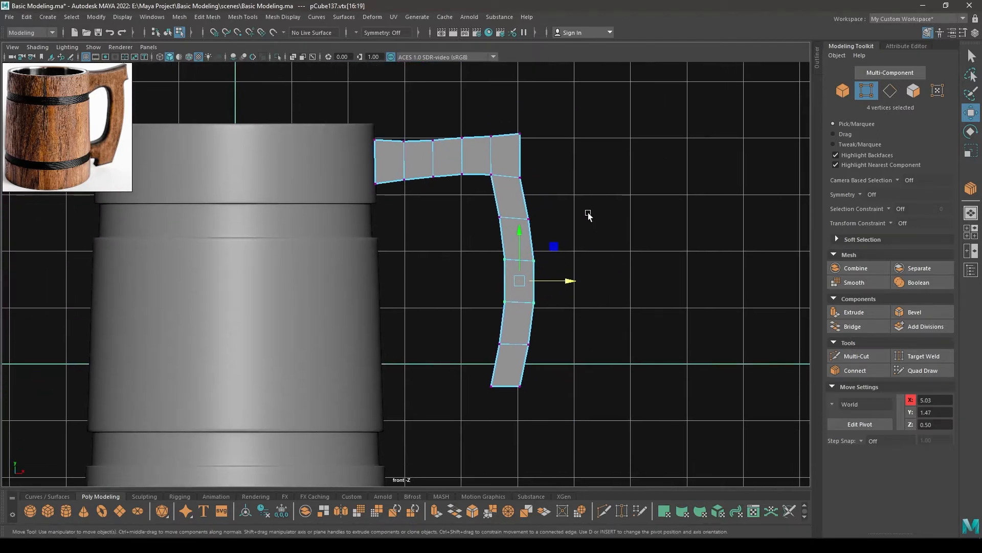
{"action": "middle_click_drag", "start_coordinate": [553, 208], "coordinate": [566, 185], "text": "alt"}
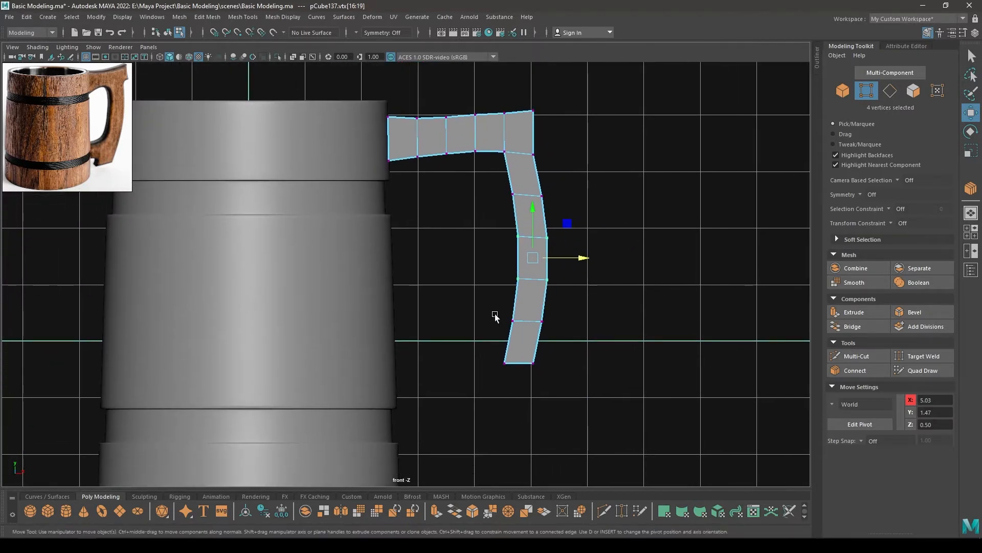
Extrude the grip's lowest inner edge toward the mug body as a lower arm, flatten its end vertically and bring it against the body
{"action": "right_click_drag", "start_coordinate": [493, 256], "coordinate": [487, 233]}
{"action": "left_click", "coordinate": [509, 340]}
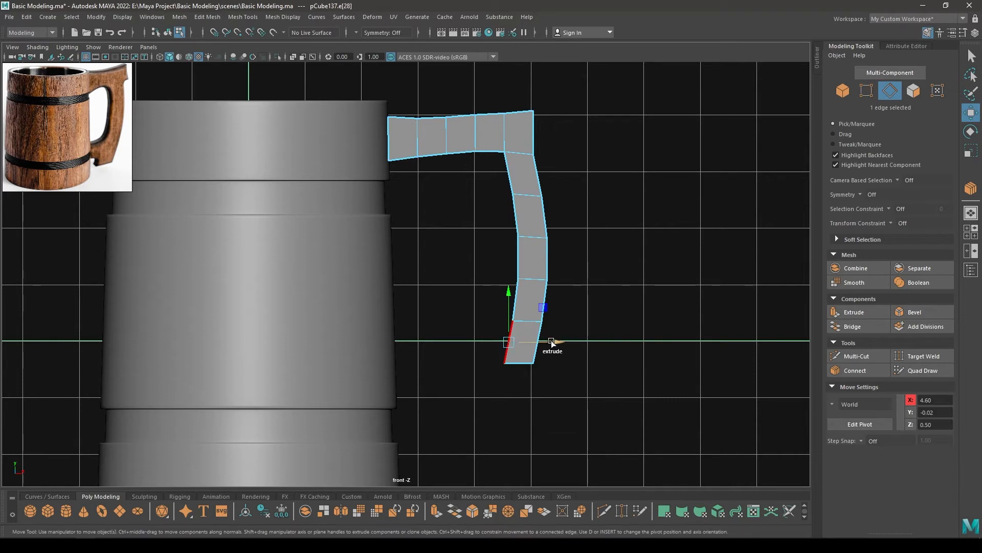
{"action": "left_click_drag", "start_coordinate": [483, 341], "coordinate": [461, 346]}
{"action": "left_click_drag", "start_coordinate": [559, 345], "coordinate": [228, 379], "text": "shift"}
{"action": "key", "text": "r"}
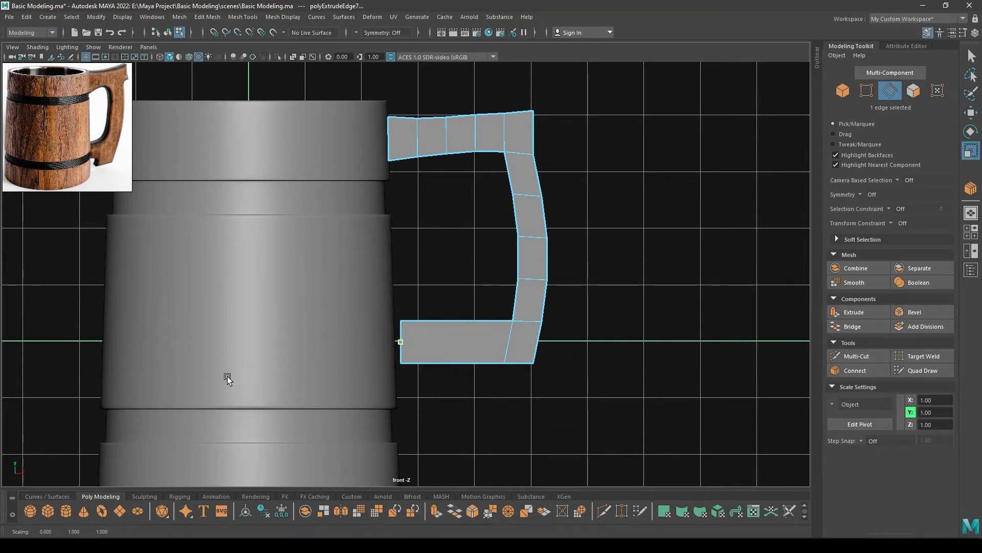
{"action": "key", "text": "w"}
{"action": "scroll", "coordinate": [450, 374], "scroll_direction": "up", "scroll_amount": 2}
{"action": "left_click_drag", "start_coordinate": [450, 376], "coordinate": [441, 377]}
{"action": "middle_click_drag", "start_coordinate": [502, 355], "coordinate": [496, 323], "text": "alt"}
Connect the lower arm's long edges with 4 segments
{"action": "right_click_drag", "start_coordinate": [475, 261], "coordinate": [497, 403]}
{"action": "left_click", "coordinate": [462, 316]}
{"action": "right_click", "coordinate": [511, 225], "text": "shift"}
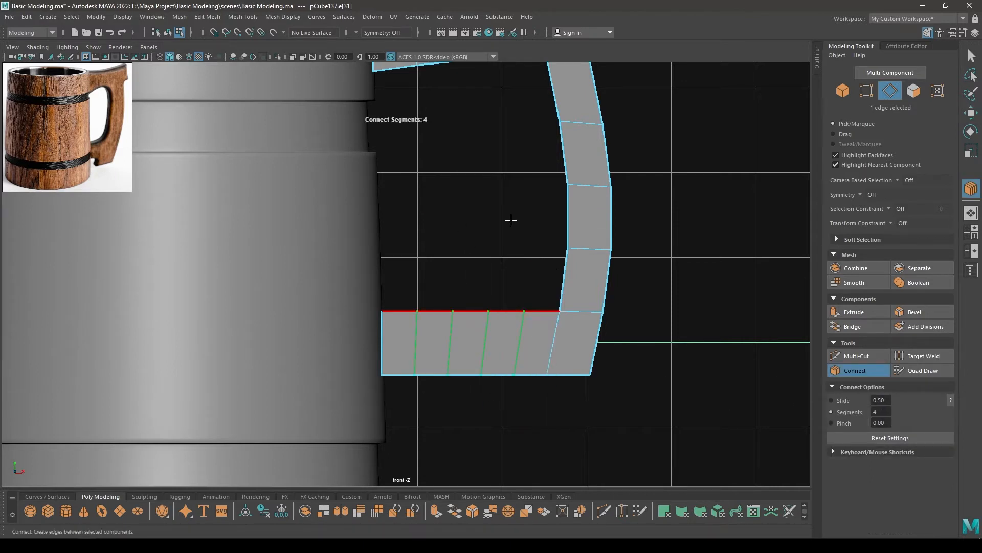
{"action": "left_click", "coordinate": [971, 113]}
Scale the lower arm's eight intermediate vertices down vertically to narrow its middle
{"action": "right_click_drag", "start_coordinate": [498, 259], "coordinate": [444, 249]}
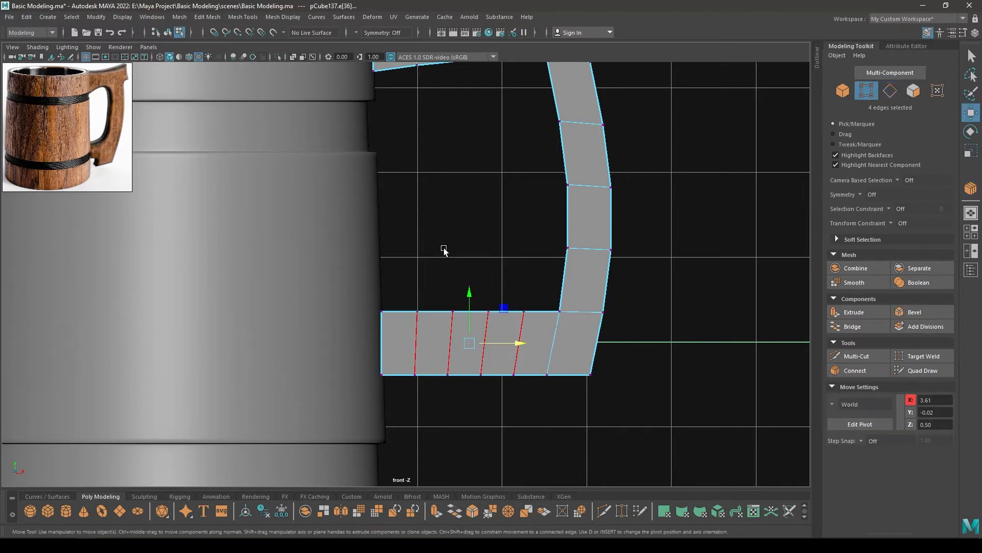
{"action": "scroll", "coordinate": [495, 381], "scroll_direction": "up", "scroll_amount": 3}
{"action": "middle_click_drag", "start_coordinate": [497, 386], "coordinate": [474, 324], "text": "alt"}
{"action": "left_click_drag", "start_coordinate": [382, 241], "coordinate": [555, 418]}
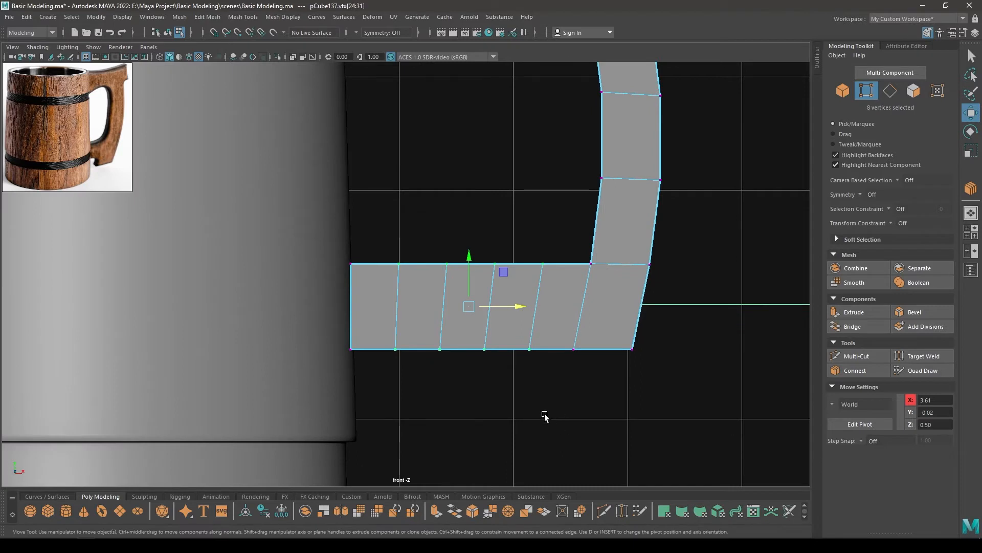
{"action": "key", "text": "r"}
{"action": "left_click_drag", "start_coordinate": [471, 262], "coordinate": [468, 265]}
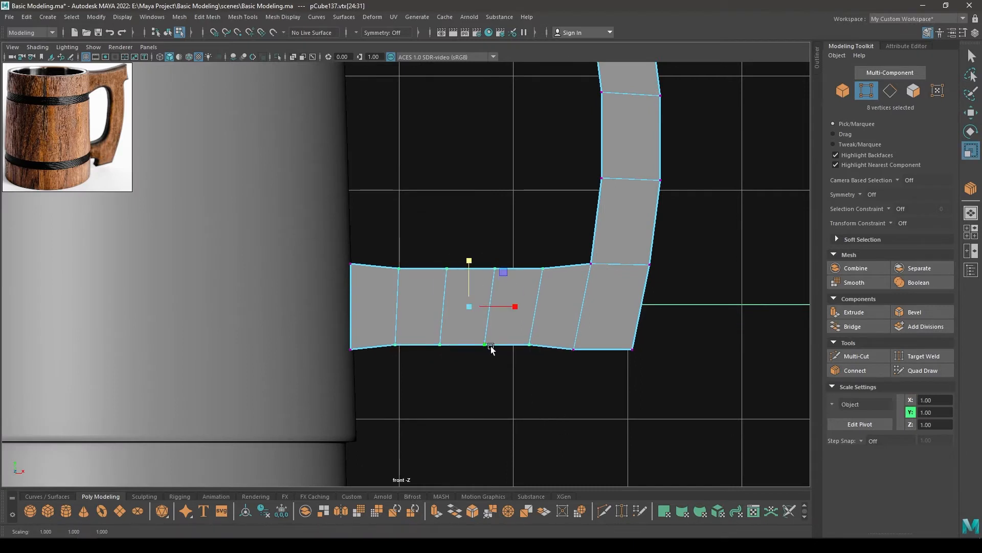
Scale the lower arm's central and neighbouring vertex pairs vertically to refine its waisted curve
{"action": "left_click_drag", "start_coordinate": [508, 381], "coordinate": [467, 270]}
{"action": "left_click_drag", "start_coordinate": [416, 366], "coordinate": [399, 266]}
{"action": "left_click_drag", "start_coordinate": [536, 368], "coordinate": [537, 264]}
{"action": "left_click", "coordinate": [543, 268], "text": "shift"}
{"action": "key", "text": "w"}
{"action": "scroll", "coordinate": [535, 291], "scroll_direction": "down", "scroll_amount": 5}
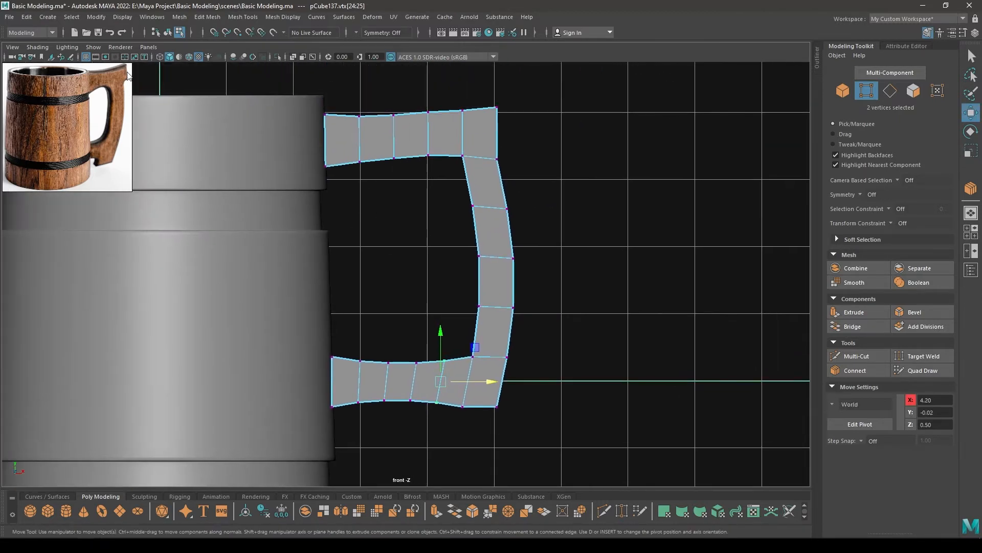
Extrude the upper arm's outer edge outward past the grip to X 5.61, and raise the new edge slightly to about Y 3.78
{"action": "middle_click_drag", "start_coordinate": [481, 168], "coordinate": [487, 207], "text": "alt"}
{"action": "right_click_drag", "start_coordinate": [553, 178], "coordinate": [546, 146]}
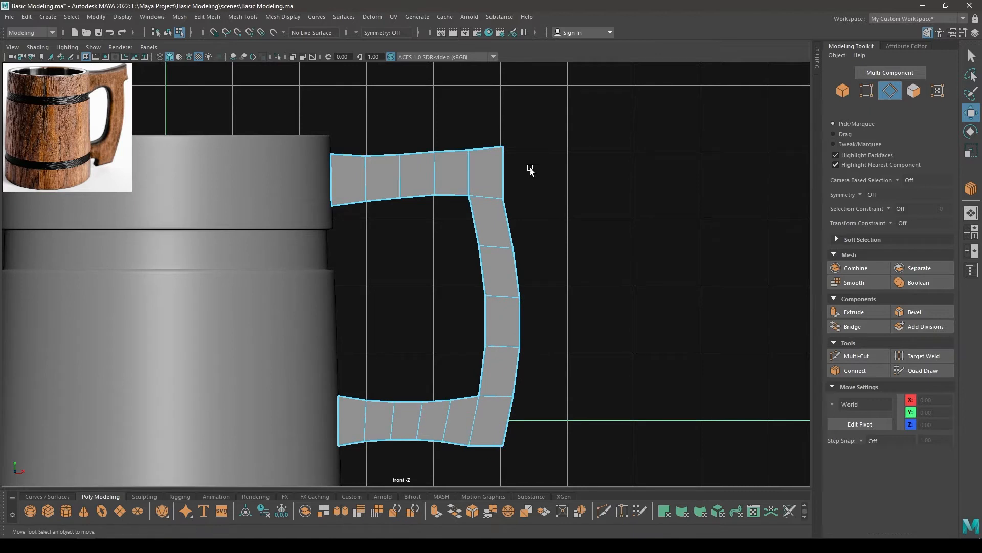
{"action": "scroll", "coordinate": [540, 199], "scroll_direction": "down", "scroll_amount": 1}
{"action": "left_click", "coordinate": [498, 188]}
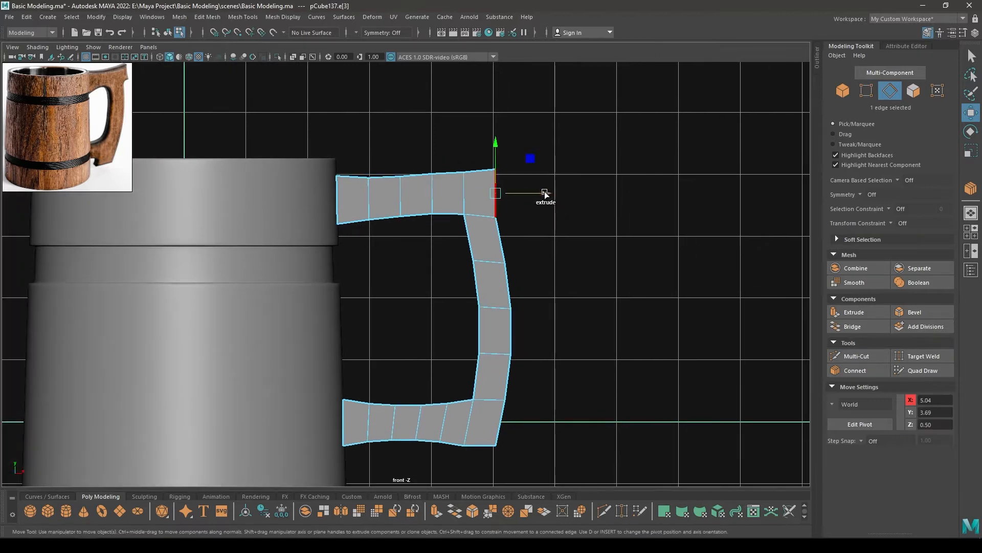
{"action": "left_click_drag", "start_coordinate": [545, 193], "coordinate": [581, 193], "text": "shift"}
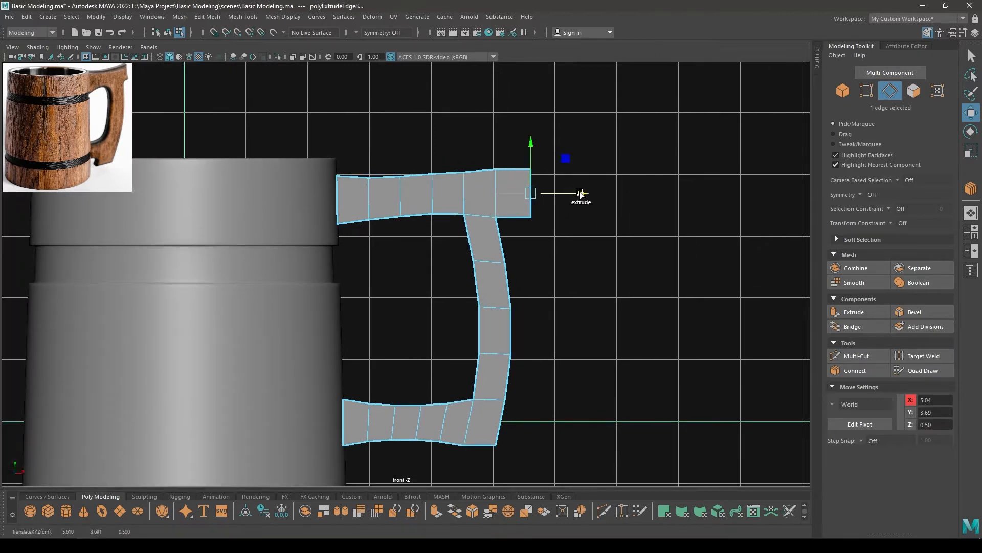
{"action": "left_click_drag", "start_coordinate": [532, 145], "coordinate": [534, 139]}
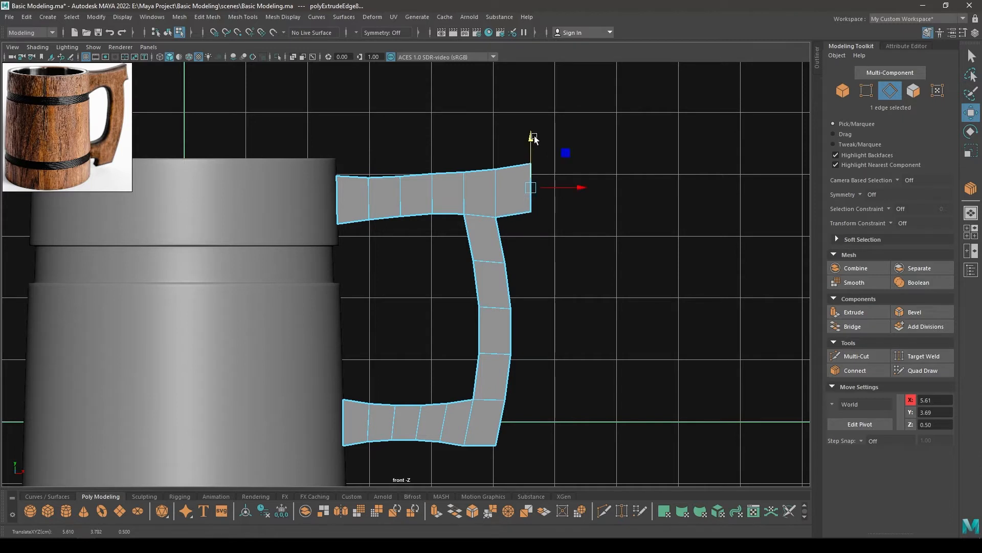
Extrude the grip's bottom edge down to Y -0.96 as a short tail, and shift its end inward to X 4.67
{"action": "middle_click_drag", "start_coordinate": [506, 425], "coordinate": [516, 280], "text": "alt"}
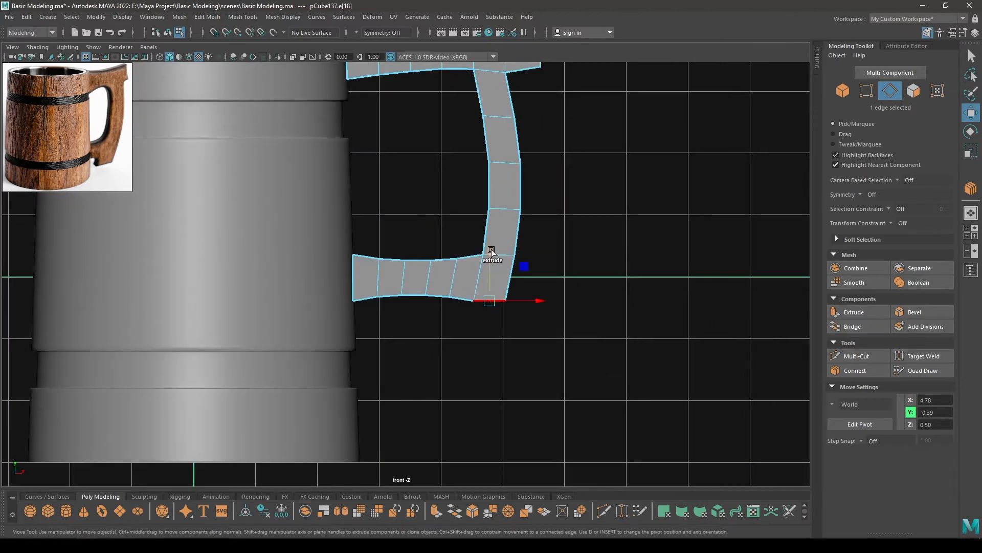
{"action": "left_click_drag", "start_coordinate": [489, 248], "coordinate": [488, 287], "text": "shift"}
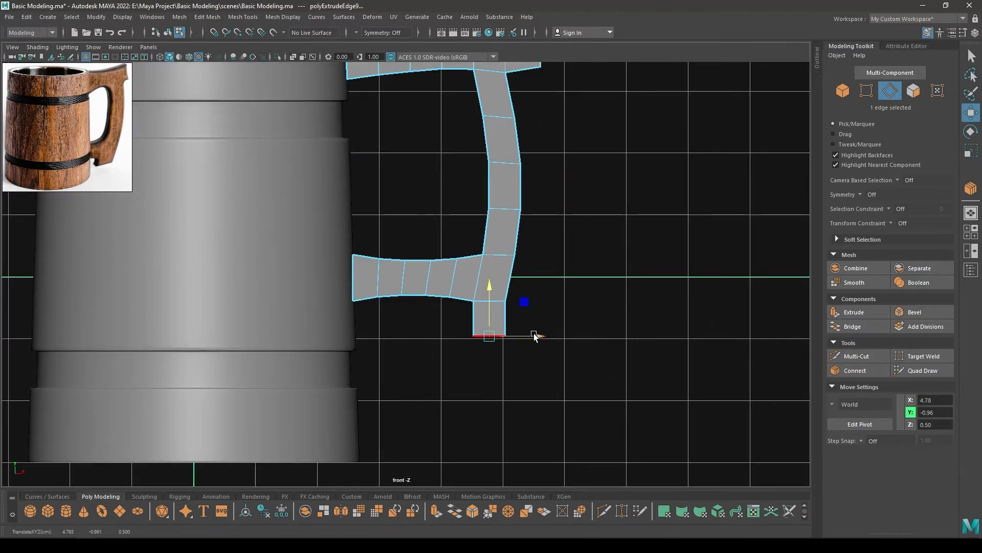
{"action": "left_click_drag", "start_coordinate": [533, 335], "coordinate": [529, 337]}
{"action": "key", "text": "space"}
{"action": "left_click_drag", "start_coordinate": [544, 258], "coordinate": [157, 159]}
{"action": "left_click_drag", "start_coordinate": [405, 240], "coordinate": [483, 193], "text": "alt"}
{"action": "key", "text": "space"}
{"action": "scroll", "coordinate": [521, 244], "scroll_direction": "up", "scroll_amount": 1}
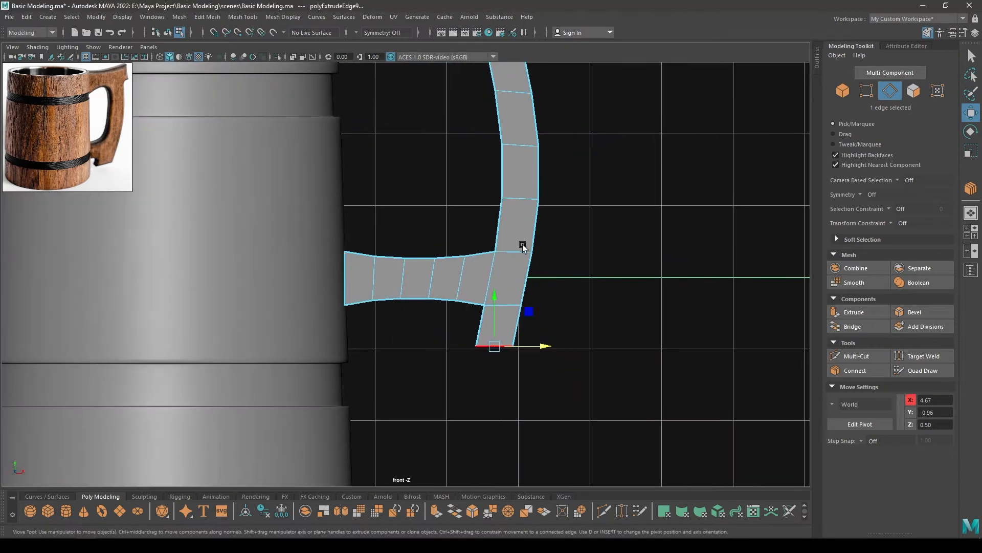
Move the upper inner corner vertex down and inward, and the lower inner corner vertex up and inward, to thicken the handle joints
{"action": "middle_click_drag", "start_coordinate": [522, 245], "coordinate": [513, 471], "text": "alt"}
{"action": "scroll", "coordinate": [538, 339], "scroll_direction": "up", "scroll_amount": 2}
{"action": "right_click_drag", "start_coordinate": [537, 260], "coordinate": [472, 266]}
{"action": "left_click_drag", "start_coordinate": [493, 230], "coordinate": [534, 286]}
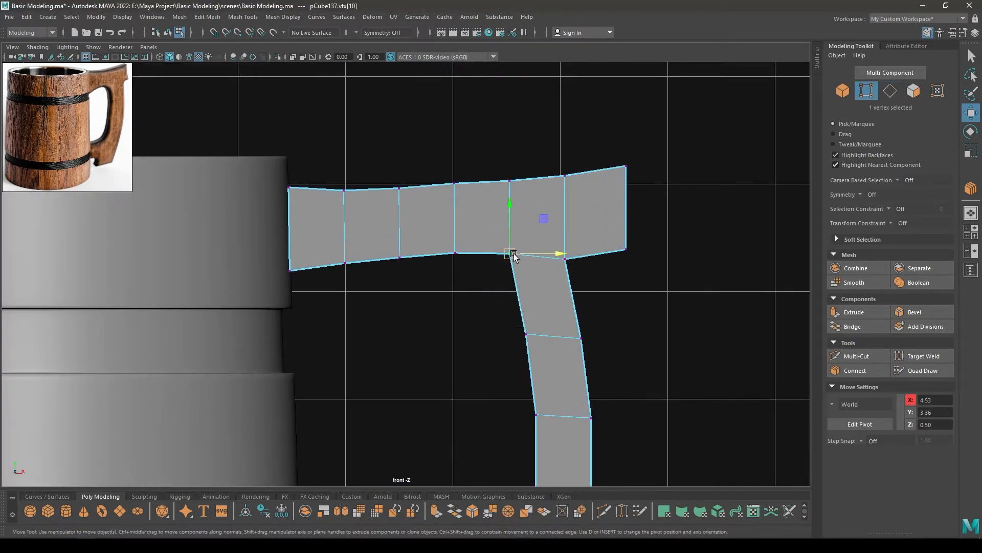
{"action": "left_click_drag", "start_coordinate": [511, 252], "coordinate": [502, 277]}
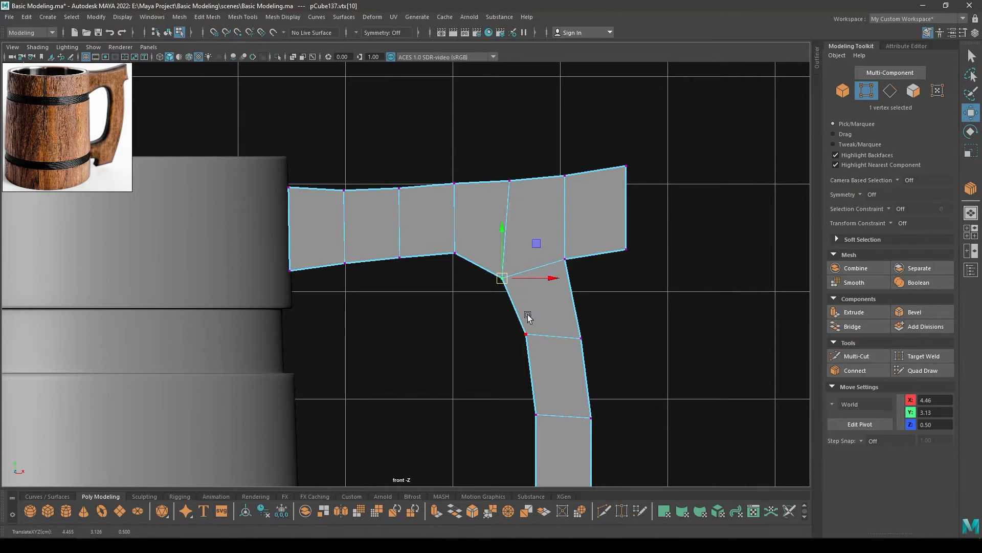
{"action": "middle_click_drag", "start_coordinate": [519, 479], "coordinate": [548, 238], "text": "alt"}
{"action": "left_click_drag", "start_coordinate": [523, 279], "coordinate": [568, 338]}
{"action": "left_click_drag", "start_coordinate": [556, 317], "coordinate": [546, 298]}
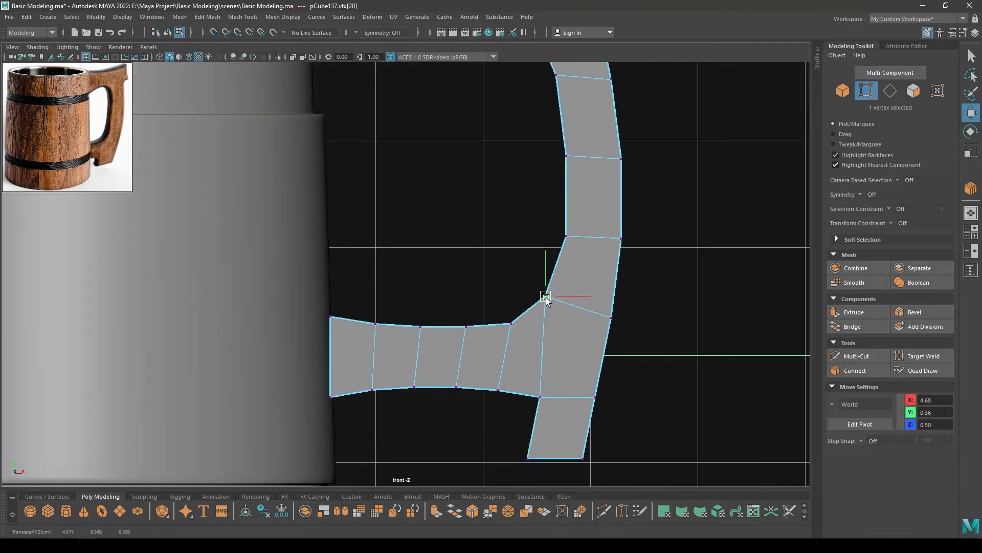
Reposition the vertices along the lower arm's top edge to smooth its curve, and shift the lower inner corner vertex to X 4.52
{"action": "left_click", "coordinate": [512, 325]}
{"action": "left_click_drag", "start_coordinate": [511, 330], "coordinate": [460, 322]}
{"action": "left_click", "coordinate": [466, 336]}
{"action": "left_click", "coordinate": [419, 326]}
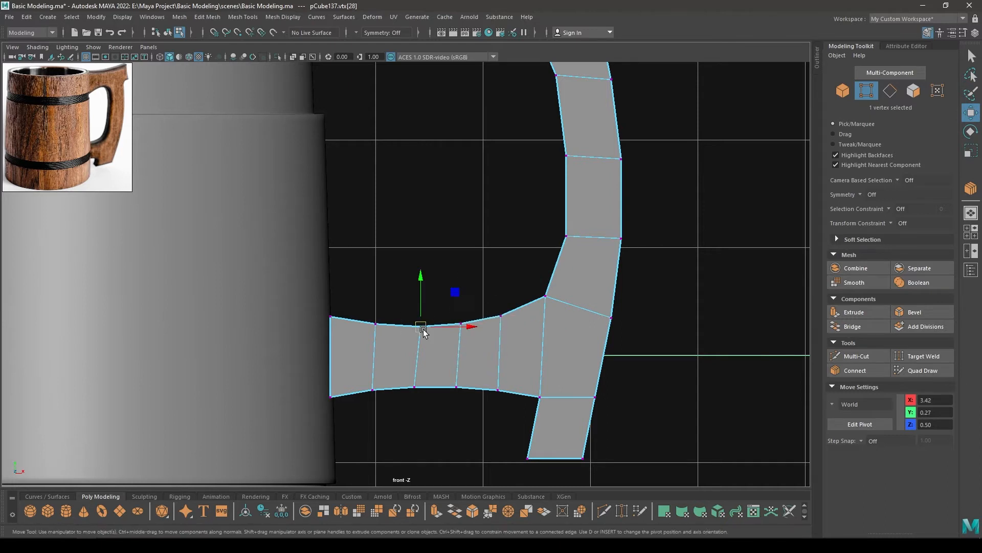
{"action": "left_click", "coordinate": [546, 297]}
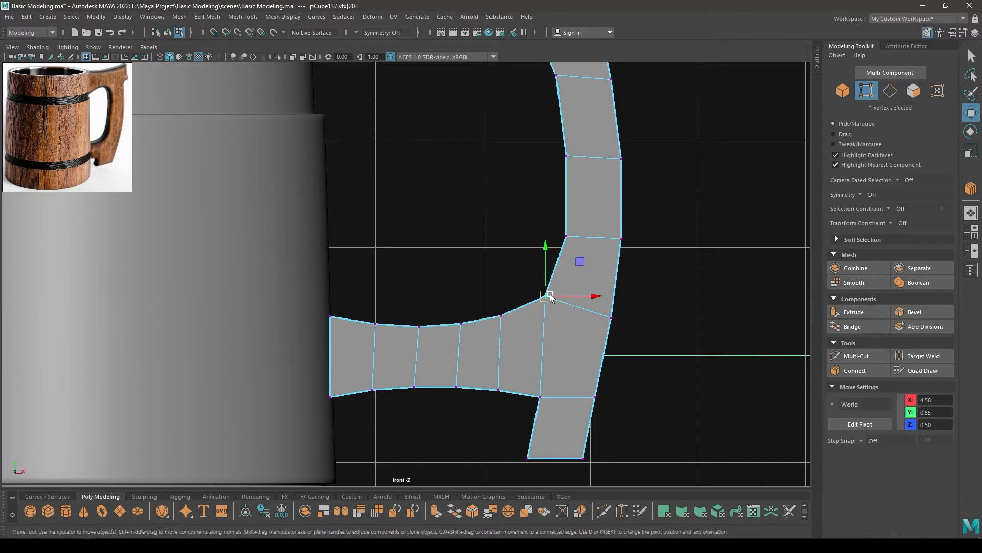
{"action": "left_click_drag", "start_coordinate": [547, 297], "coordinate": [542, 297]}
Lower the underside vertex beside the upper corner, and widen the grip by moving its inner vertices inward and outer ones slightly outward
{"action": "middle_click_drag", "start_coordinate": [566, 215], "coordinate": [605, 358], "text": "alt"}
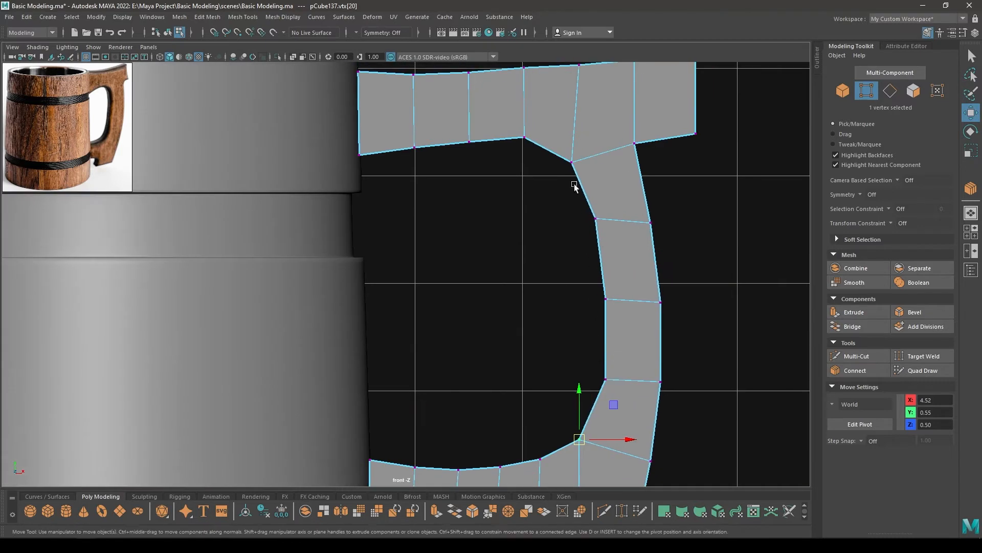
{"action": "left_click", "coordinate": [525, 137]}
{"action": "left_click_drag", "start_coordinate": [525, 140], "coordinate": [521, 148]}
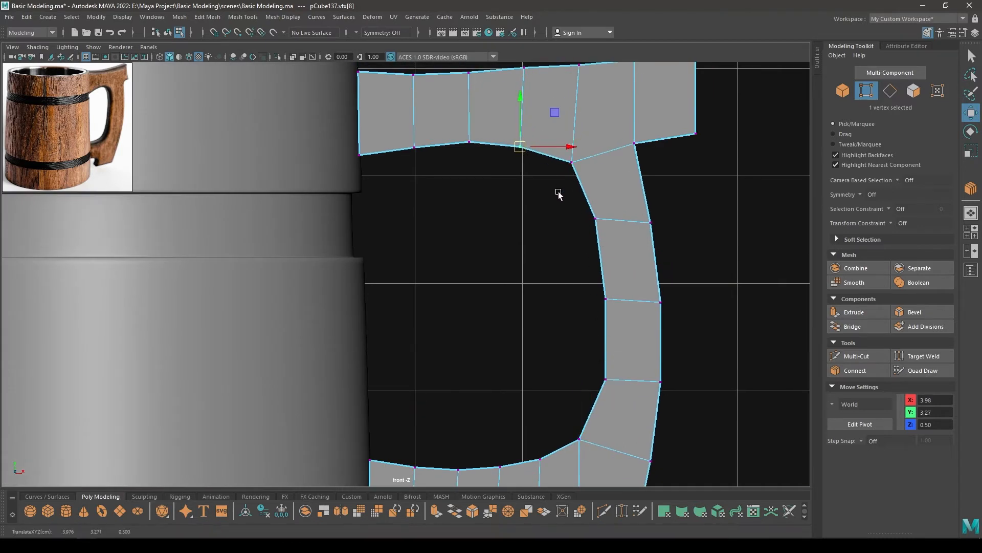
{"action": "left_click_drag", "start_coordinate": [568, 192], "coordinate": [623, 432]}
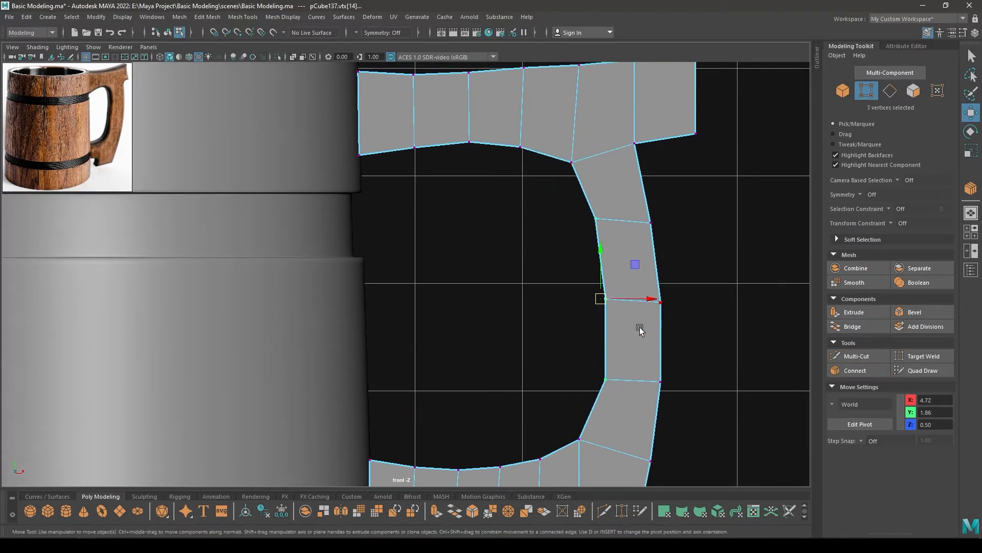
{"action": "left_click_drag", "start_coordinate": [641, 297], "coordinate": [629, 297]}
{"action": "left_click_drag", "start_coordinate": [642, 200], "coordinate": [674, 476]}
{"action": "left_click_drag", "start_coordinate": [697, 342], "coordinate": [700, 342]}
Adjust the vertices under the upper overhang, placing its lower outer vertex at about X 5.58, Y 3.57
{"action": "left_click_drag", "start_coordinate": [613, 131], "coordinate": [637, 132]}
{"action": "middle_click_drag", "start_coordinate": [700, 140], "coordinate": [685, 218], "text": "alt"}
{"action": "mouse_move", "coordinate": [695, 198]}
{"action": "left_mouse_down"}
{"action": "mouse_move", "coordinate": [668, 232]}
{"action": "mouse_move", "coordinate": [684, 198]}
{"action": "left_mouse_up"}
Reshape the tail's inner side by moving its upper vertex outward and its bottom vertex up and inward to about X 4.38
{"action": "middle_click_drag", "start_coordinate": [686, 450], "coordinate": [659, 189], "text": "alt"}
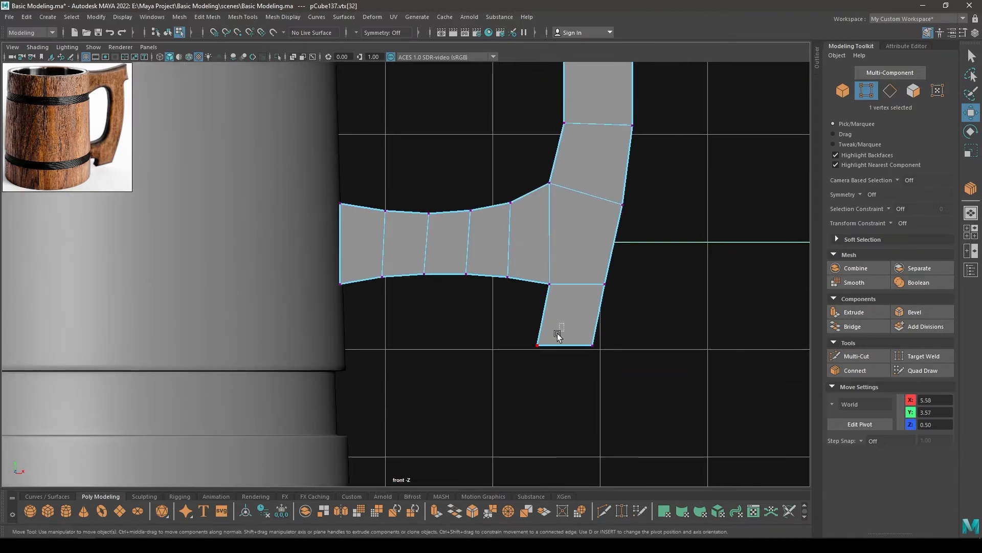
{"action": "left_click_drag", "start_coordinate": [558, 331], "coordinate": [527, 359]}
{"action": "left_click_drag", "start_coordinate": [537, 265], "coordinate": [557, 280]}
{"action": "mouse_move", "coordinate": [532, 326]}
{"action": "left_mouse_down"}
{"action": "mouse_move", "coordinate": [554, 352]}
{"action": "mouse_move", "coordinate": [536, 341]}
{"action": "left_mouse_up"}
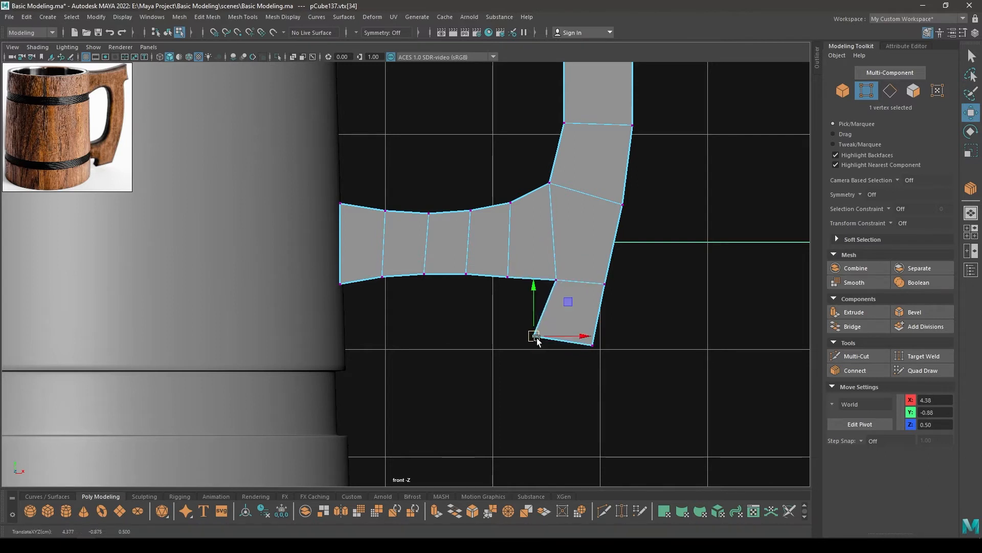
Move the tail's bottom outer vertex slightly inward and raise both of its bottom vertices to Y -0.85
{"action": "left_click_drag", "start_coordinate": [621, 331], "coordinate": [585, 347]}
{"action": "left_click_drag", "start_coordinate": [513, 317], "coordinate": [626, 387]}
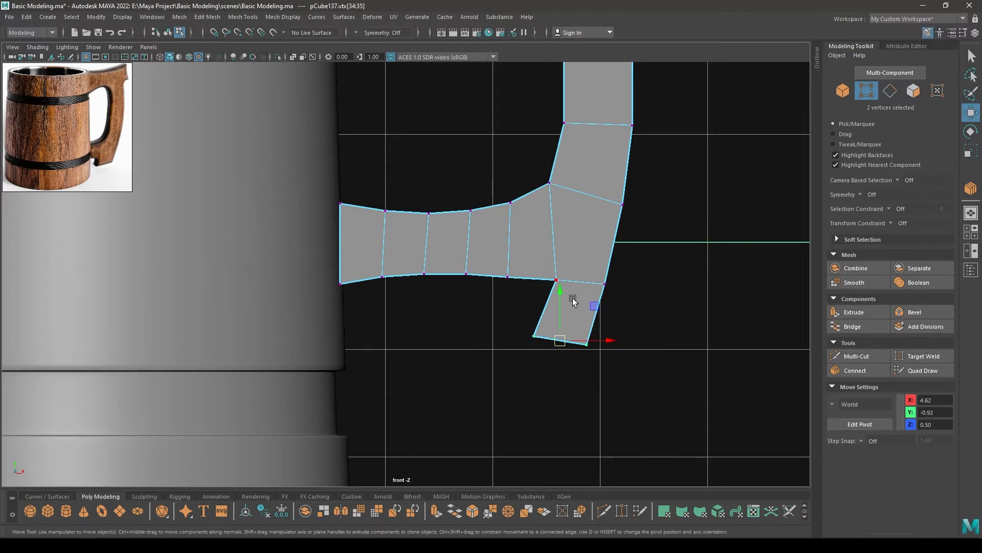
{"action": "left_click_drag", "start_coordinate": [560, 293], "coordinate": [560, 287]}
Select all of the handle strip's vertices and scale them flat along the Z axis
{"action": "key", "text": "space"}
{"action": "left_click_drag", "start_coordinate": [561, 285], "coordinate": [505, 207]}
{"action": "right_click", "coordinate": [503, 205]}
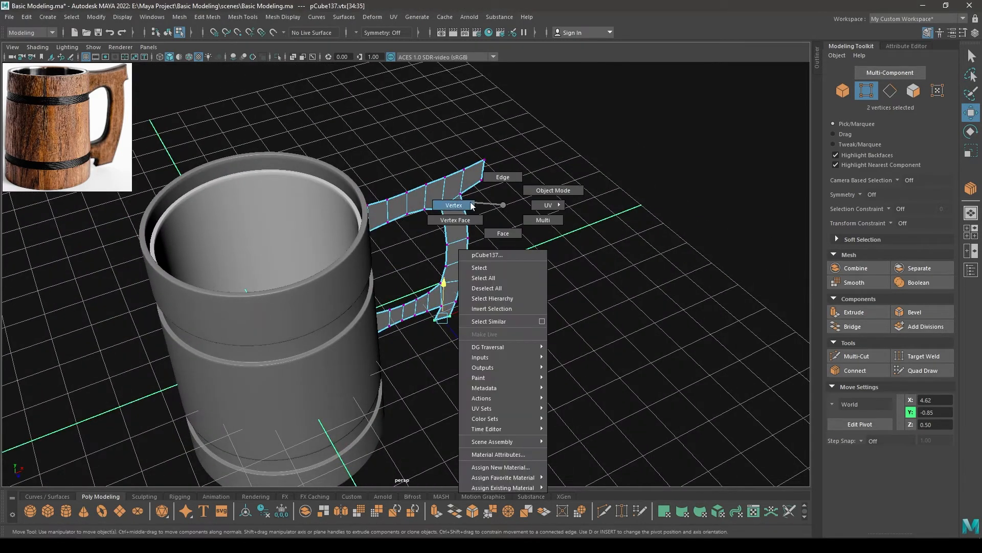
{"action": "right_click_drag", "start_coordinate": [471, 206], "coordinate": [469, 205]}
{"action": "key", "text": "space"}
{"action": "left_click_drag", "start_coordinate": [468, 205], "coordinate": [408, 208]}
{"action": "scroll", "coordinate": [454, 262], "scroll_direction": "down", "scroll_amount": 3}
{"action": "middle_click_drag", "start_coordinate": [454, 262], "coordinate": [300, 270], "text": "alt"}
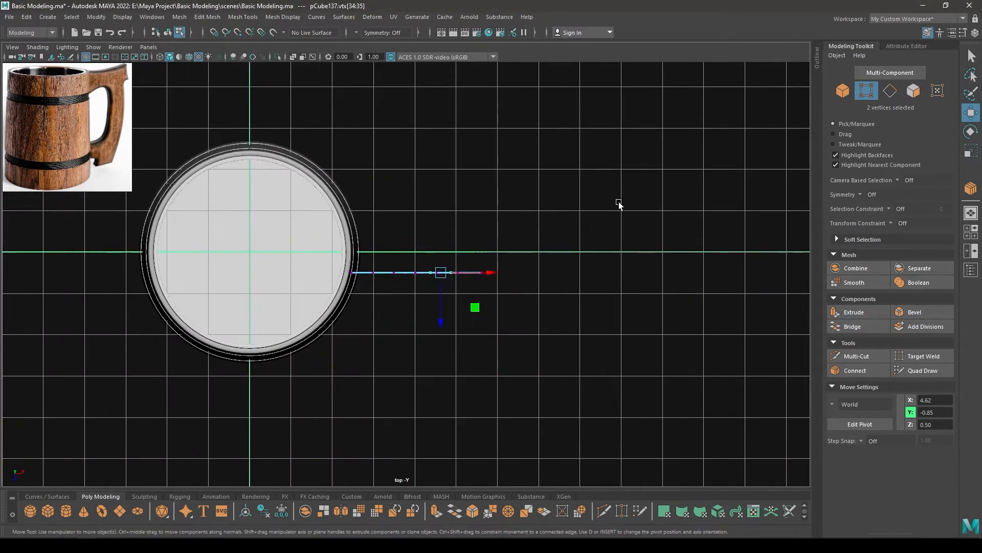
{"action": "left_click_drag", "start_coordinate": [618, 202], "coordinate": [133, 415]}
{"action": "right_click_drag", "start_coordinate": [406, 359], "coordinate": [478, 358], "text": "alt"}
{"action": "key", "text": "space"}
{"action": "left_click_drag", "start_coordinate": [473, 358], "coordinate": [470, 320]}
{"action": "left_click_drag", "start_coordinate": [445, 289], "coordinate": [494, 318], "text": "alt"}
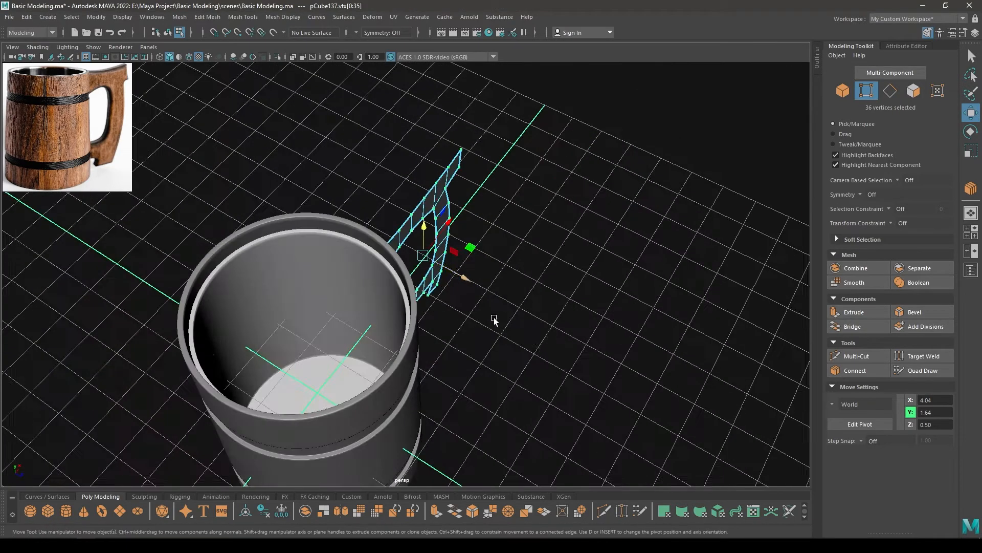
{"action": "key", "text": "r"}
{"action": "left_click", "coordinate": [461, 276]}
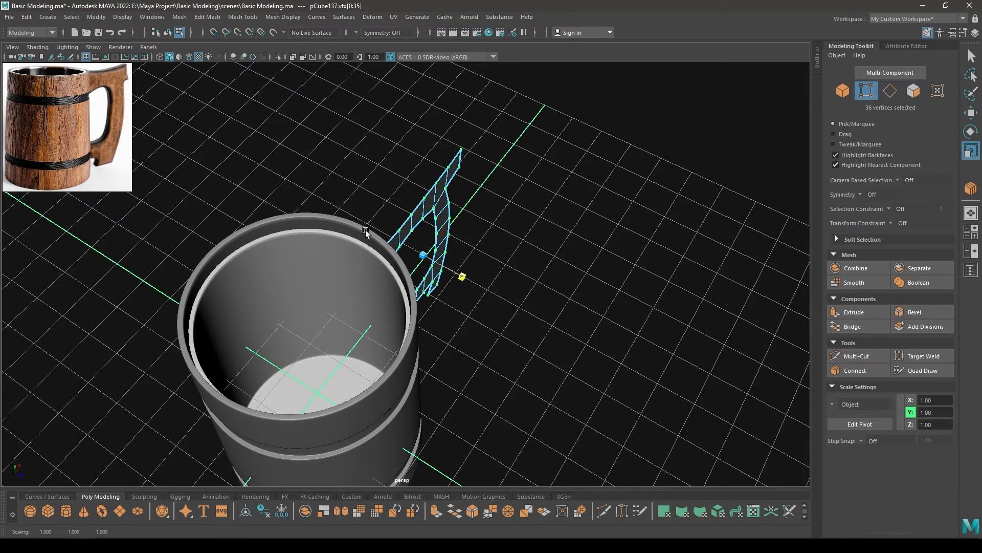
{"action": "left_click_drag", "start_coordinate": [462, 276], "coordinate": [480, 291], "text": "alt"}
{"action": "key", "text": "w"}
Extrude the whole flat handle strip to a thickness of 0.5
{"action": "right_click_drag", "start_coordinate": [480, 290], "coordinate": [595, 171]}
{"action": "left_click_drag", "start_coordinate": [594, 171], "coordinate": [484, 318], "text": "alt"}
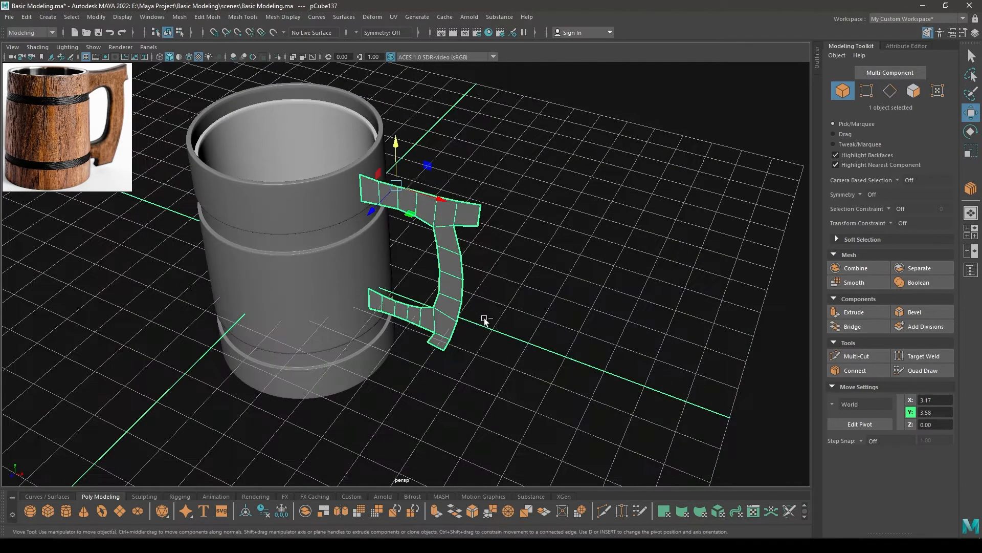
{"action": "key", "text": "ctrl+e"}
{"action": "left_click_drag", "start_coordinate": [634, 102], "coordinate": [664, 89]}
{"action": "left_click_drag", "start_coordinate": [566, 140], "coordinate": [486, 134], "text": "alt"}
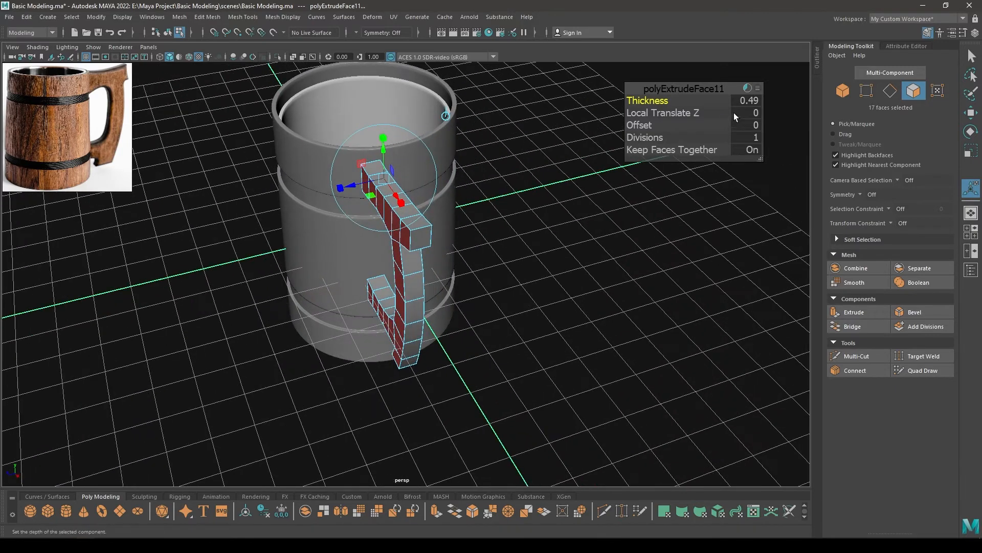
{"action": "left_click", "coordinate": [745, 102]}
{"action": "type", "text": "0.5"}
{"action": "key", "text": "Return"}
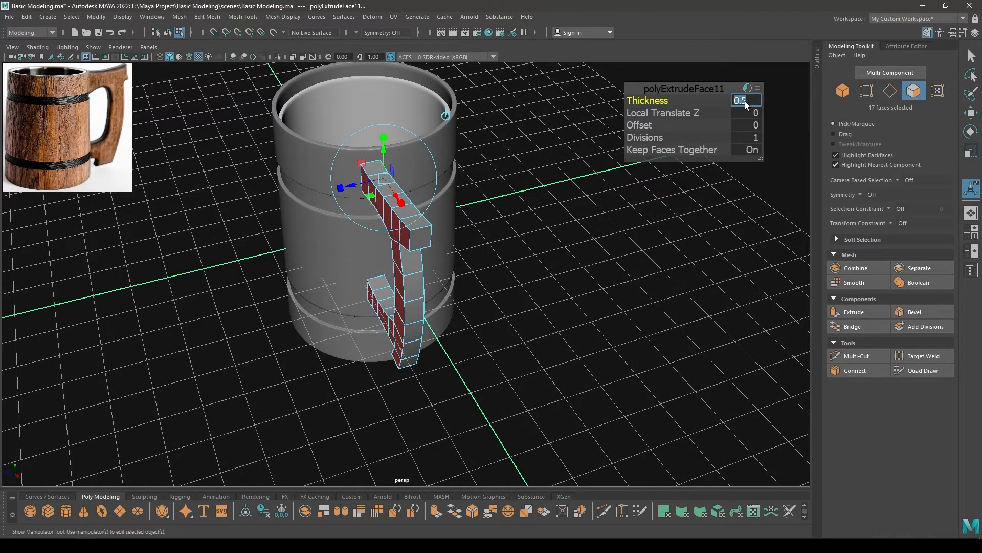
{"action": "left_click", "coordinate": [695, 88]}
{"action": "key", "text": "w"}
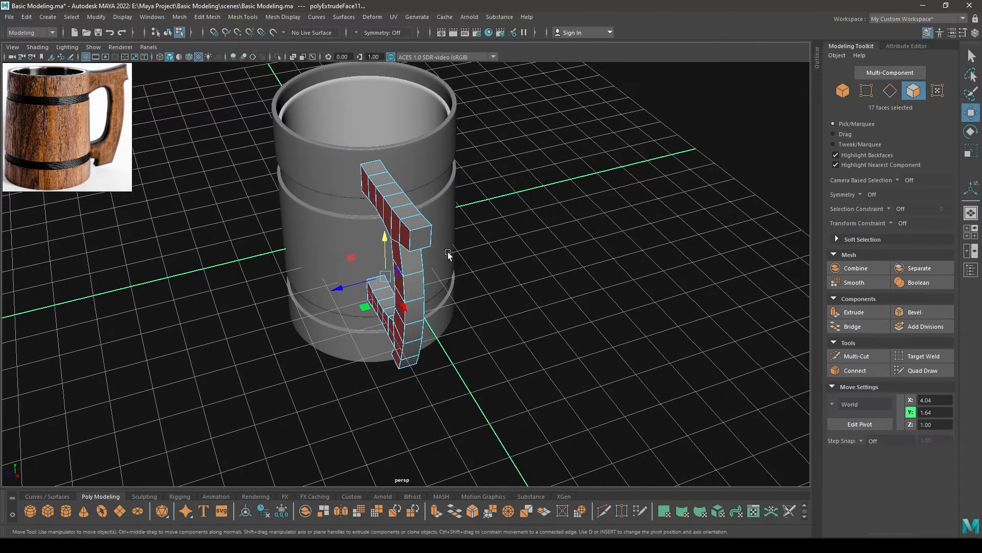
Select the outline edges on both sides of the handle's upper arm, including its end and underside edges
{"action": "left_click_drag", "start_coordinate": [450, 254], "coordinate": [601, 186], "text": "alt"}
{"action": "scroll", "coordinate": [601, 186], "scroll_direction": "up", "scroll_amount": 4}
{"action": "right_click_drag", "start_coordinate": [601, 187], "coordinate": [600, 161]}
{"action": "left_click_drag", "start_coordinate": [608, 204], "coordinate": [385, 171], "text": "alt"}
{"action": "double_click", "coordinate": [515, 147]}
{"action": "left_click", "coordinate": [510, 179], "text": "shift"}
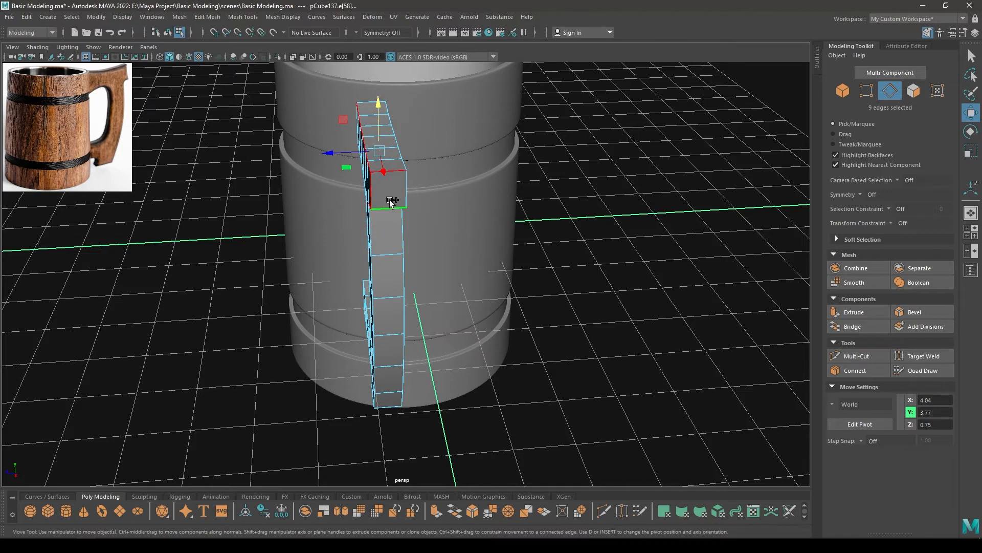
{"action": "left_click_drag", "start_coordinate": [406, 163], "coordinate": [518, 219], "text": "alt"}
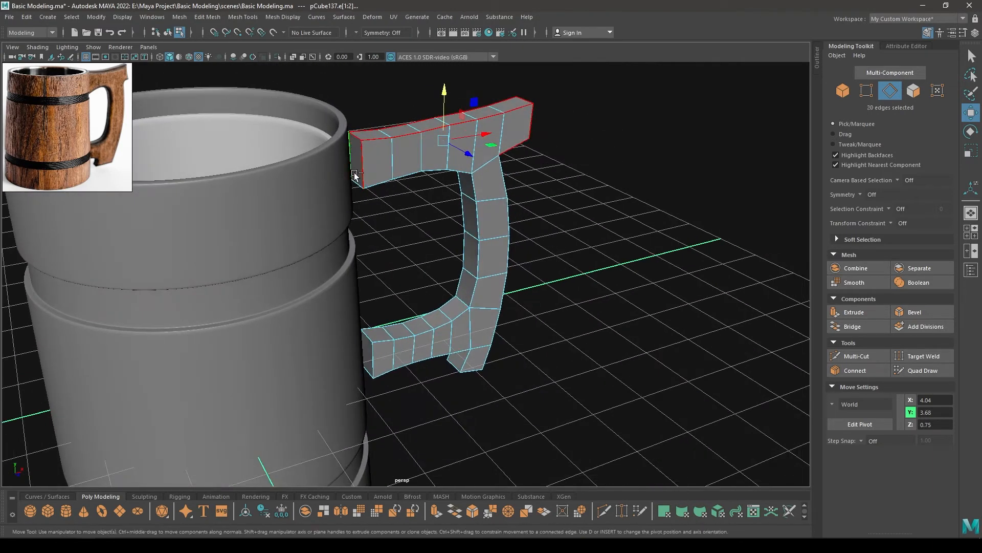
{"action": "double_click", "coordinate": [374, 185], "text": "shift"}
{"action": "left_click_drag", "start_coordinate": [374, 185], "coordinate": [438, 173], "text": "alt"}
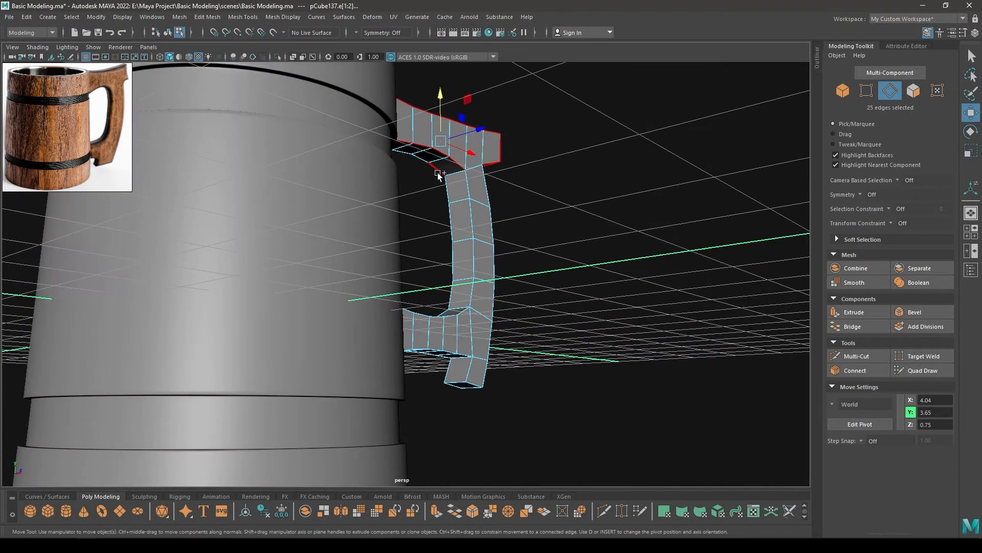
Add the inner and outer edges of the grip and the tail's bottom edges to the selection
{"action": "double_click", "coordinate": [469, 223], "text": "shift"}
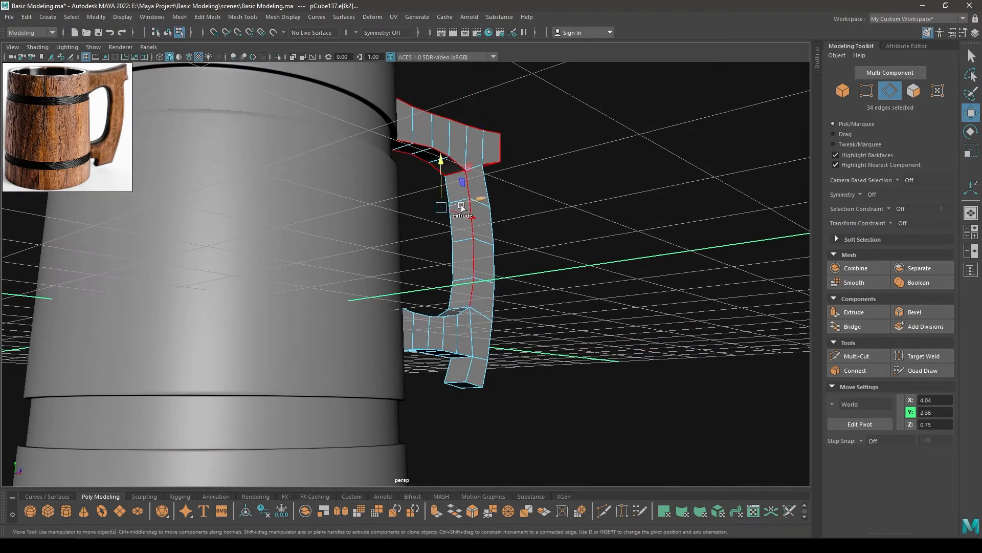
{"action": "left_click_drag", "start_coordinate": [487, 251], "coordinate": [445, 201], "text": "alt"}
{"action": "double_click", "coordinate": [460, 211], "text": "shift"}
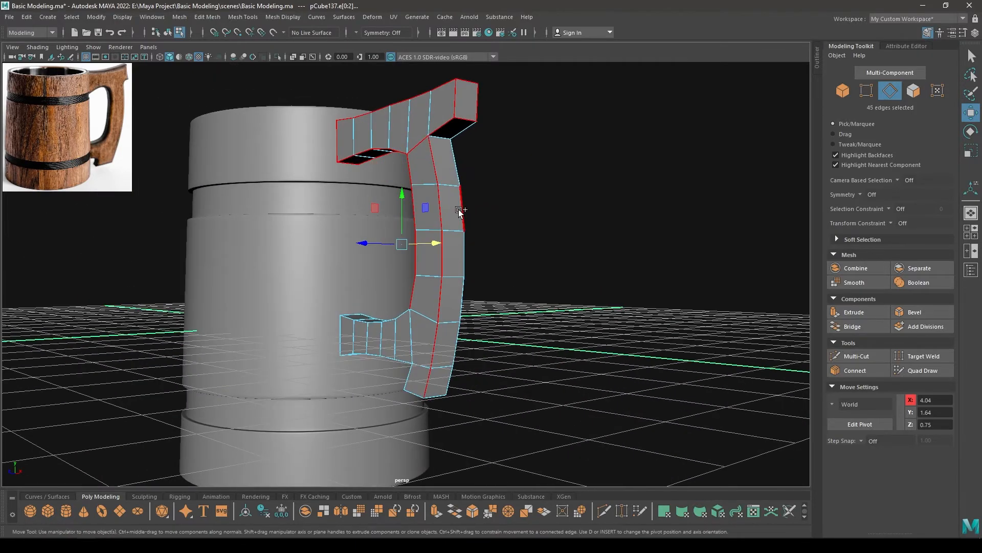
{"action": "left_click_drag", "start_coordinate": [458, 281], "coordinate": [421, 330], "text": "alt"}
{"action": "left_click_drag", "start_coordinate": [410, 379], "coordinate": [459, 349], "text": "alt"}
{"action": "left_click", "coordinate": [458, 341], "text": "ctrl"}
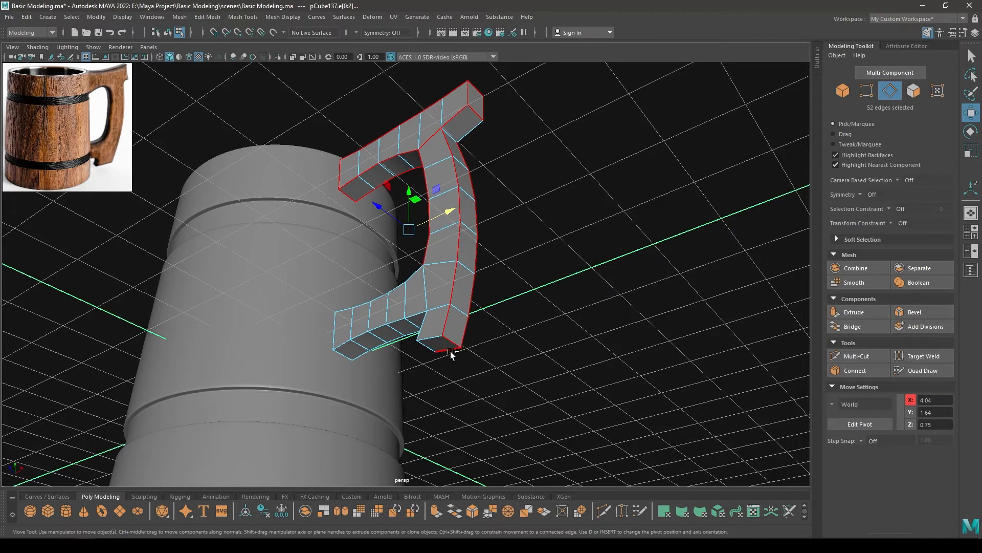
Add the lower arm's outline and end edges and the tail's remaining corner edges to the selection
{"action": "left_click_drag", "start_coordinate": [431, 341], "coordinate": [495, 368], "text": "alt"}
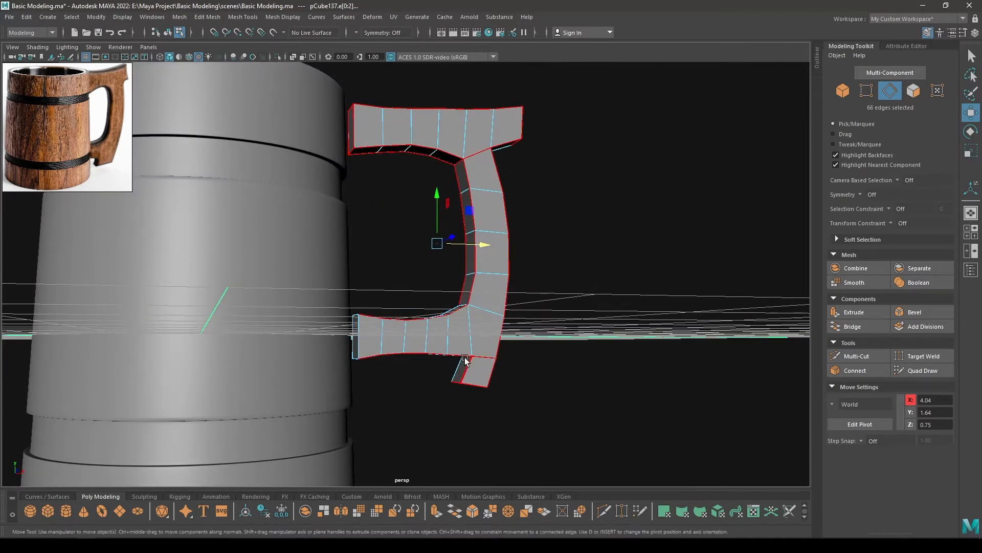
{"action": "left_click_drag", "start_coordinate": [465, 358], "coordinate": [501, 344], "text": "alt"}
{"action": "left_click", "coordinate": [475, 324], "text": "shift"}
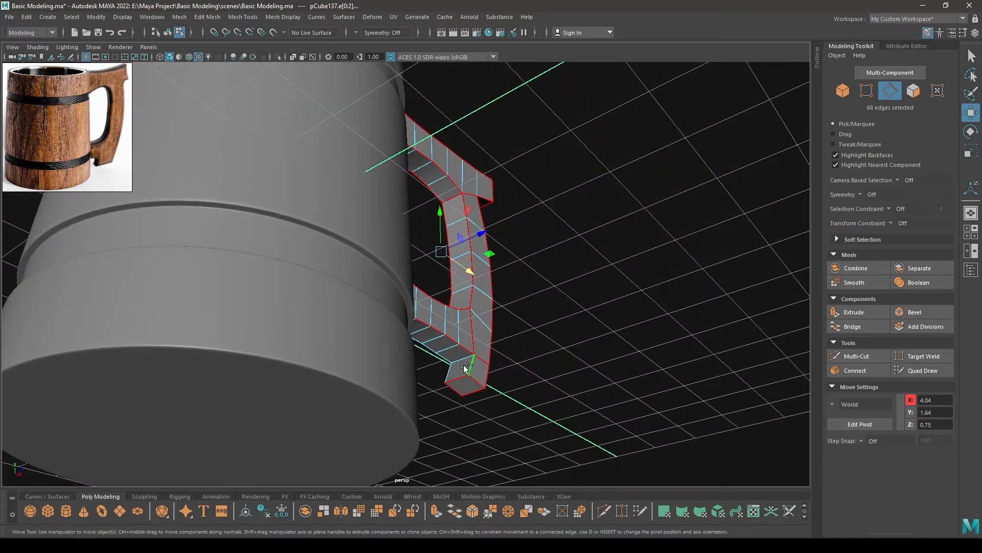
{"action": "double_click", "coordinate": [447, 359], "text": "shift"}
{"action": "left_click_drag", "start_coordinate": [447, 359], "coordinate": [425, 401], "text": "alt"}
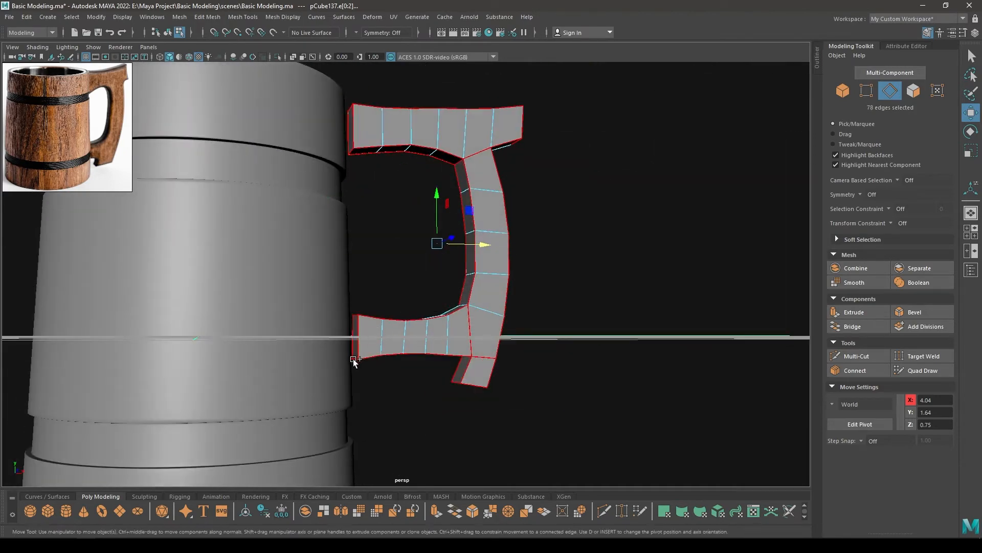
{"action": "left_click_drag", "start_coordinate": [462, 360], "coordinate": [361, 281], "text": "alt"}
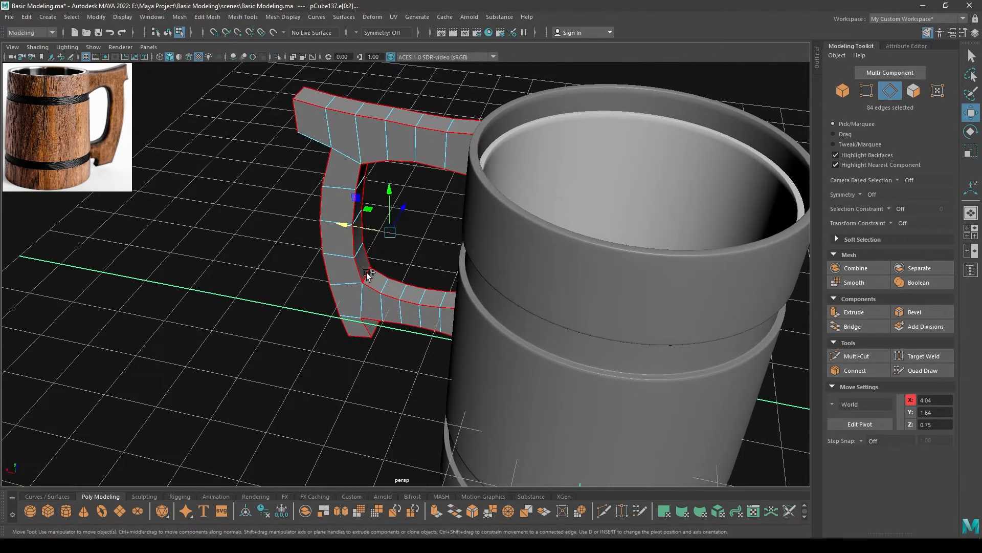
{"action": "left_click_drag", "start_coordinate": [371, 322], "coordinate": [593, 229], "text": "alt"}
Bevel the selected handle edges with a fraction of 0.4 and an increased number of segments
{"action": "mouse_move", "coordinate": [397, 173]}
{"action": "left_mouse_down", "text": "alt"}
{"action": "mouse_move", "coordinate": [371, 185]}
{"action": "mouse_move", "coordinate": [403, 164]}
{"action": "left_mouse_up", "text": "alt"}
{"action": "left_click_drag", "start_coordinate": [313, 151], "coordinate": [544, 151], "text": "alt"}
{"action": "right_click_drag", "start_coordinate": [545, 151], "coordinate": [601, 153], "text": "shift"}
{"action": "left_click_drag", "start_coordinate": [609, 162], "coordinate": [628, 134], "text": "alt"}
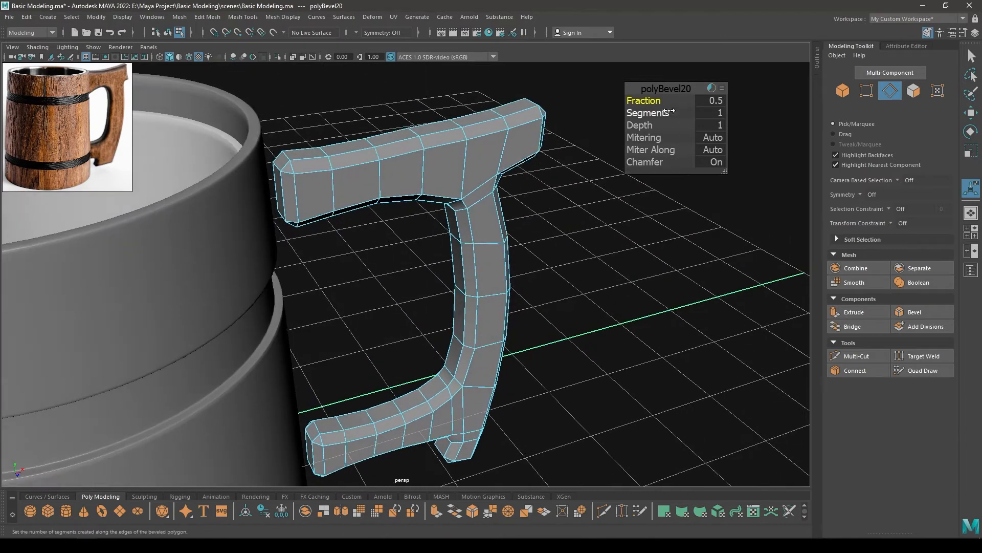
{"action": "left_click_drag", "start_coordinate": [643, 101], "coordinate": [644, 101]}
{"action": "left_click_drag", "start_coordinate": [600, 182], "coordinate": [524, 190], "text": "alt"}
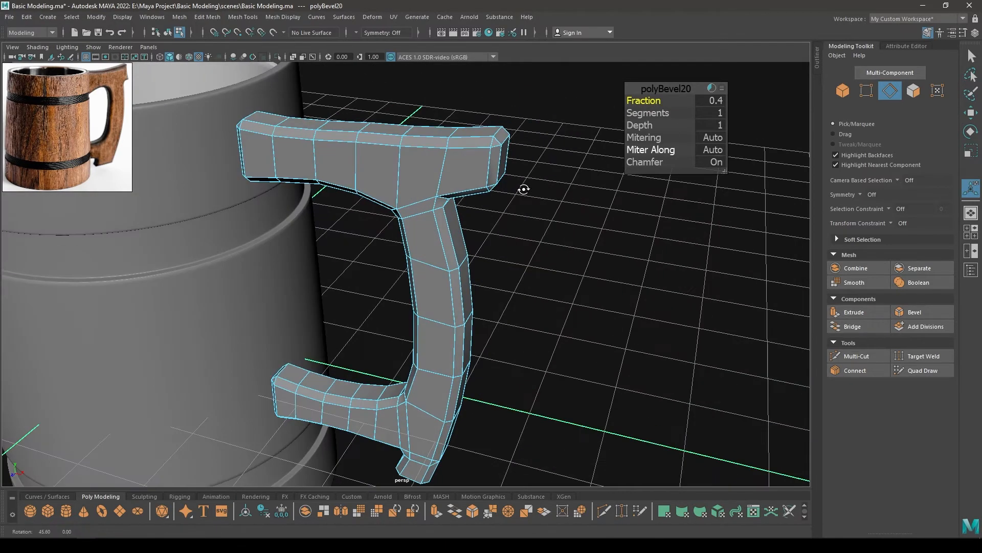
{"action": "left_click_drag", "start_coordinate": [630, 112], "coordinate": [532, 193]}
{"action": "key", "text": "w"}
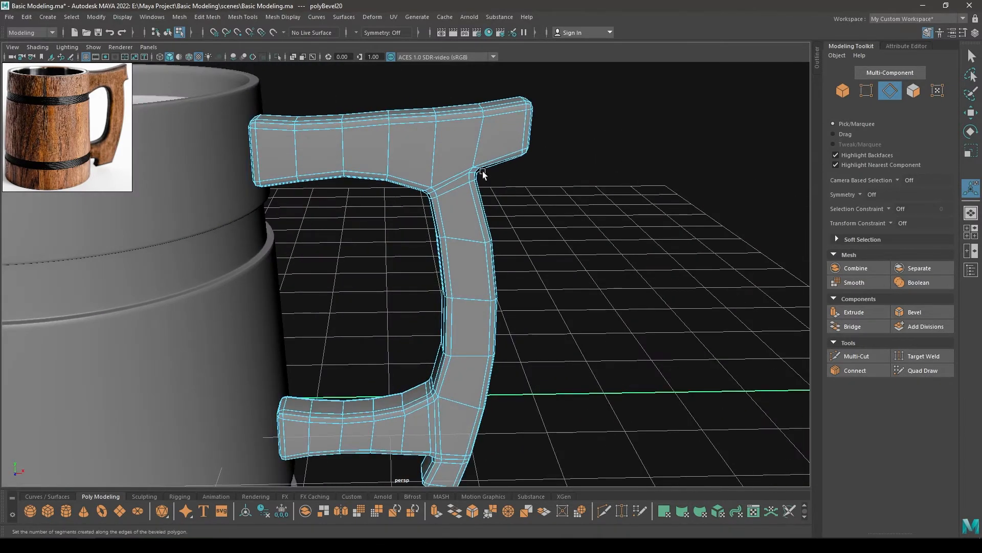
Select the whole handle object and move it toward the mug body to X 3.11
{"action": "right_click_drag", "start_coordinate": [458, 156], "coordinate": [546, 119]}
{"action": "left_click", "coordinate": [574, 196]}
{"action": "left_click_drag", "start_coordinate": [574, 196], "coordinate": [405, 243], "text": "alt"}
{"action": "left_click", "coordinate": [407, 244]}
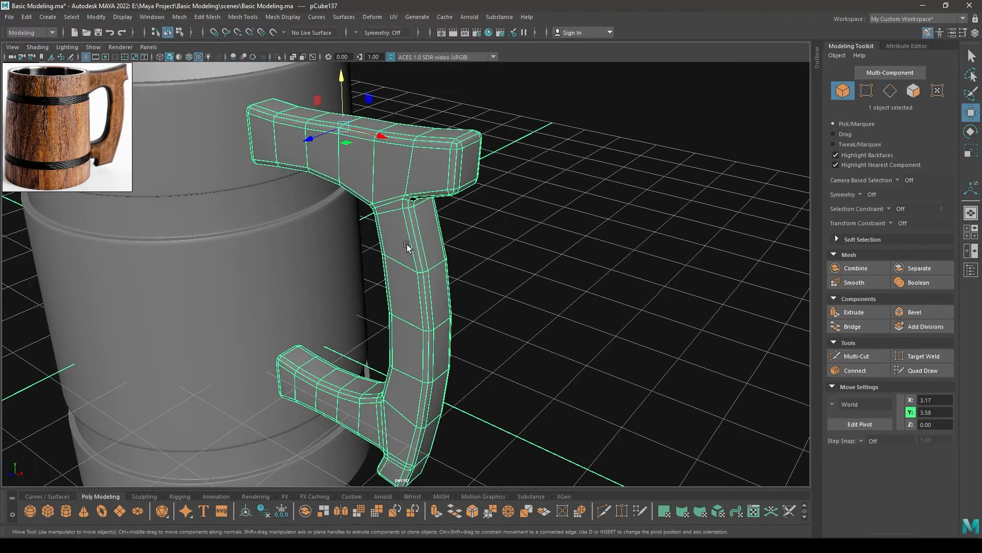
{"action": "left_click", "coordinate": [553, 231]}
{"action": "left_click_drag", "start_coordinate": [553, 231], "coordinate": [538, 262], "text": "alt"}
{"action": "key", "text": "space"}
{"action": "scroll", "coordinate": [532, 276], "scroll_direction": "down", "scroll_amount": 3}
{"action": "left_click", "coordinate": [482, 281]}
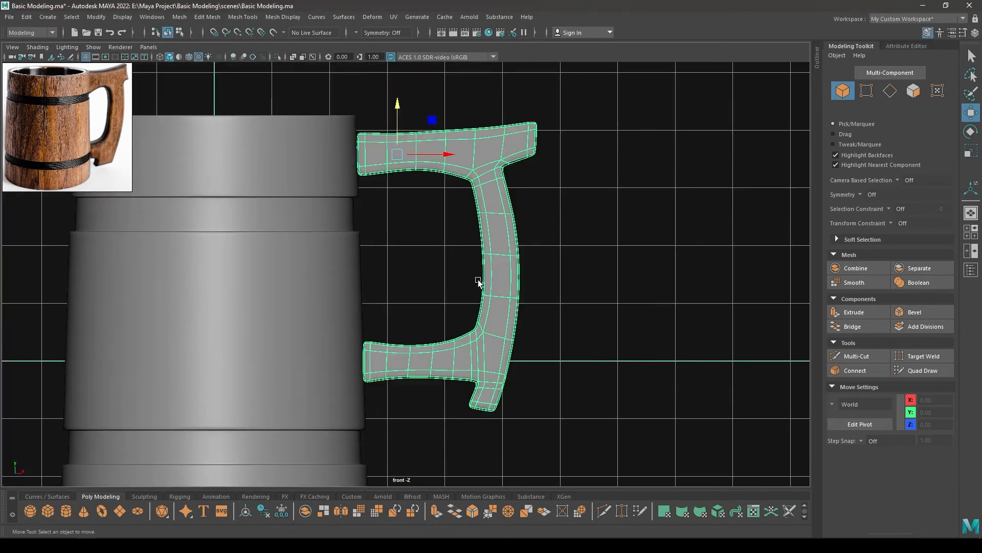
{"action": "left_click_drag", "start_coordinate": [441, 152], "coordinate": [436, 151]}
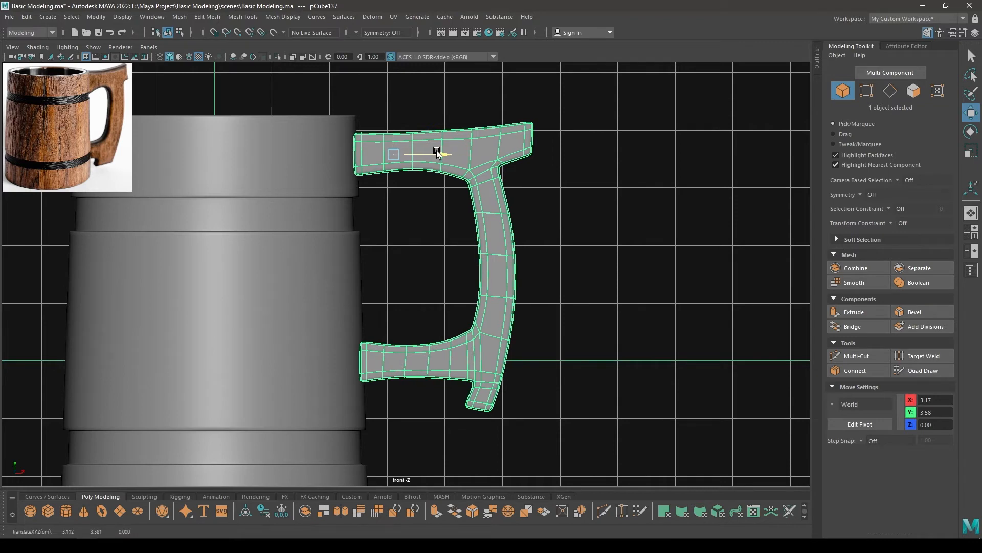
Center the handle on the mug's depth axis by moving it to Z -0.76
{"action": "key", "text": "space"}
{"action": "left_click", "coordinate": [371, 153]}
{"action": "scroll", "coordinate": [408, 293], "scroll_direction": "up", "scroll_amount": 5}
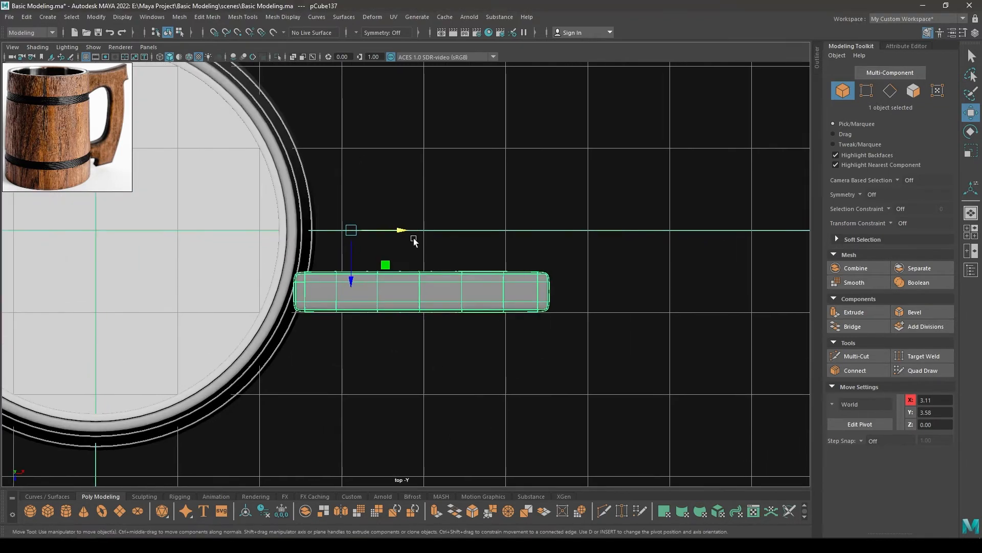
{"action": "left_click_drag", "start_coordinate": [407, 293], "coordinate": [370, 189]}
Lower the handle to Y 3.26 and adjust its distance from the mug body to X 3.13
{"action": "key", "text": "space"}
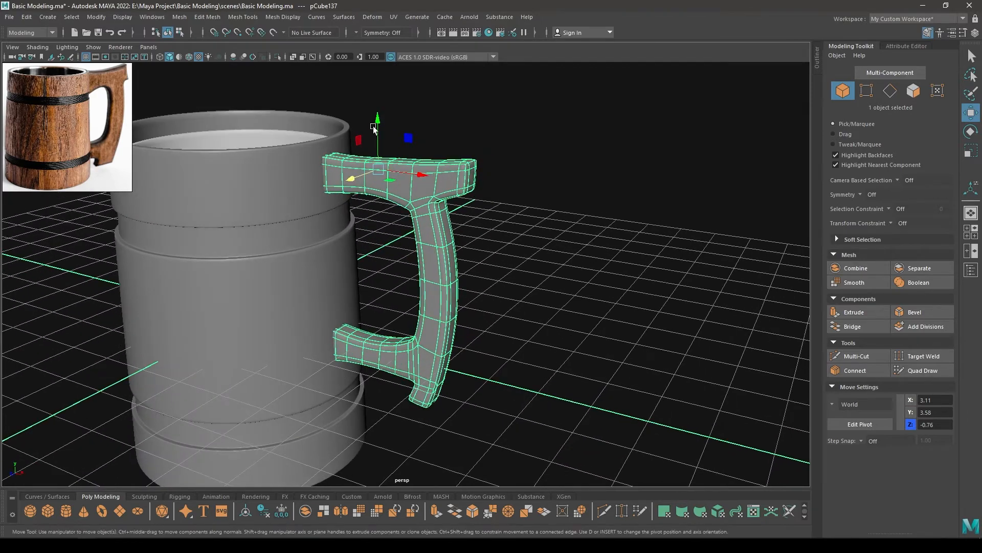
{"action": "left_click_drag", "start_coordinate": [374, 130], "coordinate": [402, 192]}
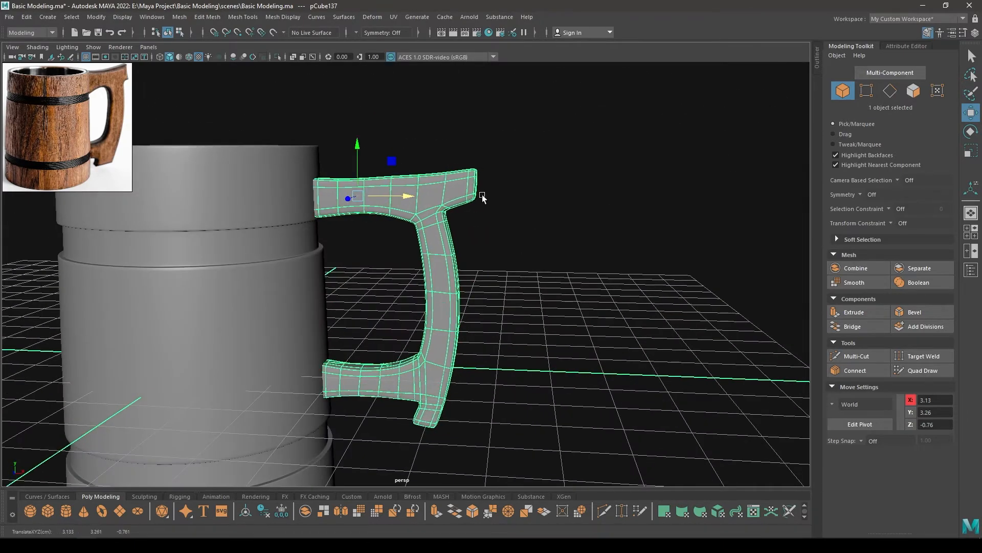
{"action": "left_click", "coordinate": [484, 197]}
{"action": "scroll", "coordinate": [473, 203], "scroll_direction": "down", "scroll_amount": 3}
{"action": "left_click_drag", "start_coordinate": [473, 201], "coordinate": [499, 333], "text": "alt"}
Apply a Lattice deformer to the handle and set its T Divisions to 2
{"action": "key", "text": "space"}
{"action": "key", "text": "space"}
{"action": "scroll", "coordinate": [480, 293], "scroll_direction": "up", "scroll_amount": 3}
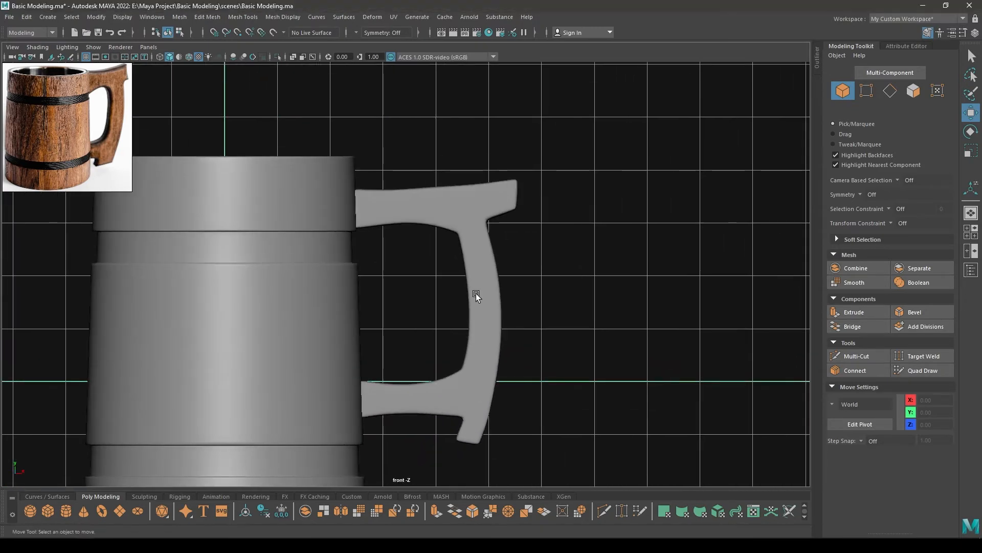
{"action": "left_click", "coordinate": [476, 293]}
{"action": "left_click", "coordinate": [372, 17]}
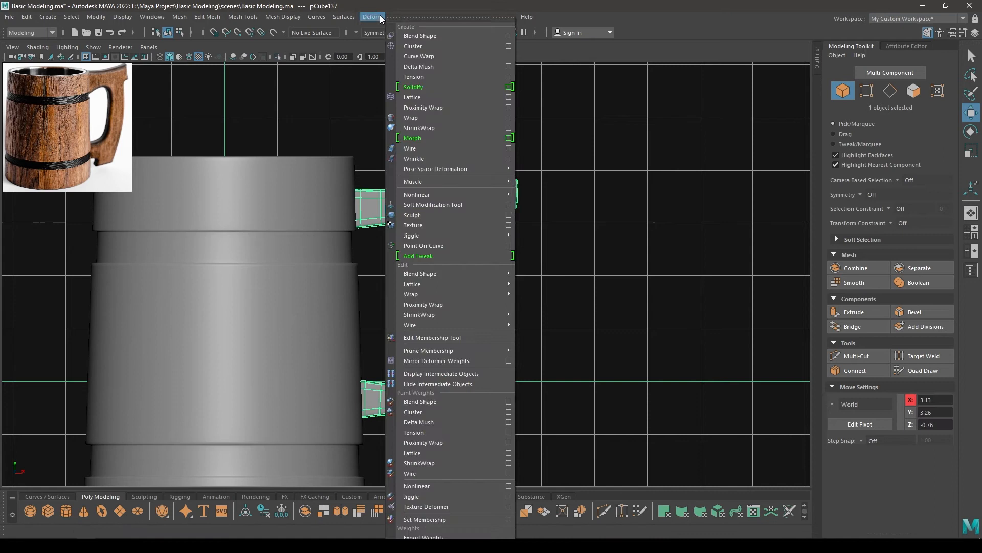
{"action": "left_click", "coordinate": [414, 98]}
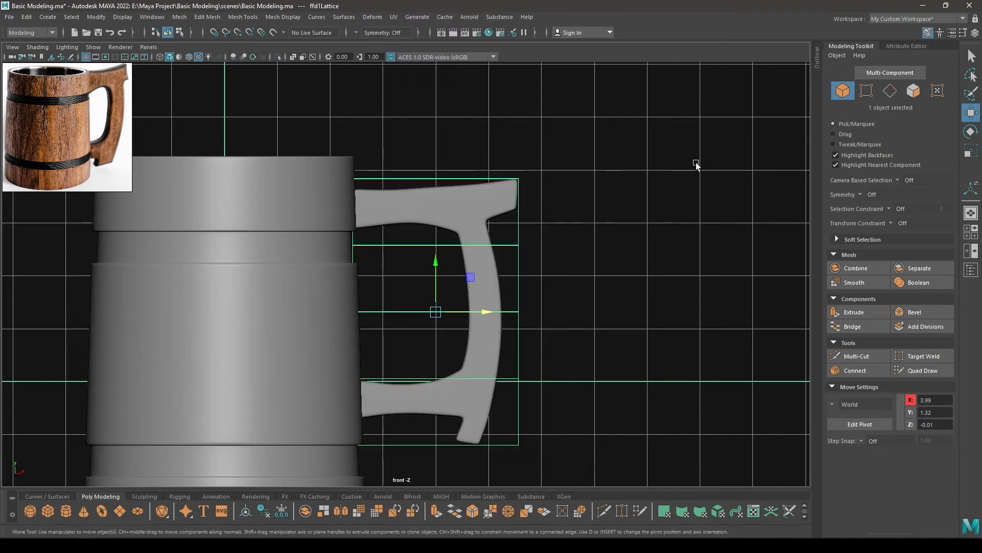
{"action": "left_click", "coordinate": [890, 46]}
{"action": "left_click", "coordinate": [794, 74]}
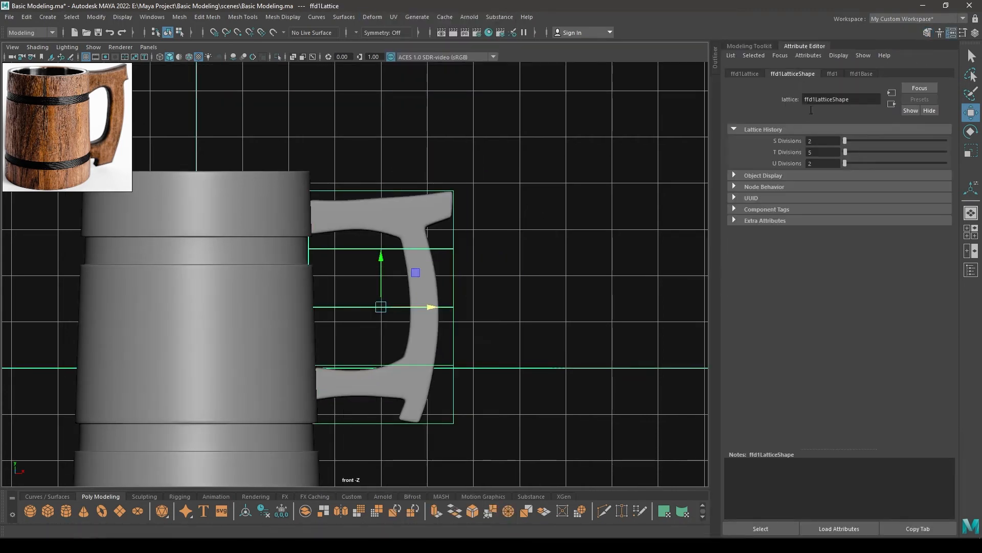
{"action": "key", "text": "Return"}
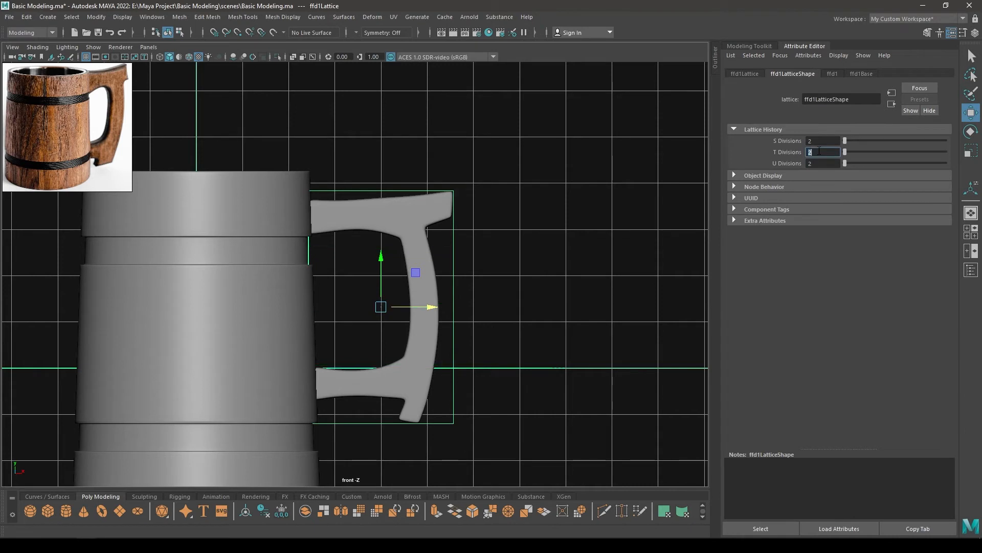
Move the lattice's outer points toward the mug to about X 5.14 to narrow the handle
{"action": "right_click_drag", "start_coordinate": [507, 166], "coordinate": [496, 145]}
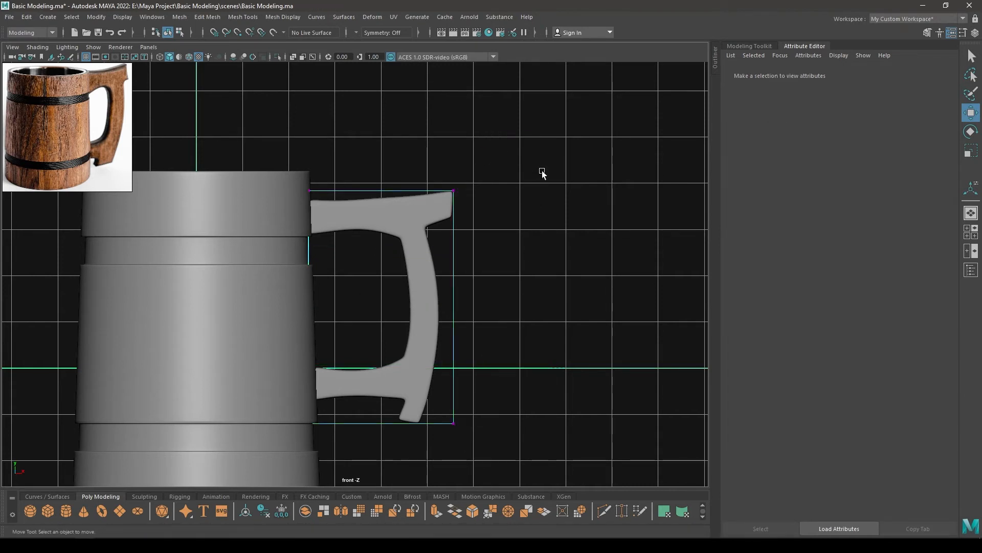
{"action": "left_click_drag", "start_coordinate": [542, 151], "coordinate": [407, 451]}
{"action": "left_click_drag", "start_coordinate": [505, 310], "coordinate": [485, 310]}
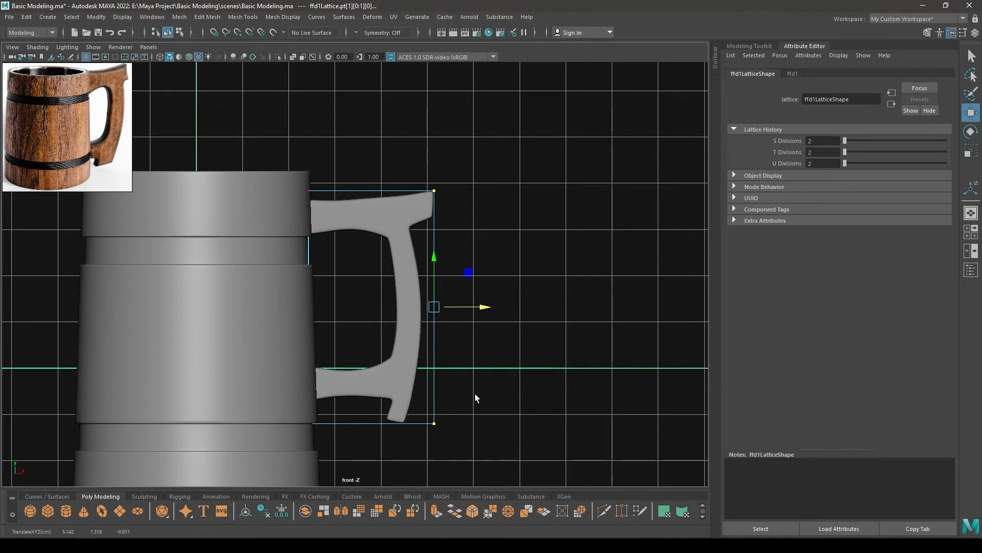
Stretch the handle vertically by moving the lattice's bottom points to about Y -1.61 and its top points to about Y 4.15
{"action": "left_click_drag", "start_coordinate": [475, 399], "coordinate": [312, 454]}
{"action": "mouse_move", "coordinate": [367, 371]}
{"action": "left_mouse_down"}
{"action": "mouse_move", "coordinate": [366, 399]}
{"action": "mouse_move", "coordinate": [367, 389]}
{"action": "left_mouse_up"}
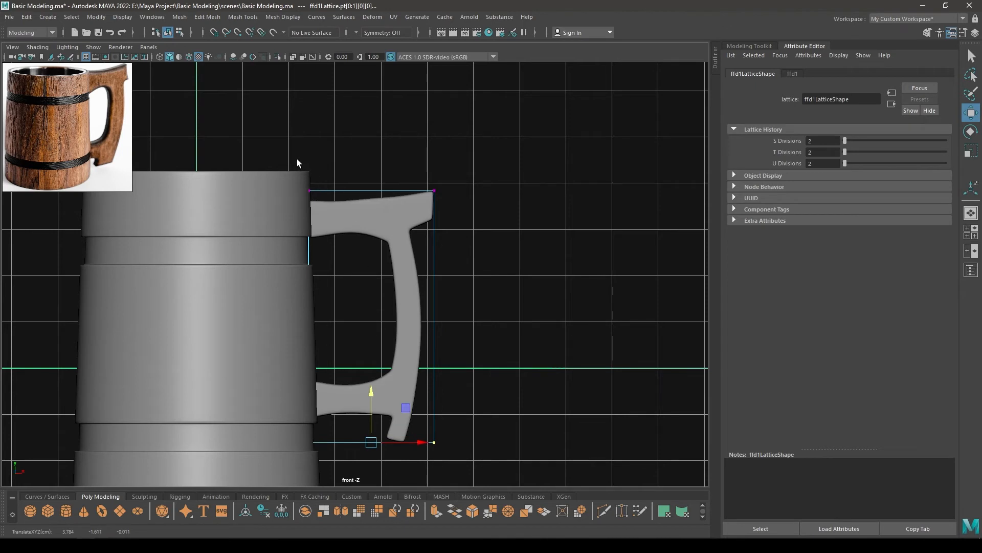
{"action": "left_click_drag", "start_coordinate": [297, 158], "coordinate": [445, 202]}
{"action": "left_click_drag", "start_coordinate": [372, 144], "coordinate": [371, 129]}
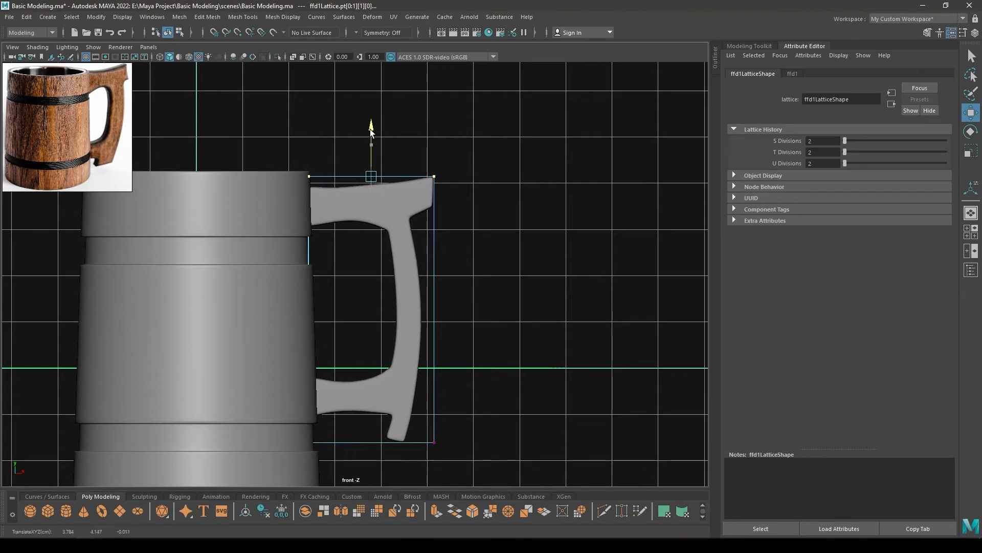
Delete the handle's construction history to bake in the lattice deformation
{"action": "left_click", "coordinate": [404, 203]}
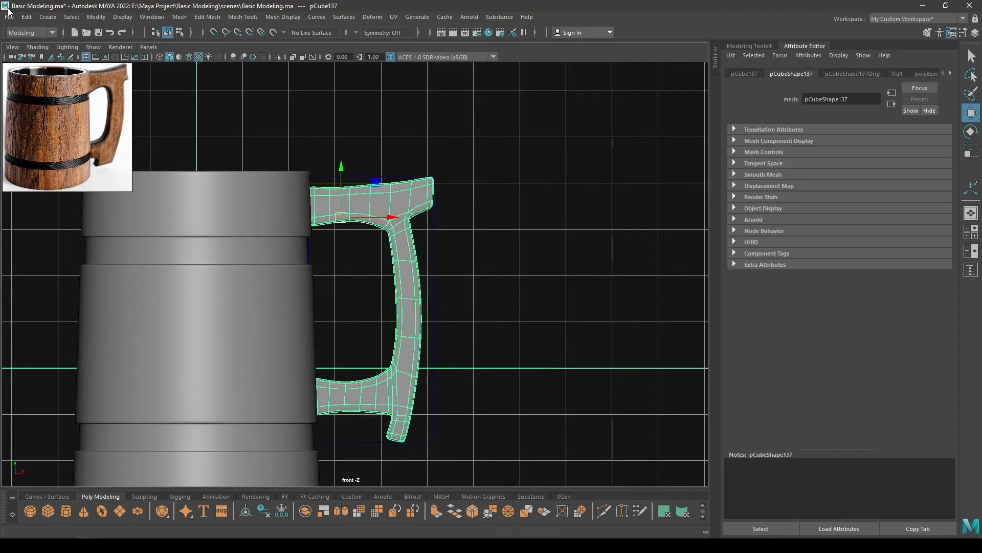
{"action": "left_click", "coordinate": [26, 17]}
{"action": "mouse_move", "coordinate": [76, 137]}
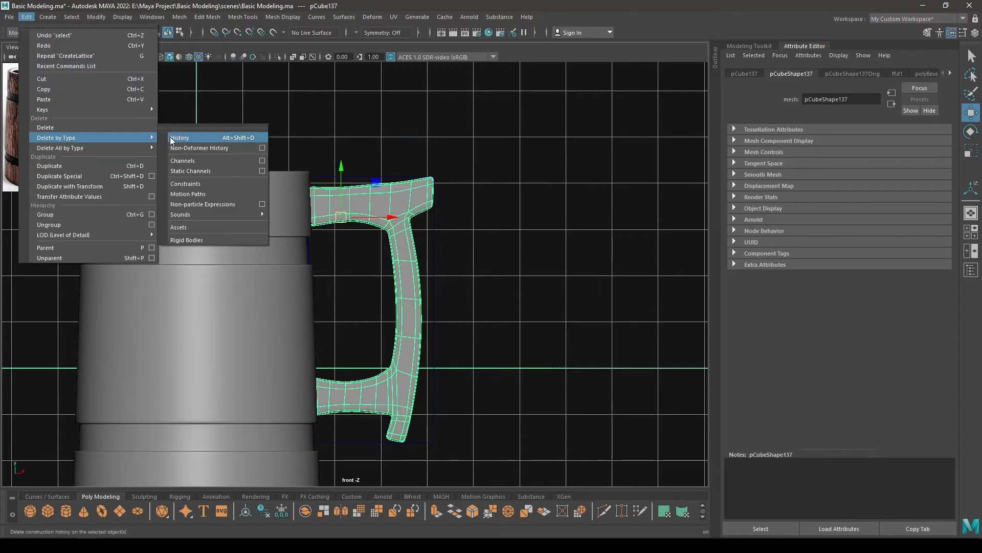
{"action": "left_click", "coordinate": [194, 137]}
Raise the underside vertices of the handle's upper arm at the inner grip corner and just beside it
{"action": "scroll", "coordinate": [461, 263], "scroll_direction": "up", "scroll_amount": 5}
{"action": "scroll", "coordinate": [452, 348], "scroll_direction": "down", "scroll_amount": 4}
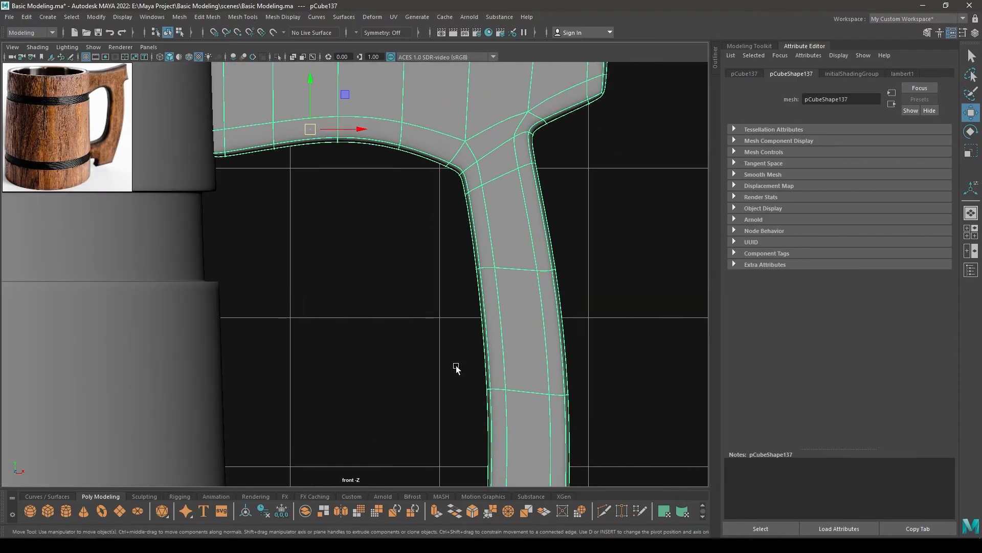
{"action": "right_click_drag", "start_coordinate": [480, 192], "coordinate": [426, 165]}
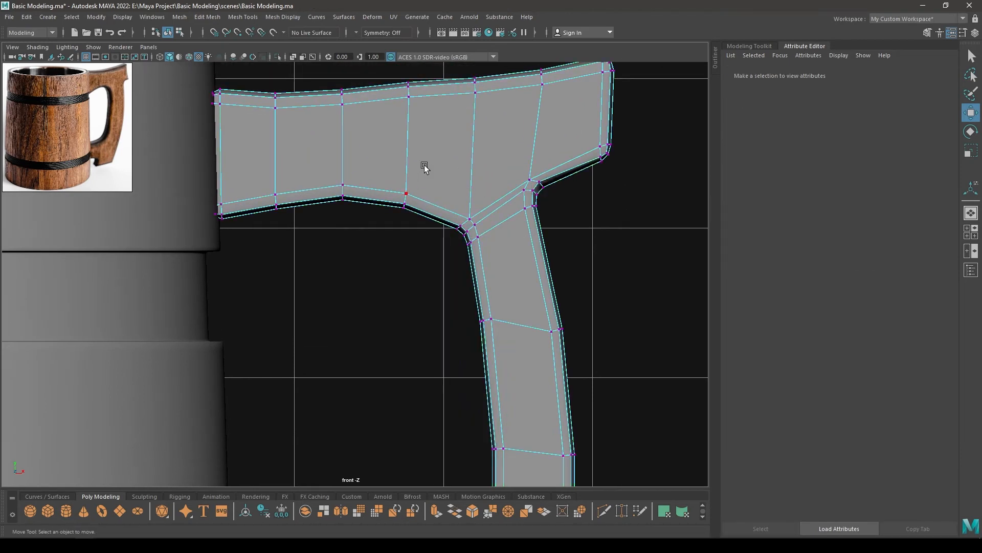
{"action": "scroll", "coordinate": [468, 257], "scroll_direction": "up", "scroll_amount": 2}
{"action": "left_click_drag", "start_coordinate": [384, 182], "coordinate": [427, 215]}
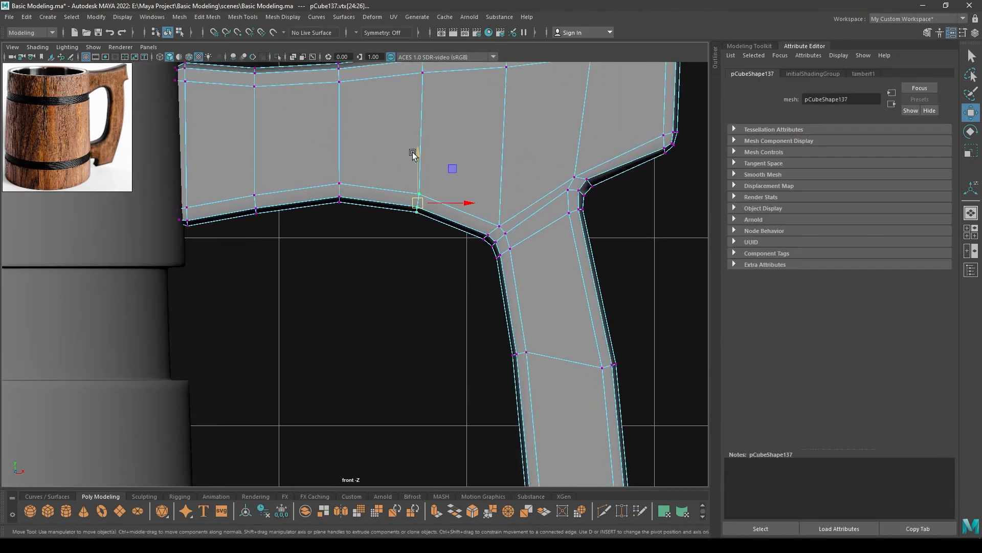
{"action": "left_click_drag", "start_coordinate": [417, 152], "coordinate": [419, 132]}
{"action": "left_click_drag", "start_coordinate": [543, 216], "coordinate": [477, 298]}
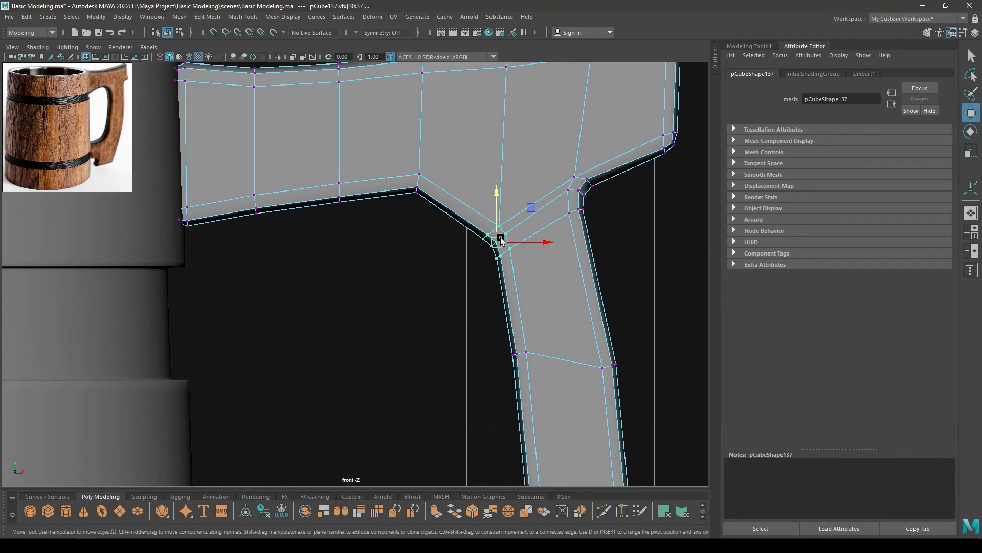
{"action": "left_click_drag", "start_coordinate": [501, 240], "coordinate": [504, 202]}
Lower the upper arm's underside vertices on the side toward the mug body so the arm flares there
{"action": "left_click_drag", "start_coordinate": [315, 159], "coordinate": [364, 233]}
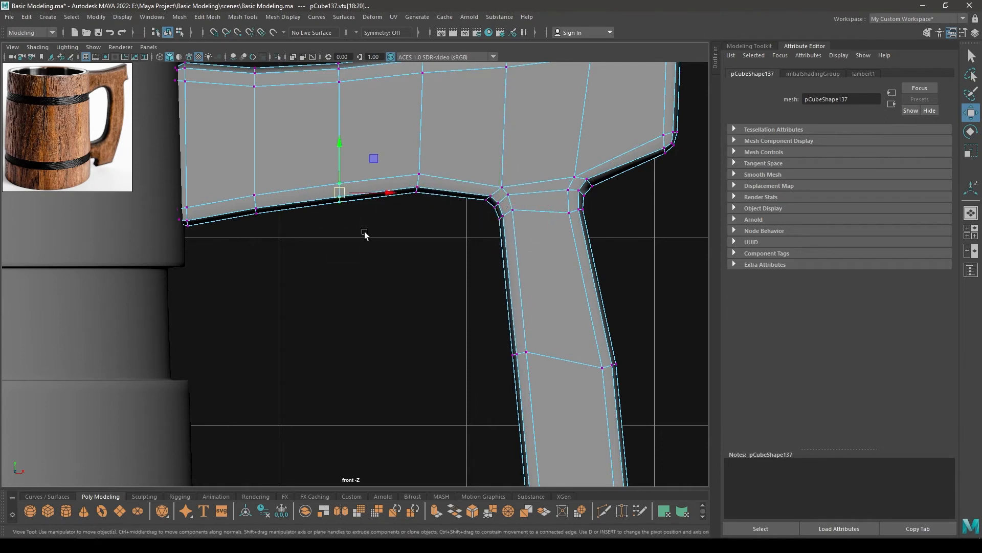
{"action": "left_click_drag", "start_coordinate": [339, 198], "coordinate": [340, 214]}
{"action": "left_click_drag", "start_coordinate": [241, 177], "coordinate": [257, 232]}
{"action": "left_click_drag", "start_coordinate": [201, 198], "coordinate": [159, 228]}
{"action": "left_click_drag", "start_coordinate": [176, 171], "coordinate": [177, 190]}
Raise the middle underside vertices of the upper arm to form an arch between the mug and the grip
{"action": "left_click_drag", "start_coordinate": [289, 174], "coordinate": [367, 251]}
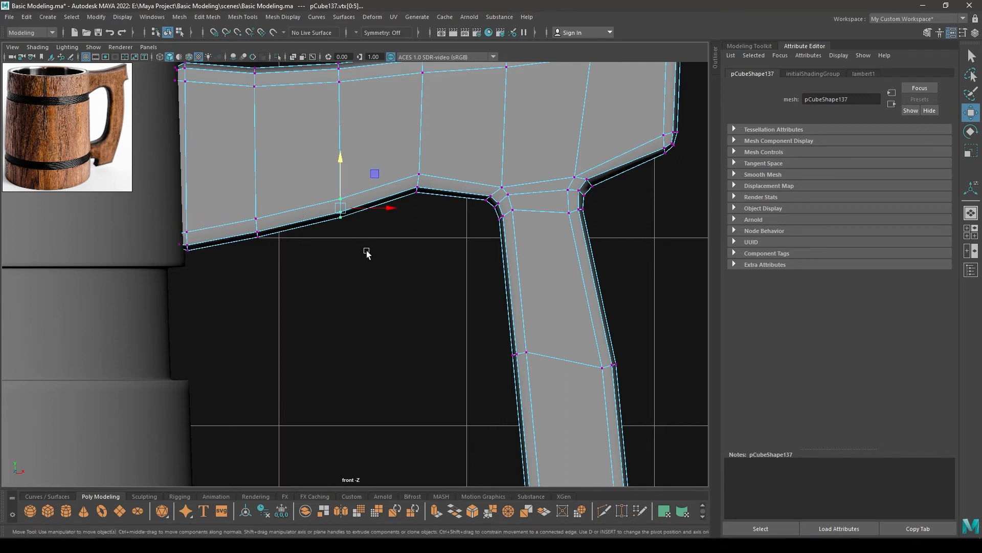
{"action": "left_click_drag", "start_coordinate": [336, 168], "coordinate": [338, 149]}
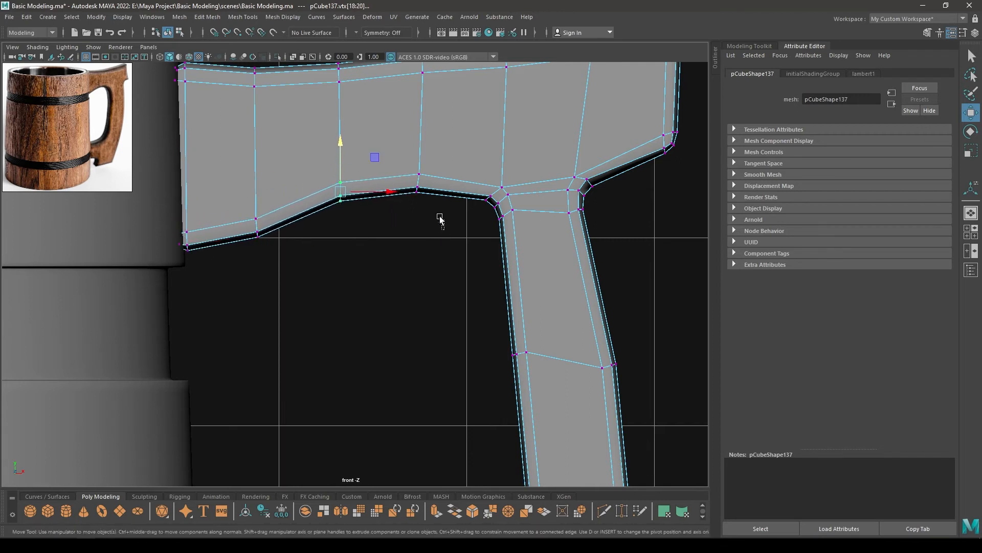
{"action": "left_click_drag", "start_coordinate": [441, 219], "coordinate": [418, 127]}
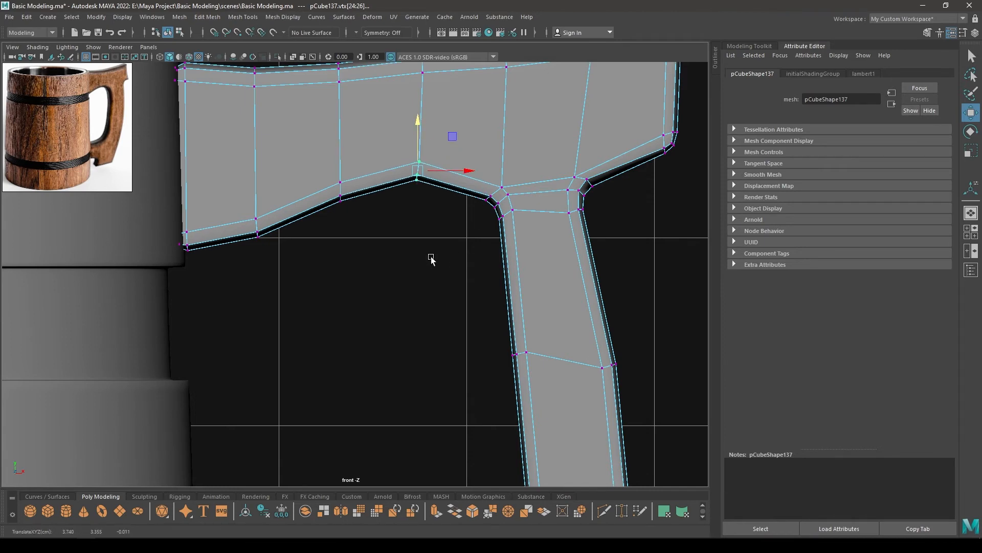
{"action": "left_click_drag", "start_coordinate": [305, 247], "coordinate": [257, 163]}
Return the handle to object mode in the perspective view, check its shape and save the scene
{"action": "scroll", "coordinate": [323, 209], "scroll_direction": "down", "scroll_amount": 8}
{"action": "middle_click_drag", "start_coordinate": [439, 251], "coordinate": [435, 145], "text": "alt"}
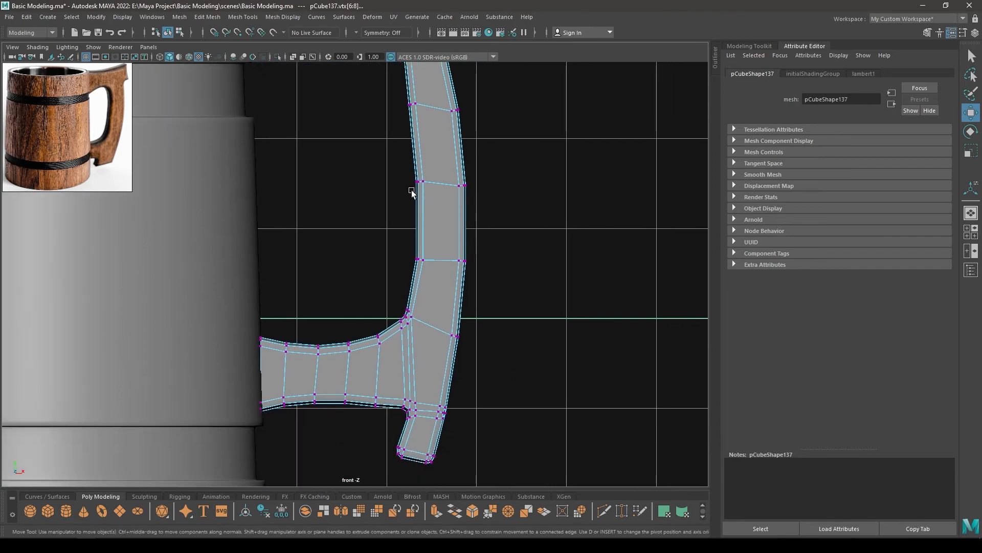
{"action": "scroll", "coordinate": [410, 189], "scroll_direction": "up", "scroll_amount": 1}
{"action": "middle_click_drag", "start_coordinate": [424, 224], "coordinate": [419, 193], "text": "alt"}
{"action": "middle_click_drag", "start_coordinate": [459, 220], "coordinate": [453, 269], "text": "alt"}
{"action": "scroll", "coordinate": [439, 252], "scroll_direction": "down", "scroll_amount": 2}
{"action": "key", "text": "space"}
{"action": "left_click_drag", "start_coordinate": [411, 235], "coordinate": [410, 203]}
{"action": "left_click_drag", "start_coordinate": [420, 225], "coordinate": [422, 249], "text": "alt"}
{"action": "right_click_drag", "start_coordinate": [364, 256], "coordinate": [453, 245]}
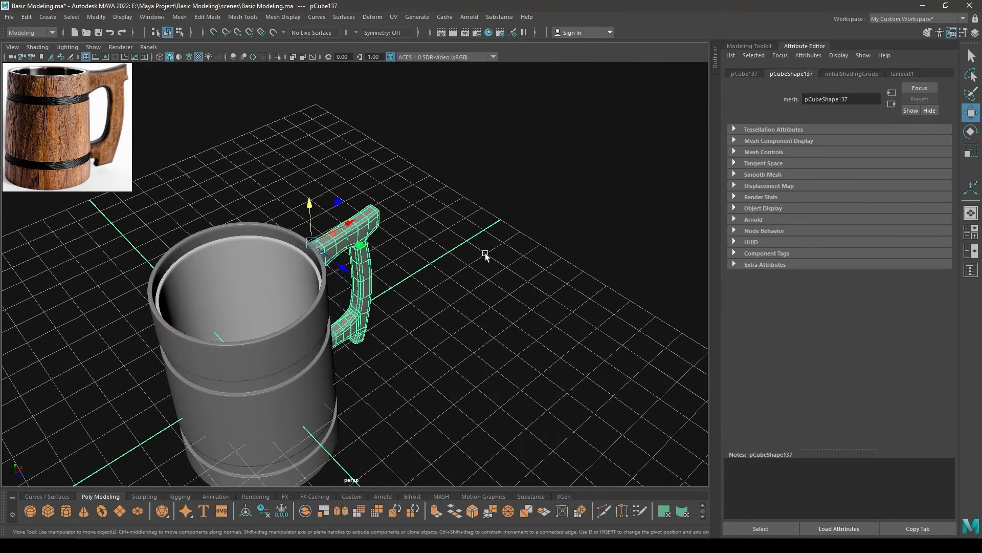
{"action": "left_click", "coordinate": [486, 254]}
{"action": "left_click_drag", "start_coordinate": [485, 255], "coordinate": [398, 425], "text": "alt"}
{"action": "scroll", "coordinate": [352, 408], "scroll_direction": "up", "scroll_amount": 4}
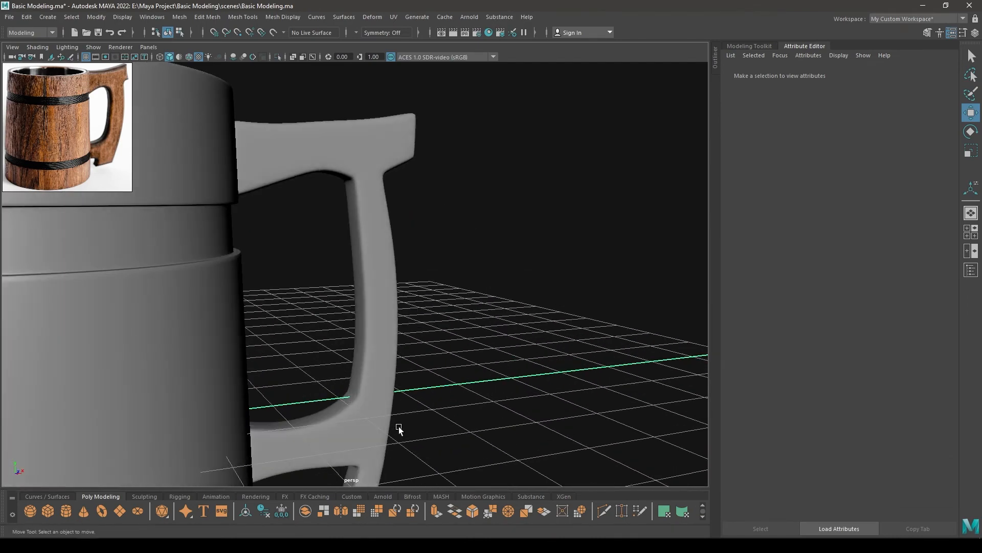
{"action": "key", "text": "ctrl+s"}
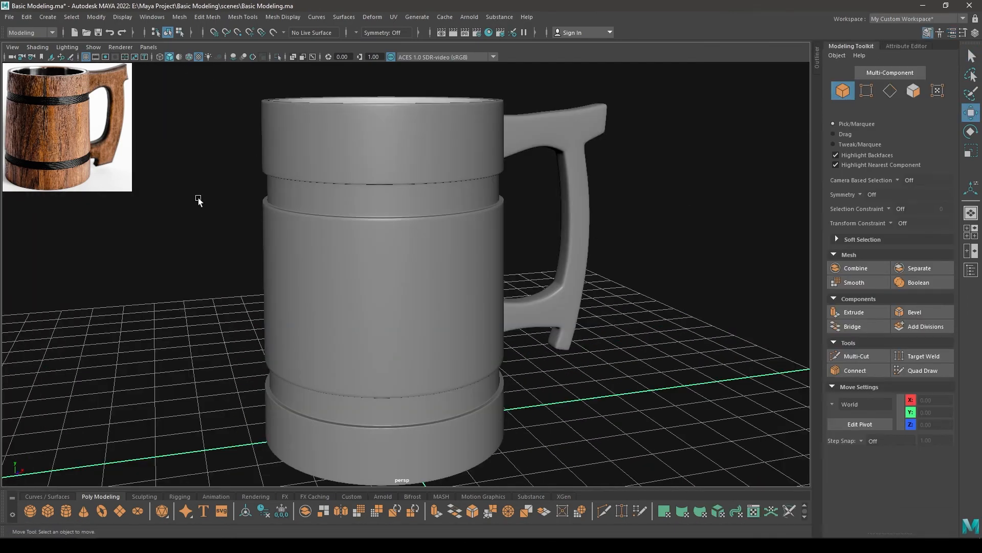
Turn off smooth preview on the mug body and switch it to face selection
{"action": "left_click", "coordinate": [412, 287]}
{"action": "key", "text": "1"}
{"action": "scroll", "coordinate": [423, 296], "scroll_direction": "up", "scroll_amount": 2}
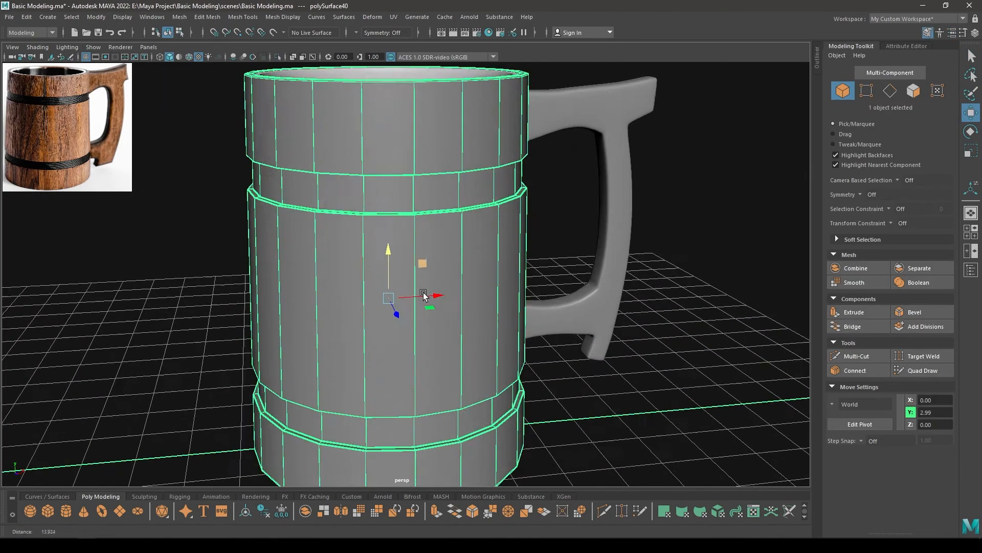
{"action": "left_click_drag", "start_coordinate": [423, 296], "coordinate": [393, 323], "text": "alt"}
{"action": "scroll", "coordinate": [393, 323], "scroll_direction": "up", "scroll_amount": 2}
{"action": "right_click", "coordinate": [364, 209]}
{"action": "right_click_drag", "start_coordinate": [364, 209], "coordinate": [364, 241]}
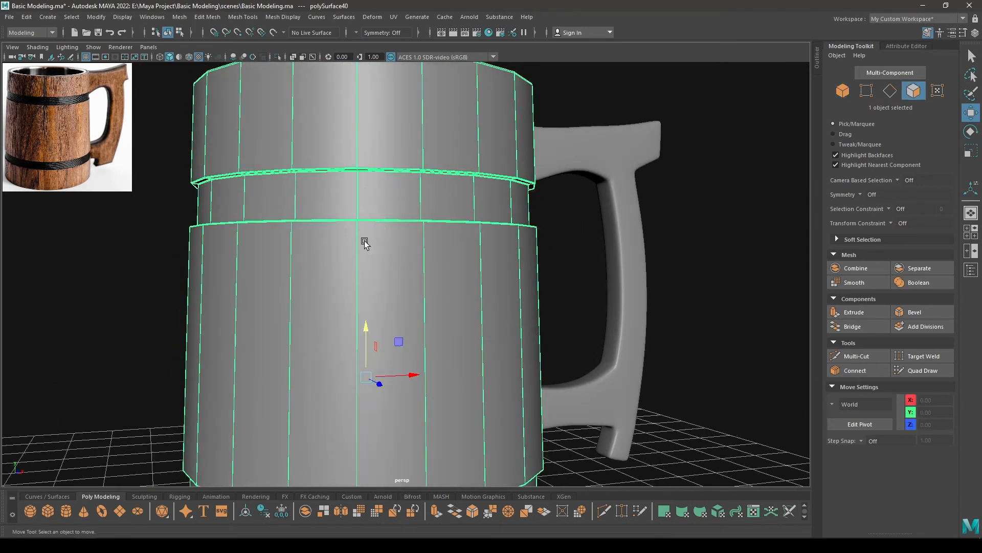
Select the complete rings of faces in both the upper and lower recessed bands of the mug body
{"action": "left_click_drag", "start_coordinate": [365, 241], "coordinate": [350, 236], "text": "alt"}
{"action": "left_click", "coordinate": [364, 209]}
{"action": "double_click", "coordinate": [320, 203], "text": "shift"}
{"action": "scroll", "coordinate": [391, 236], "scroll_direction": "down", "scroll_amount": 1}
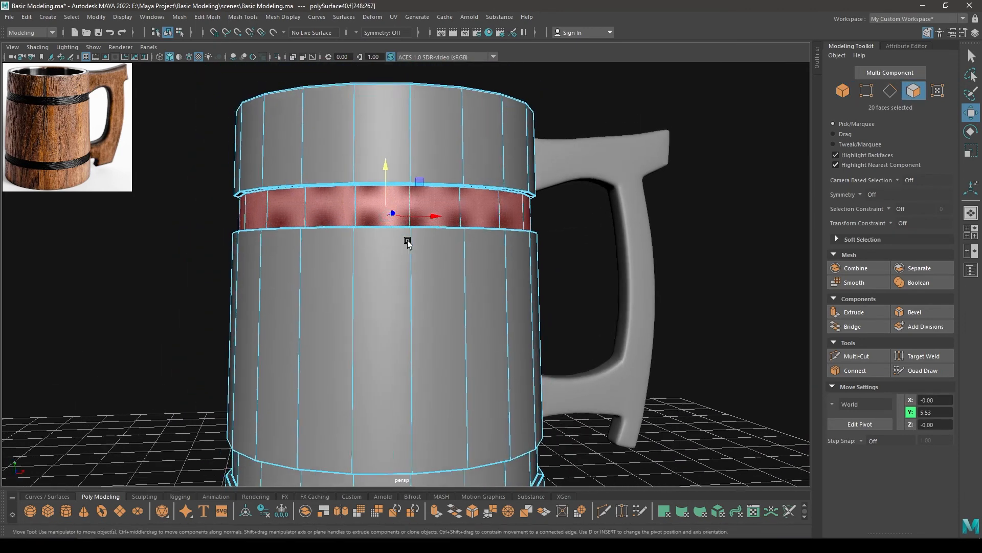
{"action": "middle_click_drag", "start_coordinate": [408, 241], "coordinate": [402, 77], "text": "alt"}
{"action": "left_click", "coordinate": [386, 226], "text": "shift"}
{"action": "double_click", "coordinate": [431, 226], "text": "shift"}
{"action": "left_click_drag", "start_coordinate": [432, 226], "coordinate": [444, 210], "text": "alt"}
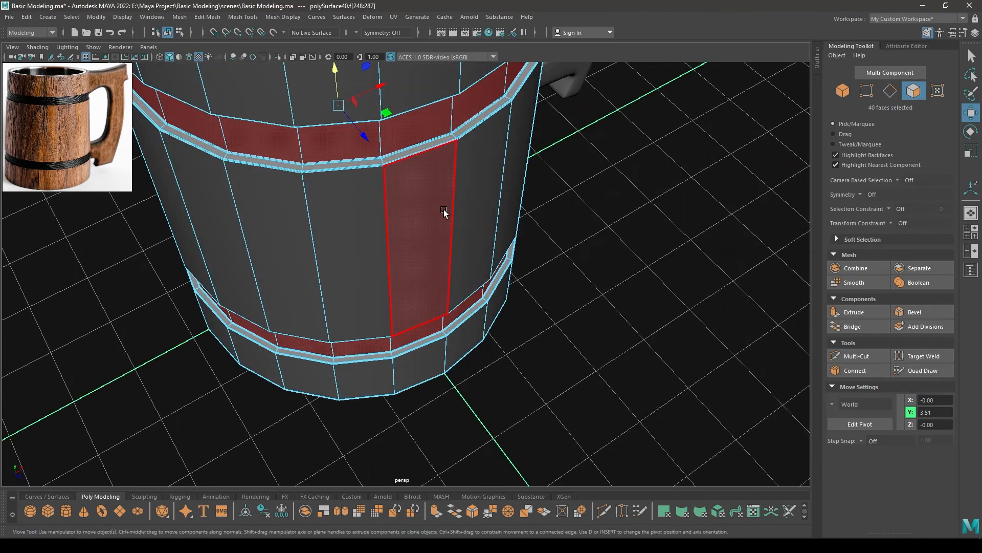
Detach the selected band faces into separate objects and select the body pieces around them
{"action": "right_click_drag", "start_coordinate": [450, 196], "coordinate": [453, 316], "text": "shift"}
{"action": "mouse_move", "coordinate": [434, 401]}
{"action": "right_mouse_down"}
{"action": "mouse_move", "coordinate": [434, 375]}
{"action": "mouse_move", "coordinate": [434, 383]}
{"action": "right_mouse_up"}
{"action": "key", "text": "w"}
{"action": "right_click_drag", "start_coordinate": [440, 261], "coordinate": [486, 223]}
{"action": "left_click_drag", "start_coordinate": [583, 220], "coordinate": [576, 167], "text": "alt"}
{"action": "left_click", "coordinate": [437, 287]}
{"action": "left_click_drag", "start_coordinate": [478, 320], "coordinate": [470, 277], "text": "alt"}
{"action": "middle_click_drag", "start_coordinate": [469, 276], "coordinate": [525, 428], "text": "alt"}
{"action": "left_click", "coordinate": [459, 168], "text": "shift"}
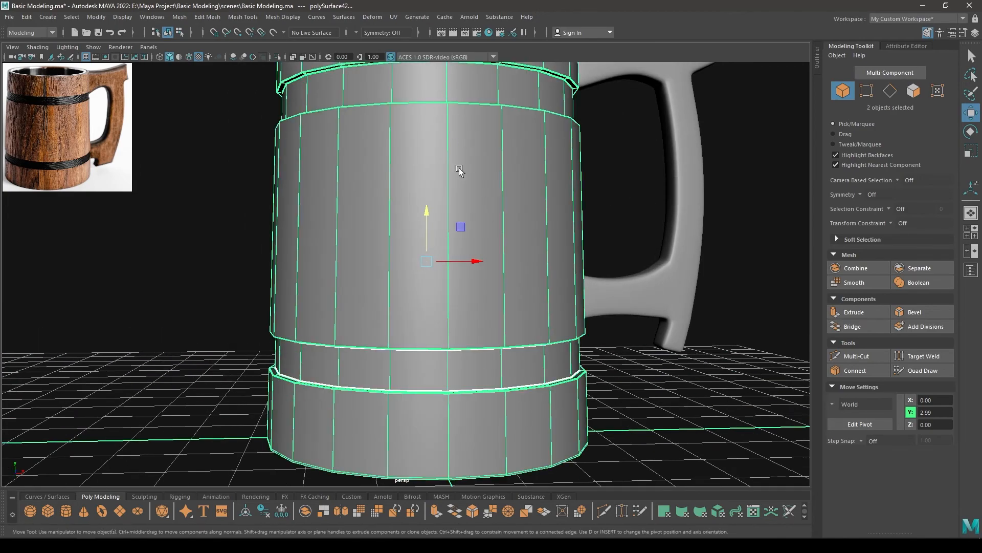
{"action": "left_click_drag", "start_coordinate": [459, 168], "coordinate": [483, 179], "text": "alt"}
Select the upper and lower band rings and combine them into one mesh
{"action": "scroll", "coordinate": [462, 136], "scroll_direction": "down", "scroll_amount": 5}
{"action": "left_click_drag", "start_coordinate": [397, 266], "coordinate": [358, 231], "text": "alt"}
{"action": "left_click_drag", "start_coordinate": [431, 470], "coordinate": [408, 39]}
{"action": "left_click_drag", "start_coordinate": [407, 217], "coordinate": [417, 255], "text": "alt"}
{"action": "left_click", "coordinate": [402, 294], "text": "shift"}
{"action": "left_click_drag", "start_coordinate": [396, 210], "coordinate": [417, 182], "text": "alt"}
{"action": "left_click", "coordinate": [387, 121], "text": "shift"}
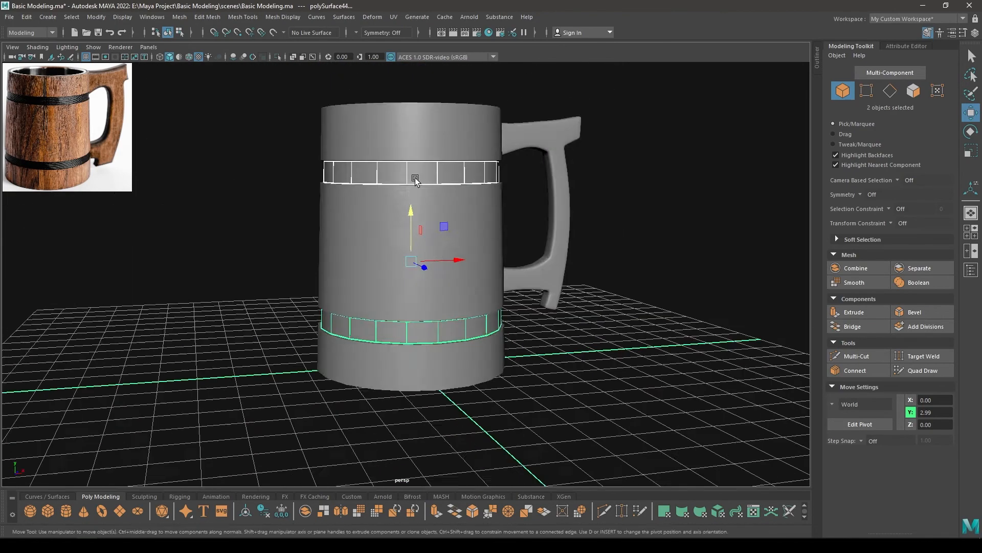
{"action": "scroll", "coordinate": [451, 297], "scroll_direction": "up", "scroll_amount": 4}
{"action": "right_click", "coordinate": [414, 211], "text": "shift"}
{"action": "left_click", "coordinate": [403, 427]}
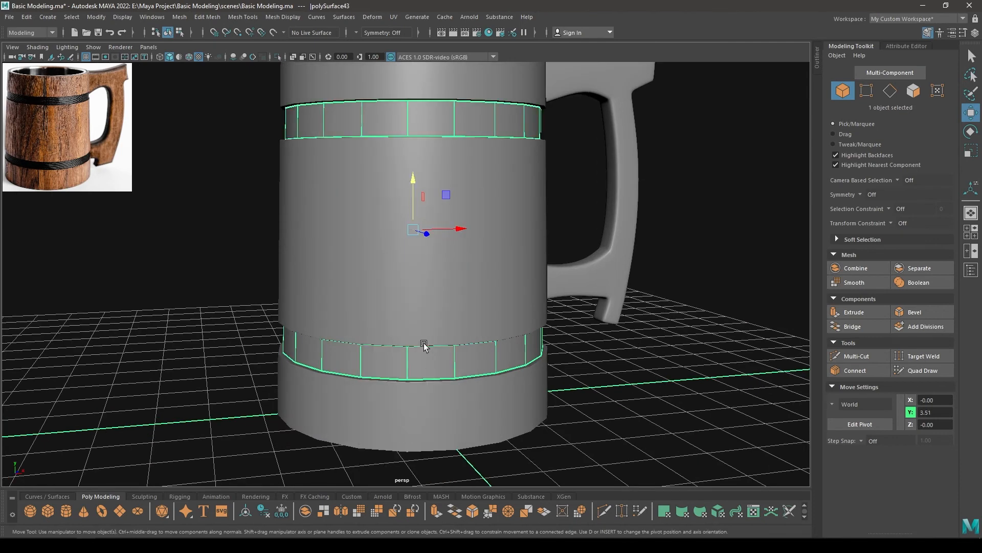
Extrude the faces of both band rings with a thickness of 0.07
{"action": "key", "text": "ctrl+e"}
{"action": "left_click_drag", "start_coordinate": [644, 100], "coordinate": [649, 100]}
{"action": "left_click_drag", "start_coordinate": [585, 138], "coordinate": [551, 168], "text": "alt"}
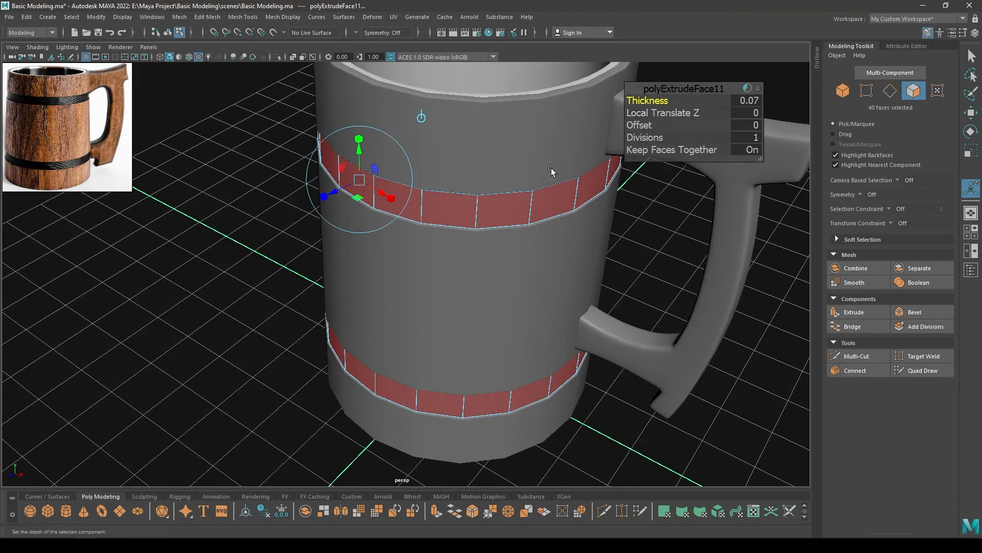
{"action": "key", "text": "w"}
Hide everything except the band rings and select the edge loops around the upper ring's rims
{"action": "right_click_drag", "start_coordinate": [447, 211], "coordinate": [476, 112]}
{"action": "key", "text": "alt+h"}
{"action": "right_click", "coordinate": [483, 177]}
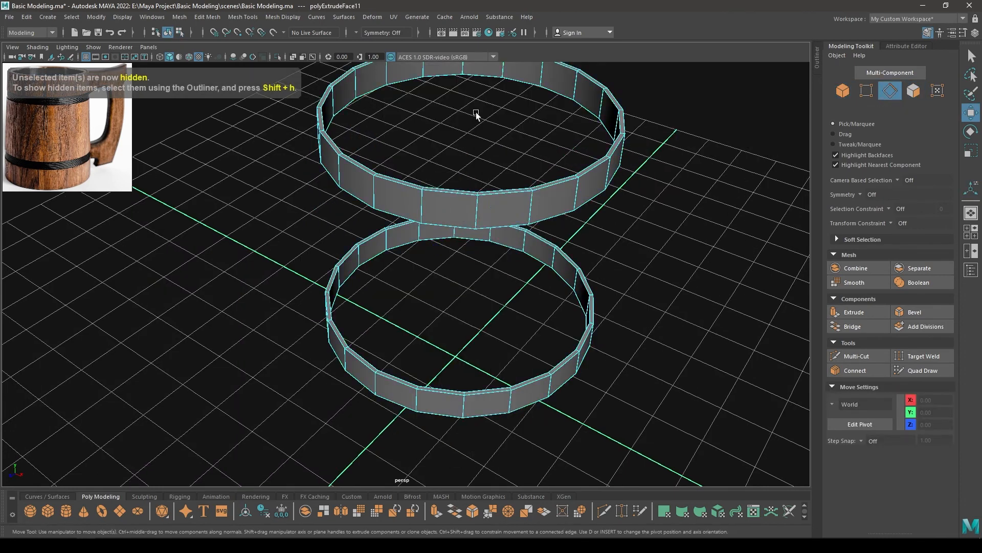
{"action": "left_click", "coordinate": [500, 195]}
{"action": "double_click", "coordinate": [488, 188]}
{"action": "left_click_drag", "start_coordinate": [498, 226], "coordinate": [522, 128], "text": "alt"}
{"action": "double_click", "coordinate": [524, 129], "text": "shift"}
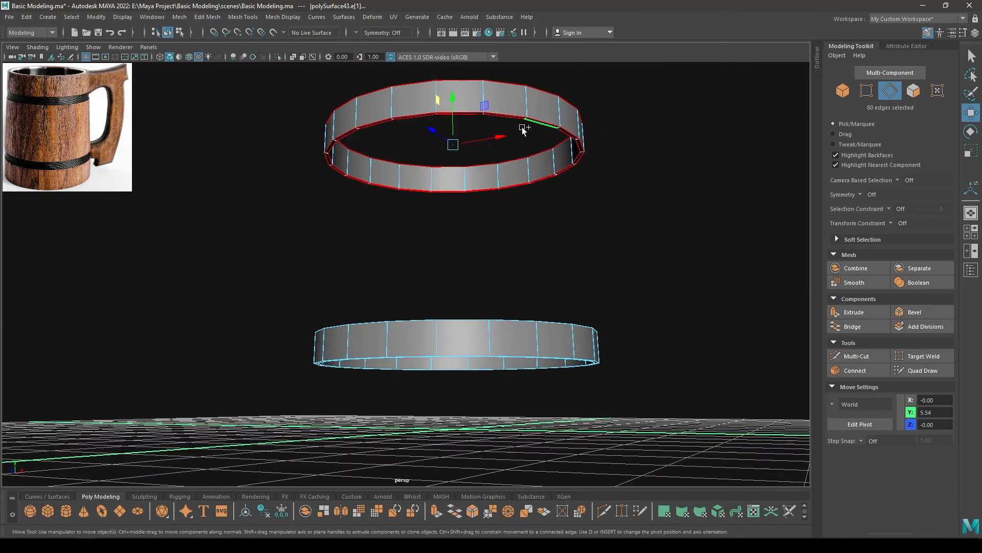
Add the lower ring's rim edge loops and the remaining rim loops to the edge selection
{"action": "double_click", "coordinate": [507, 336], "text": "shift"}
{"action": "double_click", "coordinate": [506, 361], "text": "shift"}
{"action": "left_click_drag", "start_coordinate": [505, 361], "coordinate": [545, 306], "text": "alt"}
{"action": "double_click", "coordinate": [504, 374], "text": "shift"}
{"action": "double_click", "coordinate": [527, 232], "text": "shift"}
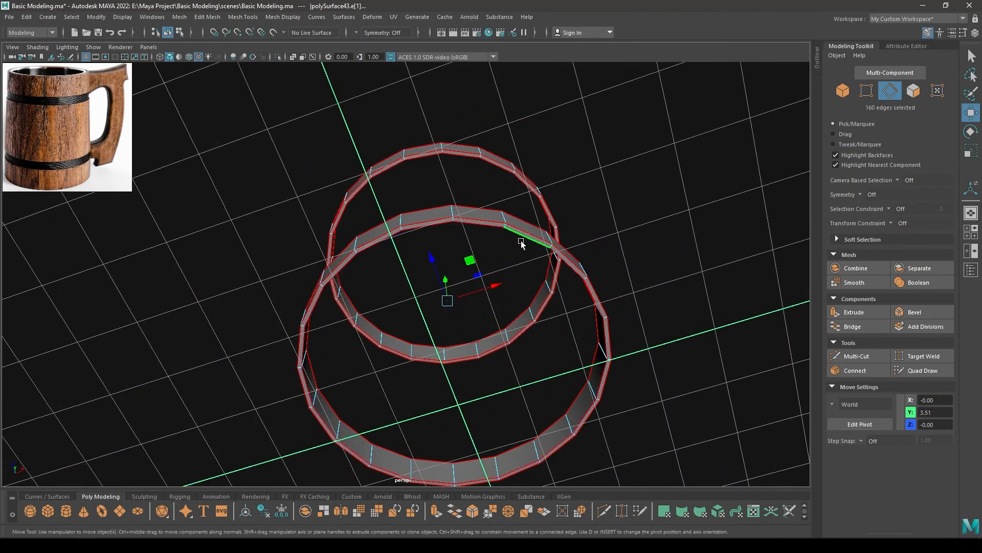
Bevel the selected rim edges of both rings with a fraction of 0.4 and 2 segments
{"action": "left_click_drag", "start_coordinate": [521, 241], "coordinate": [474, 188], "text": "alt"}
{"action": "right_click_drag", "start_coordinate": [474, 189], "coordinate": [519, 192], "text": "shift"}
{"action": "middle_click_drag", "start_coordinate": [519, 192], "coordinate": [510, 313], "text": "alt"}
{"action": "right_click_drag", "start_coordinate": [511, 313], "coordinate": [640, 413], "text": "alt"}
{"action": "middle_click_drag", "start_coordinate": [640, 413], "coordinate": [627, 350], "text": "alt"}
{"action": "mouse_move", "coordinate": [648, 116]}
{"action": "left_mouse_down"}
{"action": "mouse_move", "coordinate": [687, 118]}
{"action": "mouse_move", "coordinate": [644, 102]}
{"action": "left_mouse_up"}
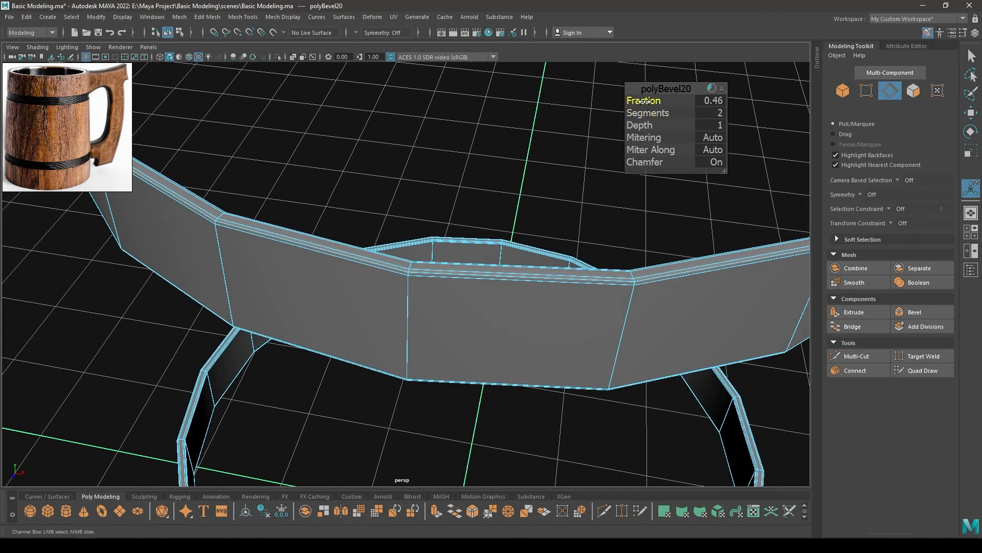
{"action": "left_click", "coordinate": [717, 99]}
{"action": "type", "text": "0.4"}
{"action": "key", "text": "Return"}
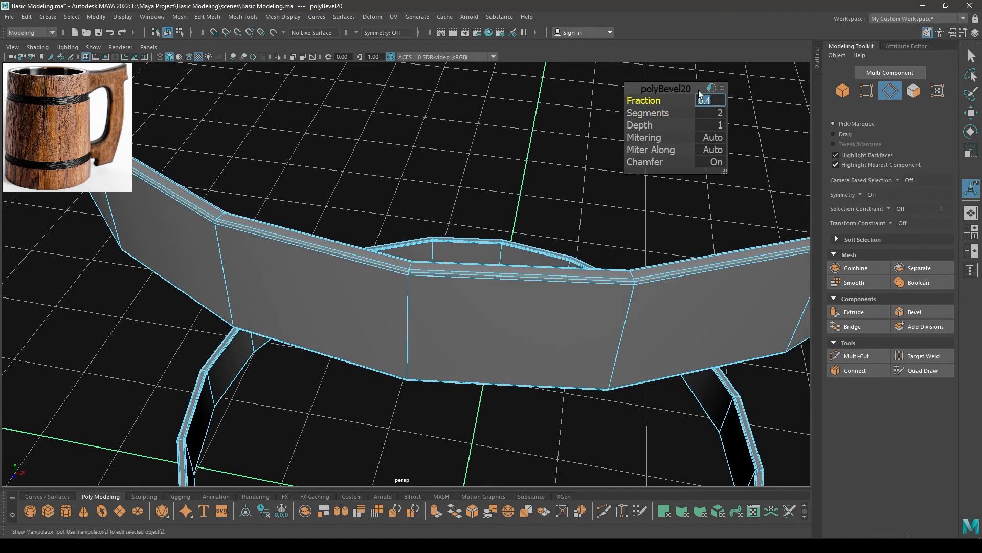
{"action": "left_click", "coordinate": [684, 87]}
{"action": "key", "text": "w"}
Return to object mode, show the hidden mug parts again and turn on smooth preview for the whole mug
{"action": "key", "text": "F8"}
{"action": "key", "text": "ctrl+1"}
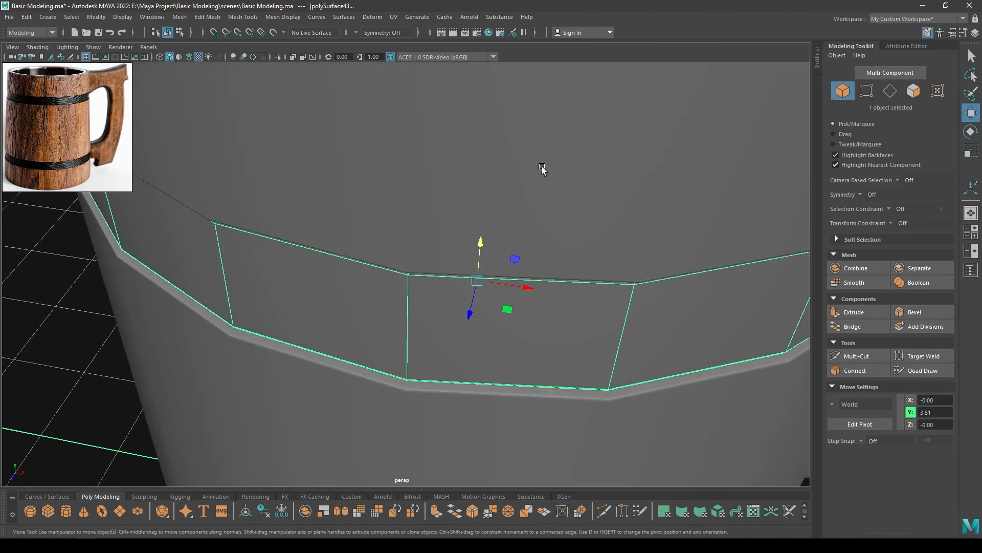
{"action": "right_click_drag", "start_coordinate": [523, 279], "coordinate": [475, 155], "text": "alt"}
{"action": "right_click_drag", "start_coordinate": [524, 333], "coordinate": [494, 169], "text": "alt"}
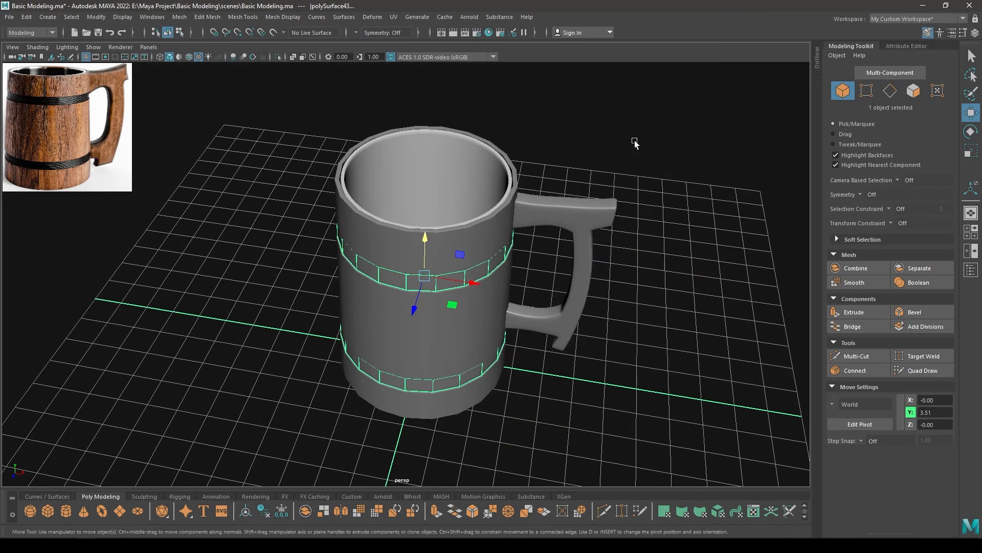
{"action": "left_click_drag", "start_coordinate": [664, 137], "coordinate": [134, 480]}
{"action": "key", "text": "3"}
{"action": "left_click", "coordinate": [617, 382]}
{"action": "left_click_drag", "start_coordinate": [526, 393], "coordinate": [517, 287], "text": "alt"}
{"action": "right_click_drag", "start_coordinate": [517, 287], "coordinate": [544, 474], "text": "alt"}
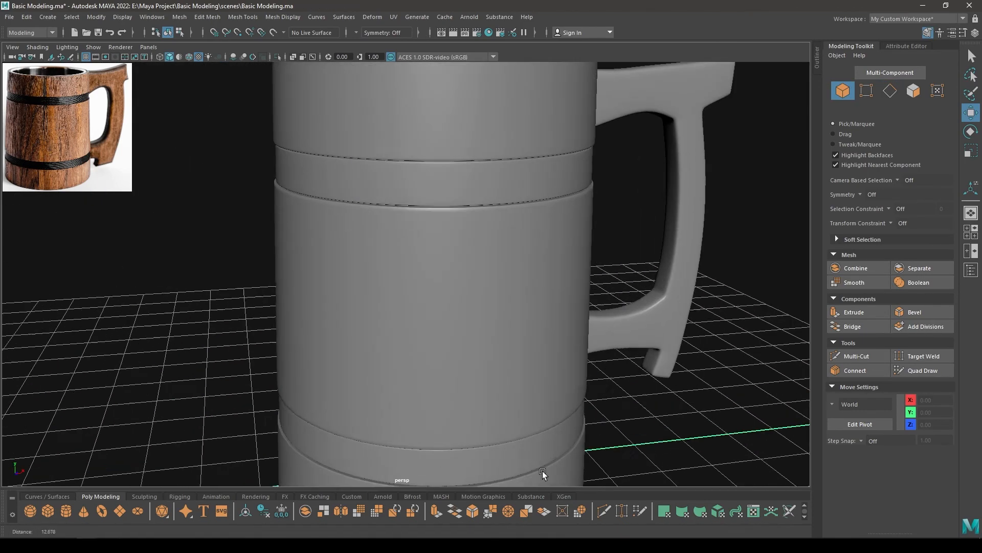
{"action": "left_click_drag", "start_coordinate": [544, 475], "coordinate": [498, 379], "text": "alt"}
{"action": "right_click_drag", "start_coordinate": [498, 379], "coordinate": [450, 224], "text": "alt"}
Assign a separate, lighter grey material to the band rings
{"action": "left_click", "coordinate": [484, 185]}
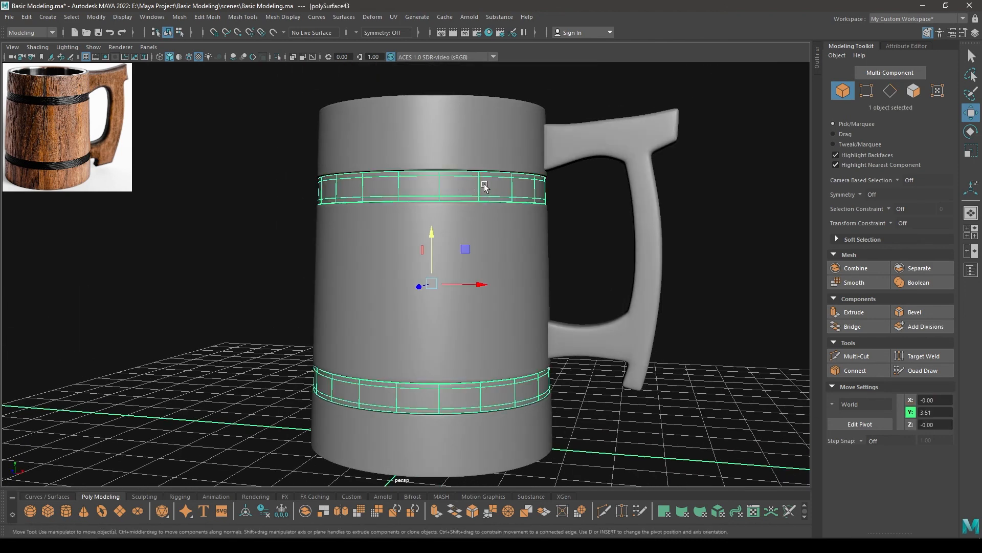
{"action": "right_click", "coordinate": [441, 188]}
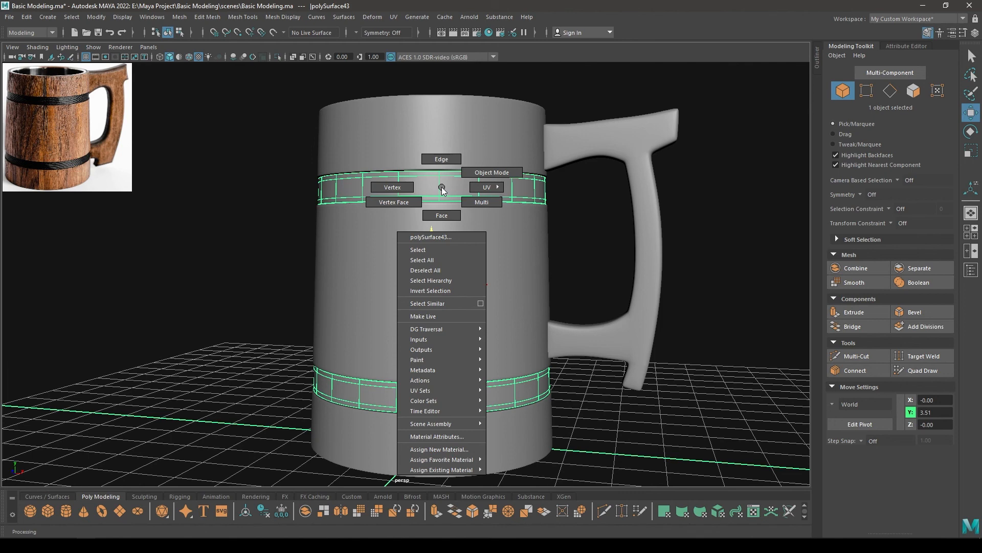
{"action": "left_click_drag", "start_coordinate": [545, 266], "coordinate": [585, 303], "text": "alt"}
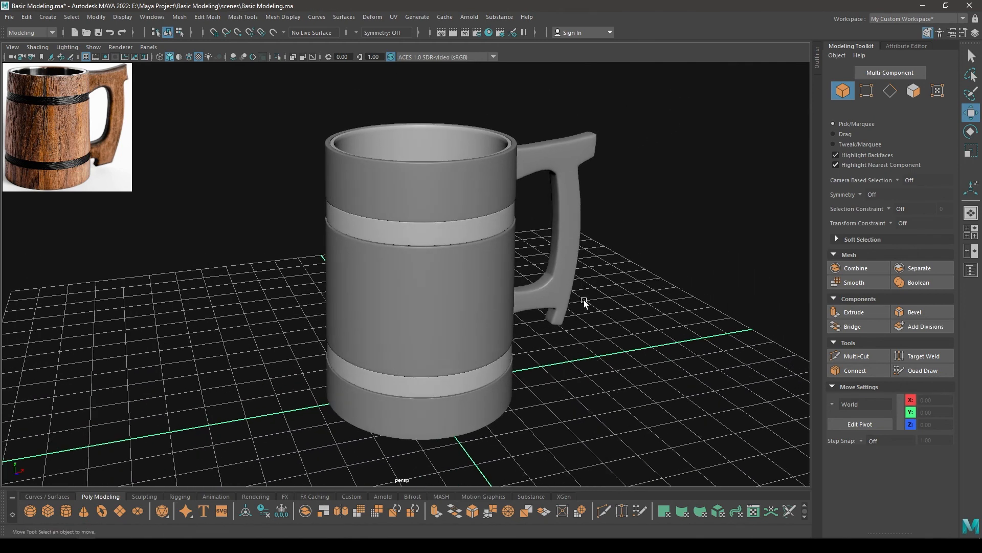